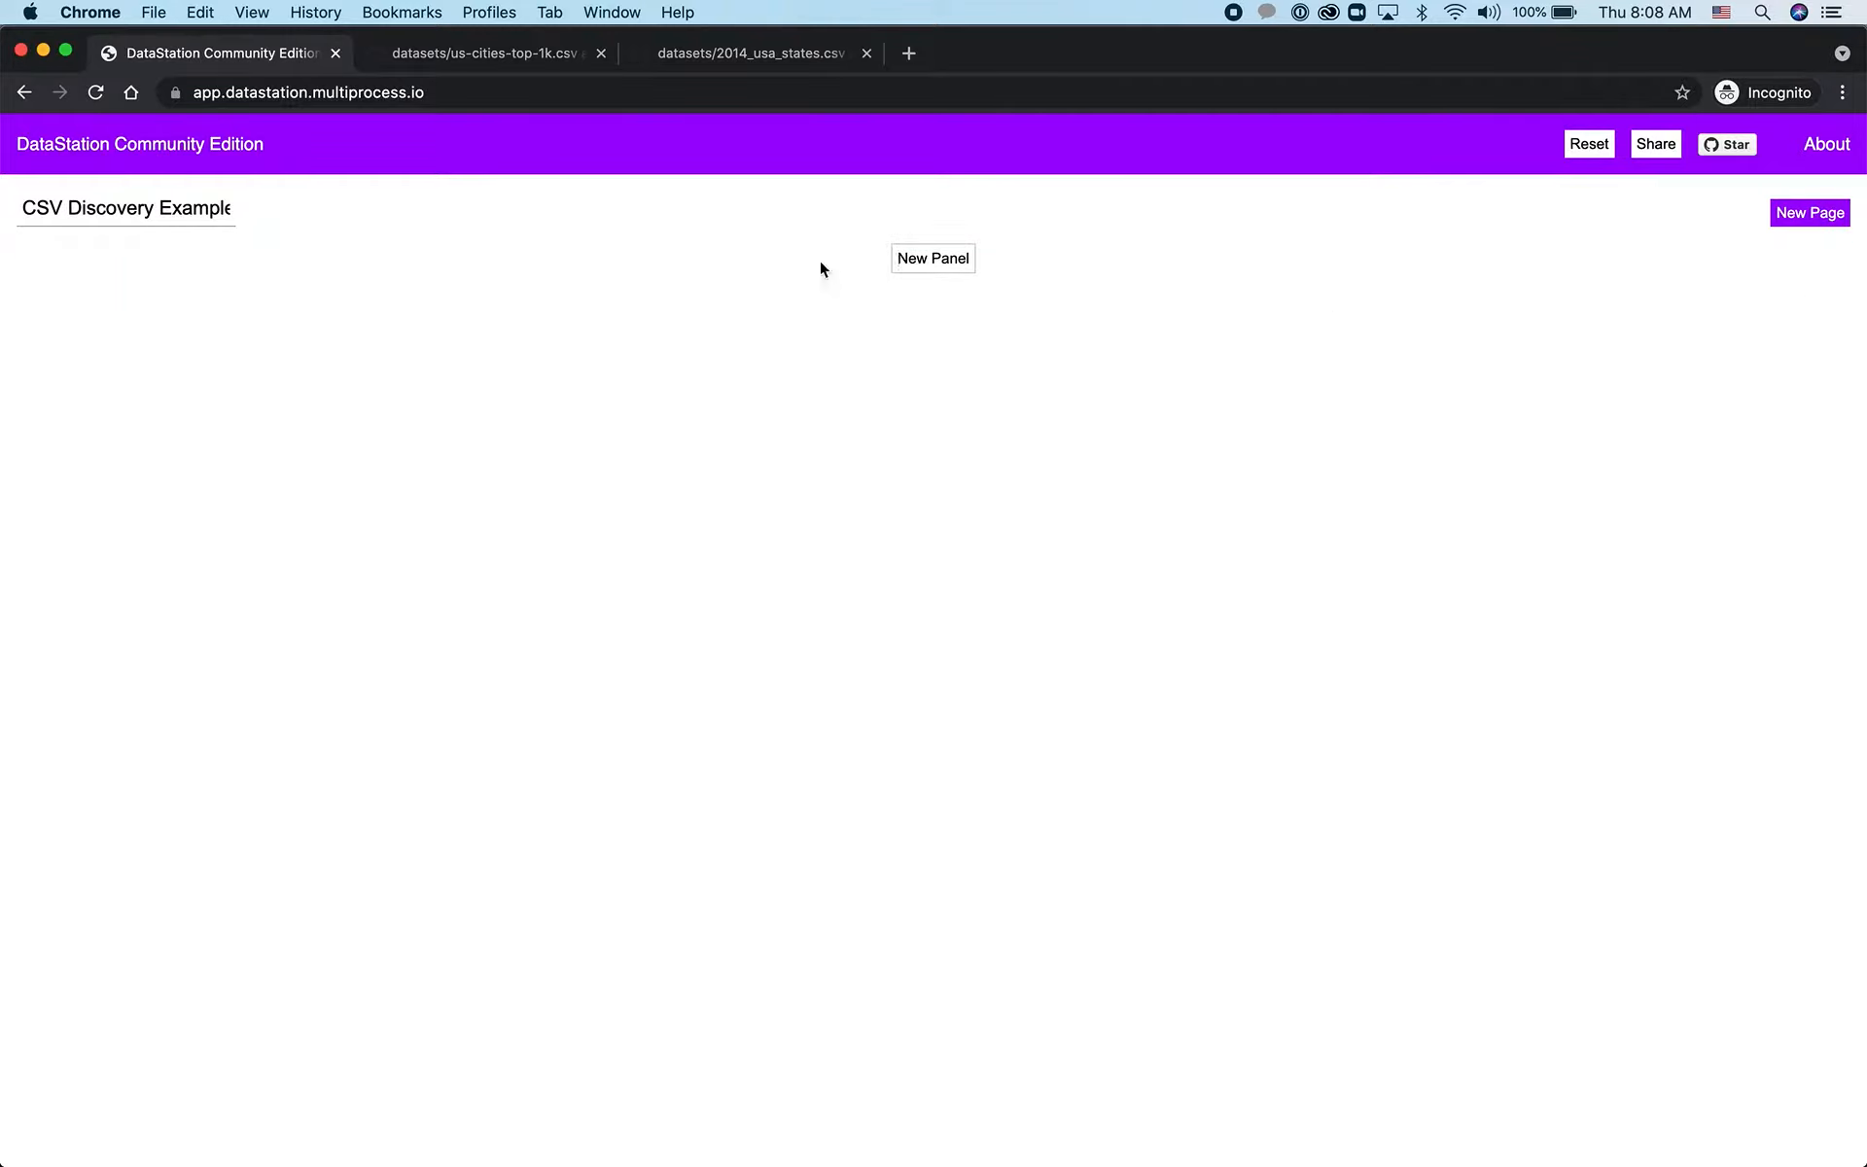
Rename the page to "HTTP+CSV Exploration"
click(172, 212)
triple_click(172, 212)
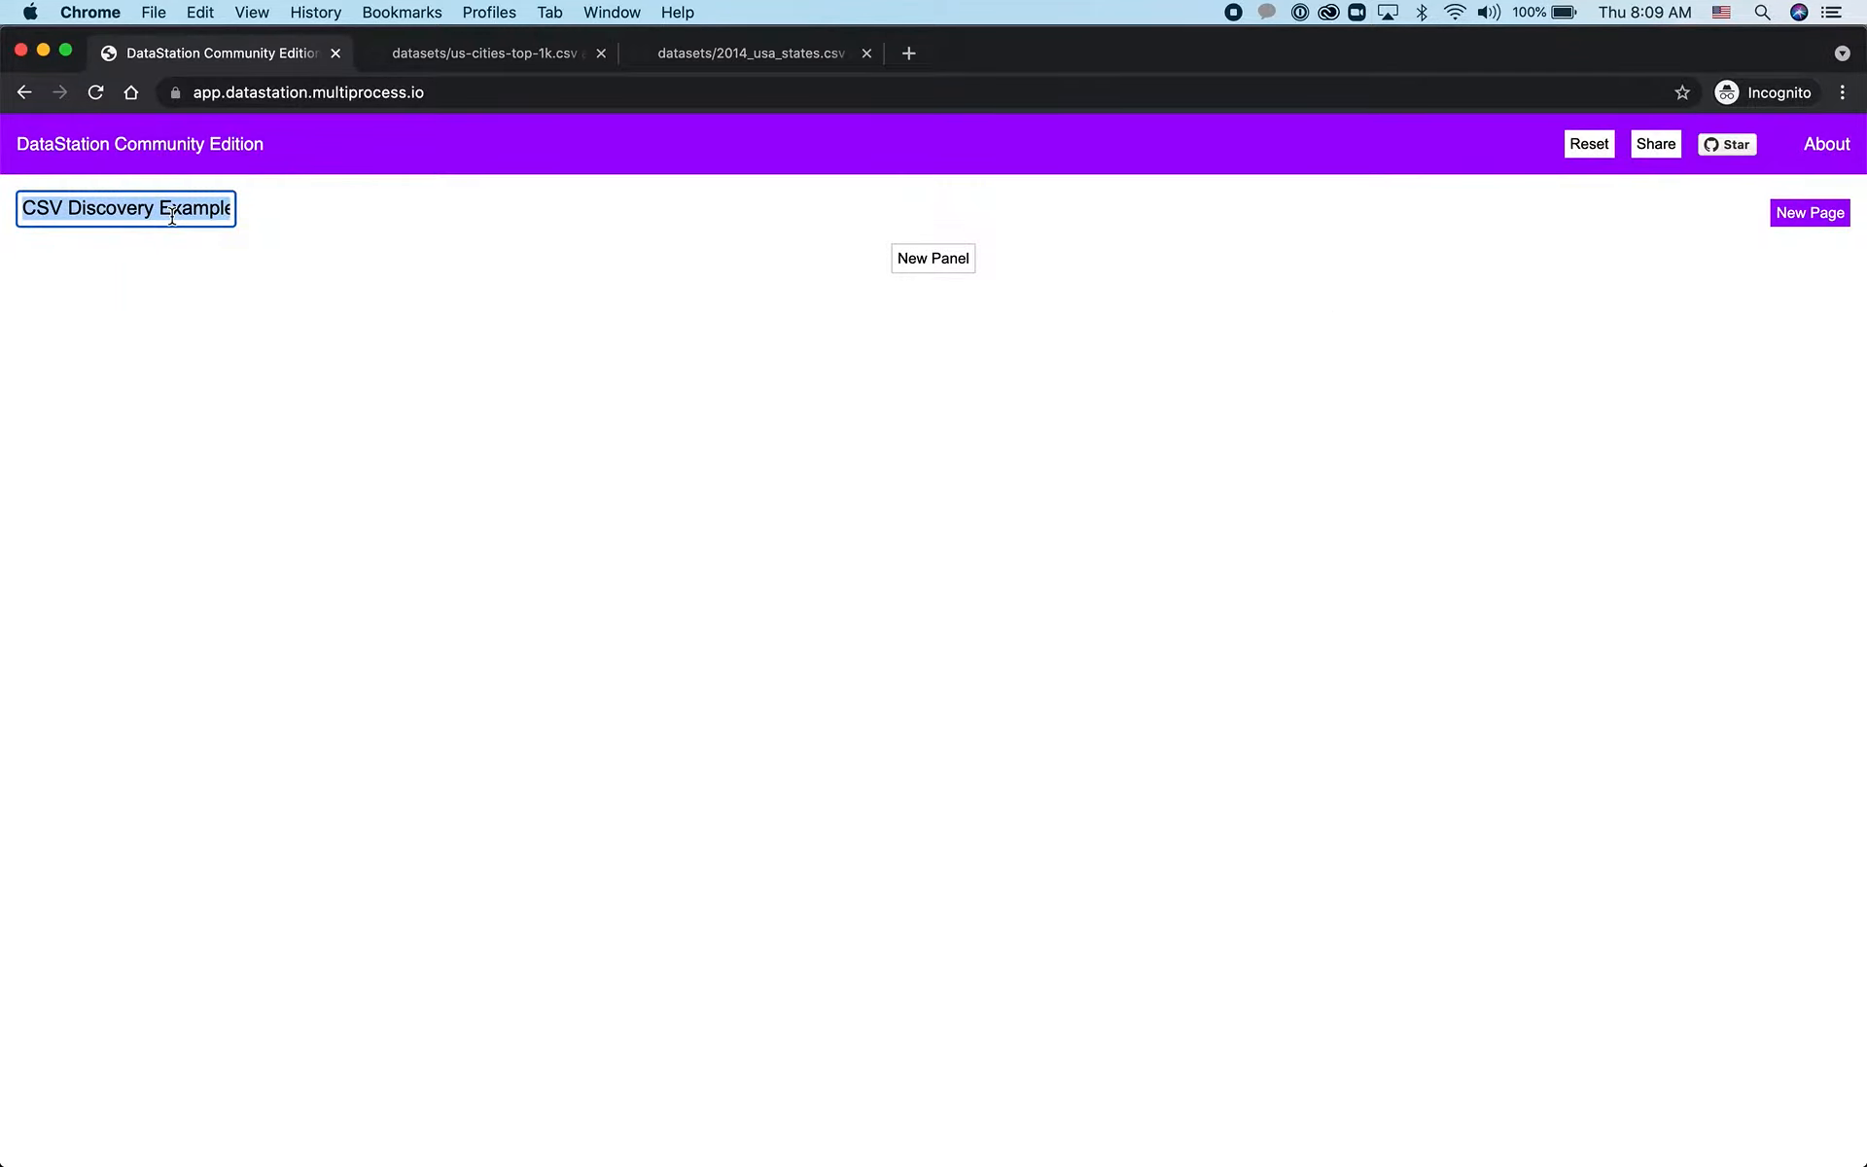
text(HTTP+)
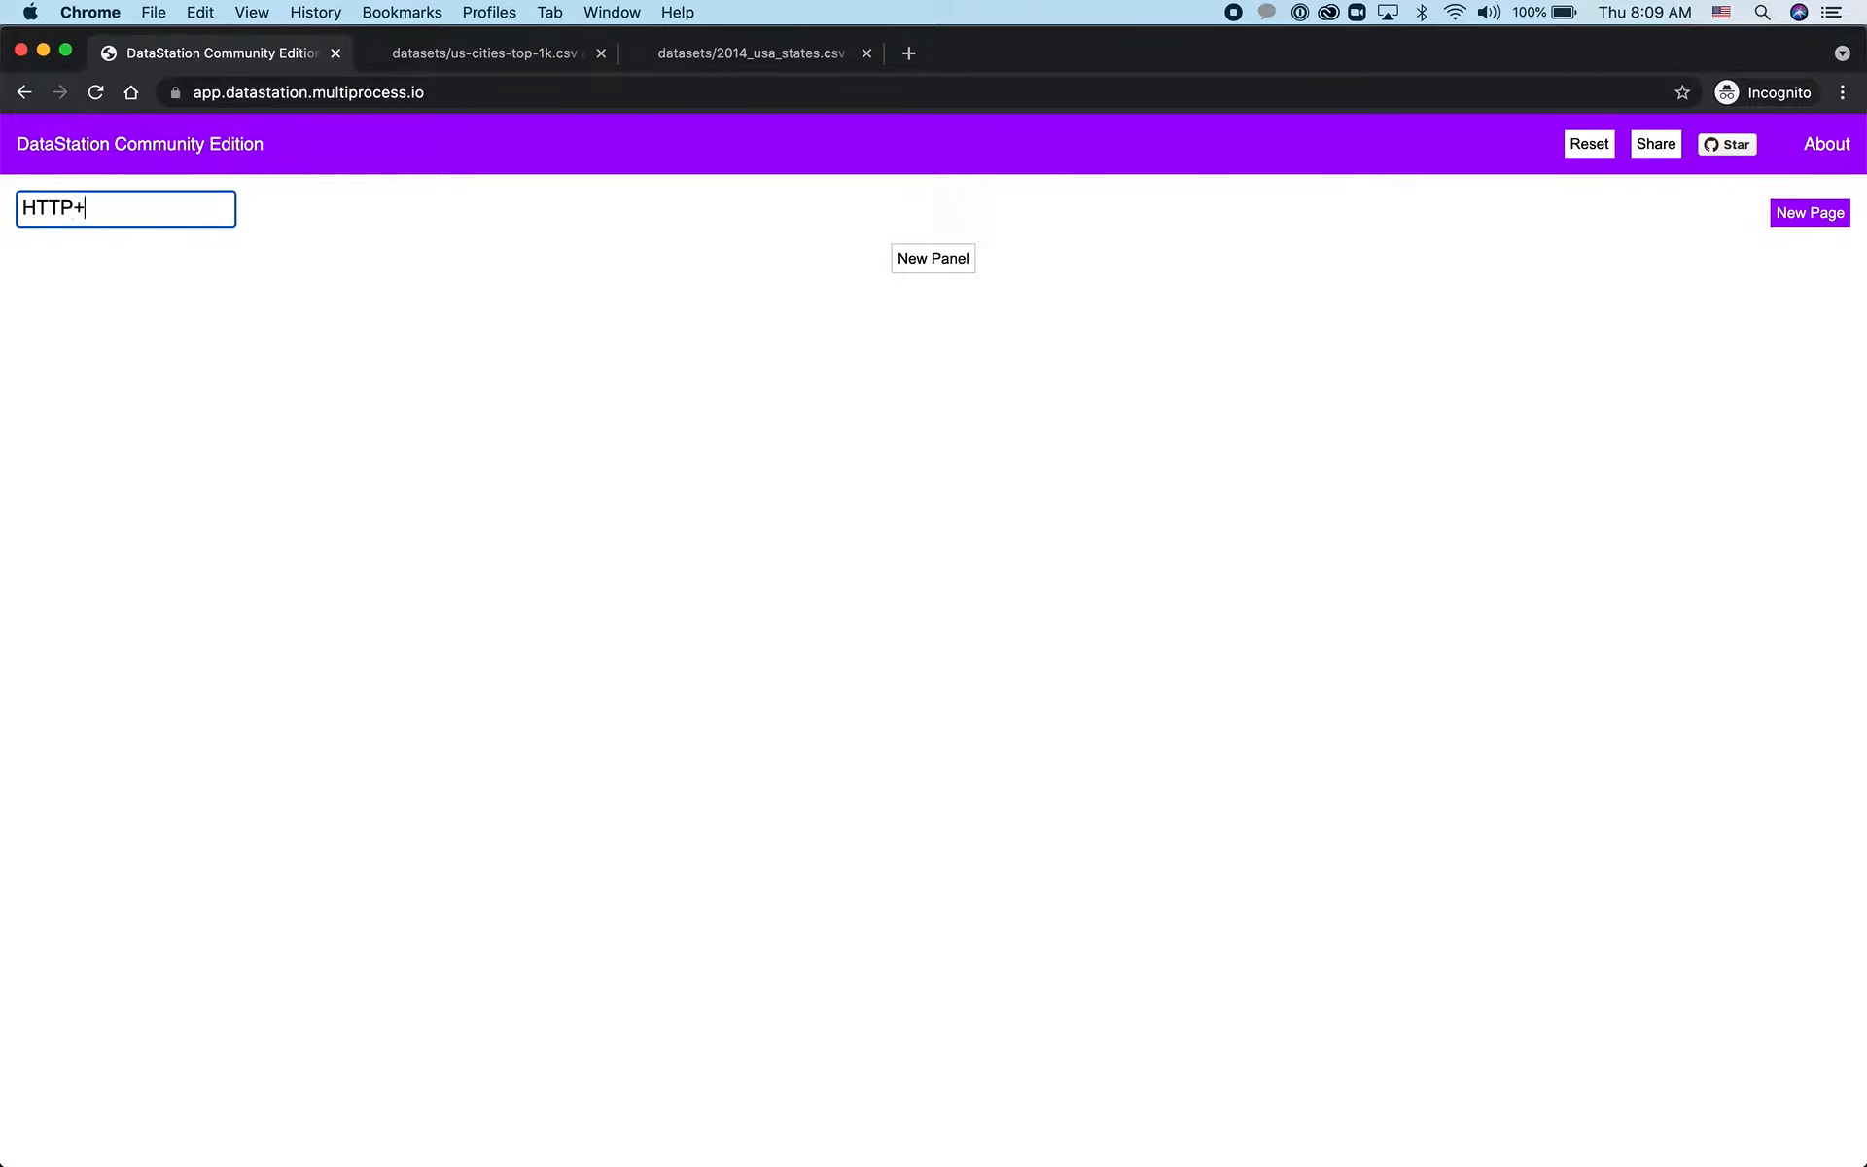
text(CSV Exploration)
Open the raw versions of us-cities-top-1k.csv and 2014_usa_states.csv from GitHub and close their original file pages
click(486, 55)
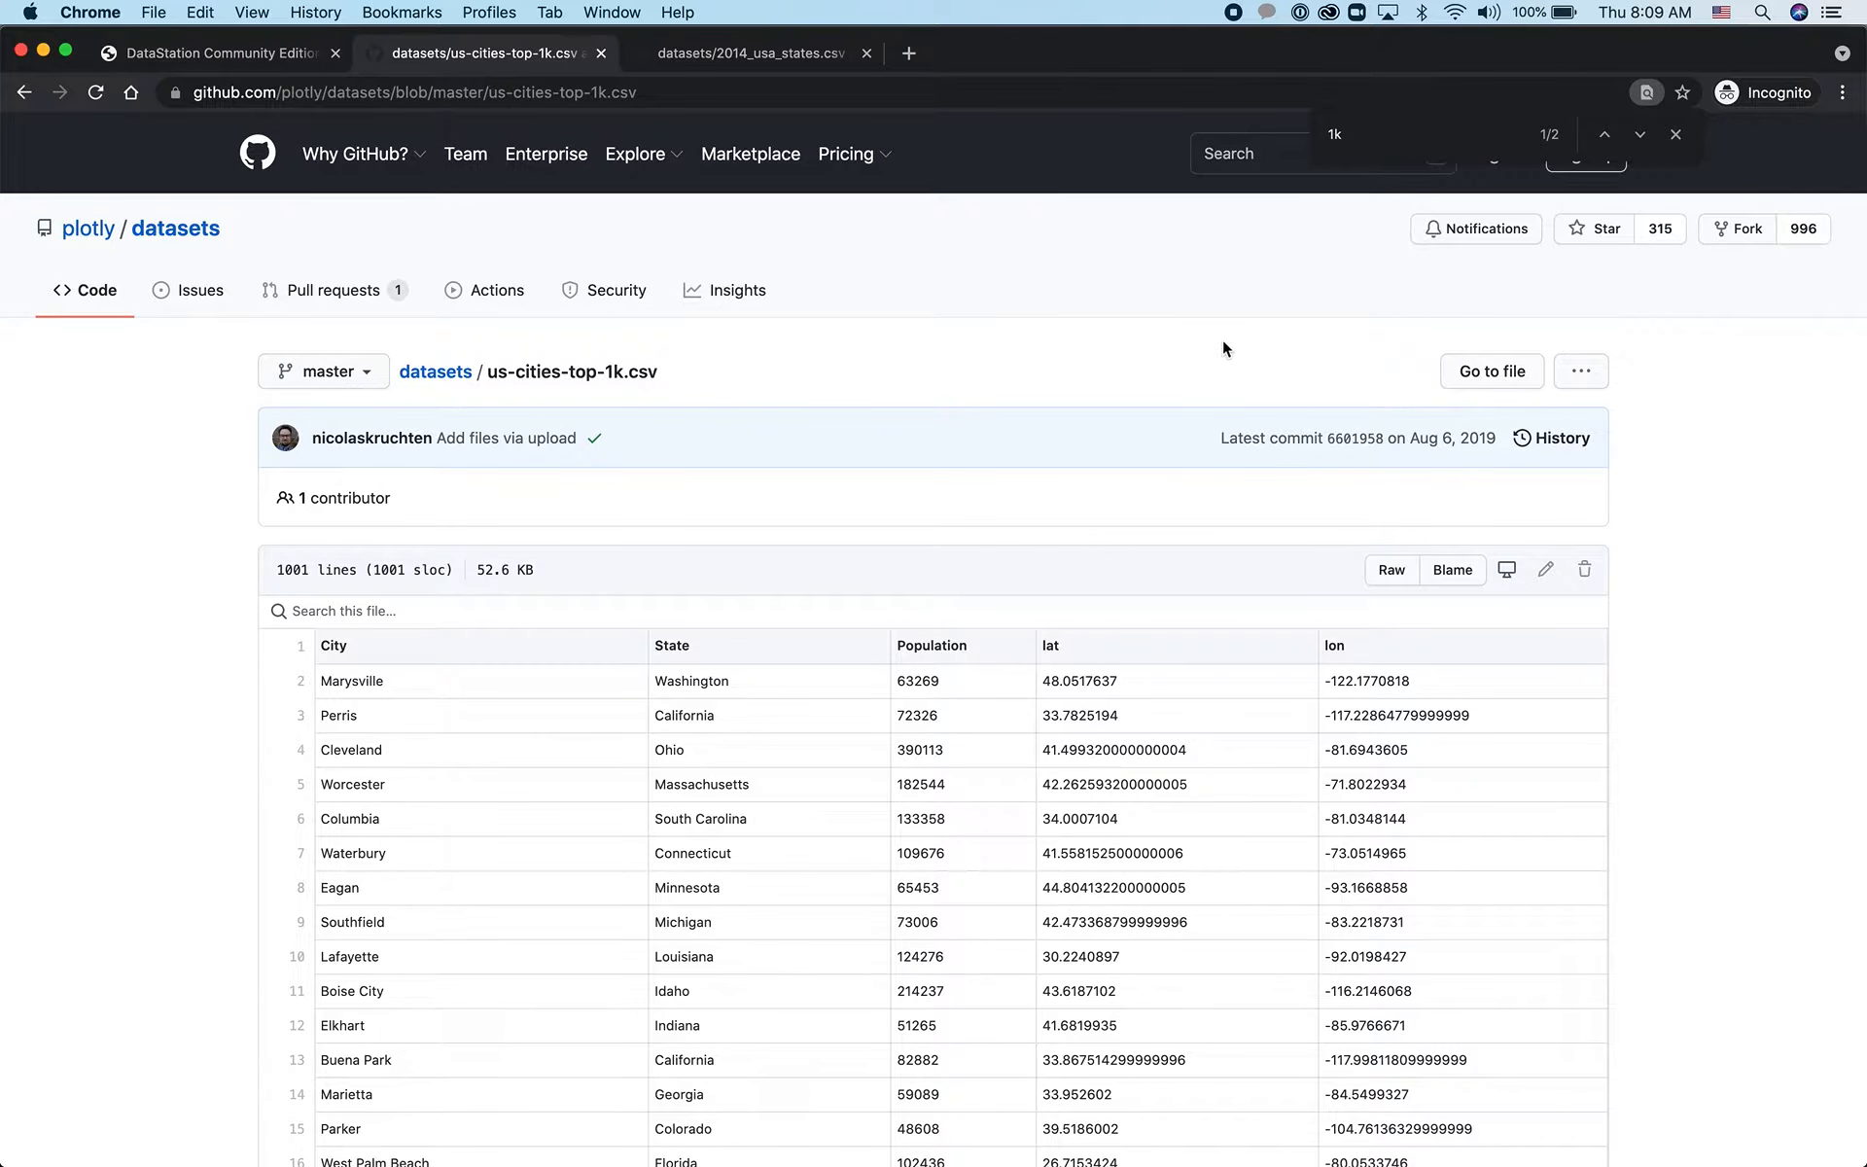
super+click(1396, 574)
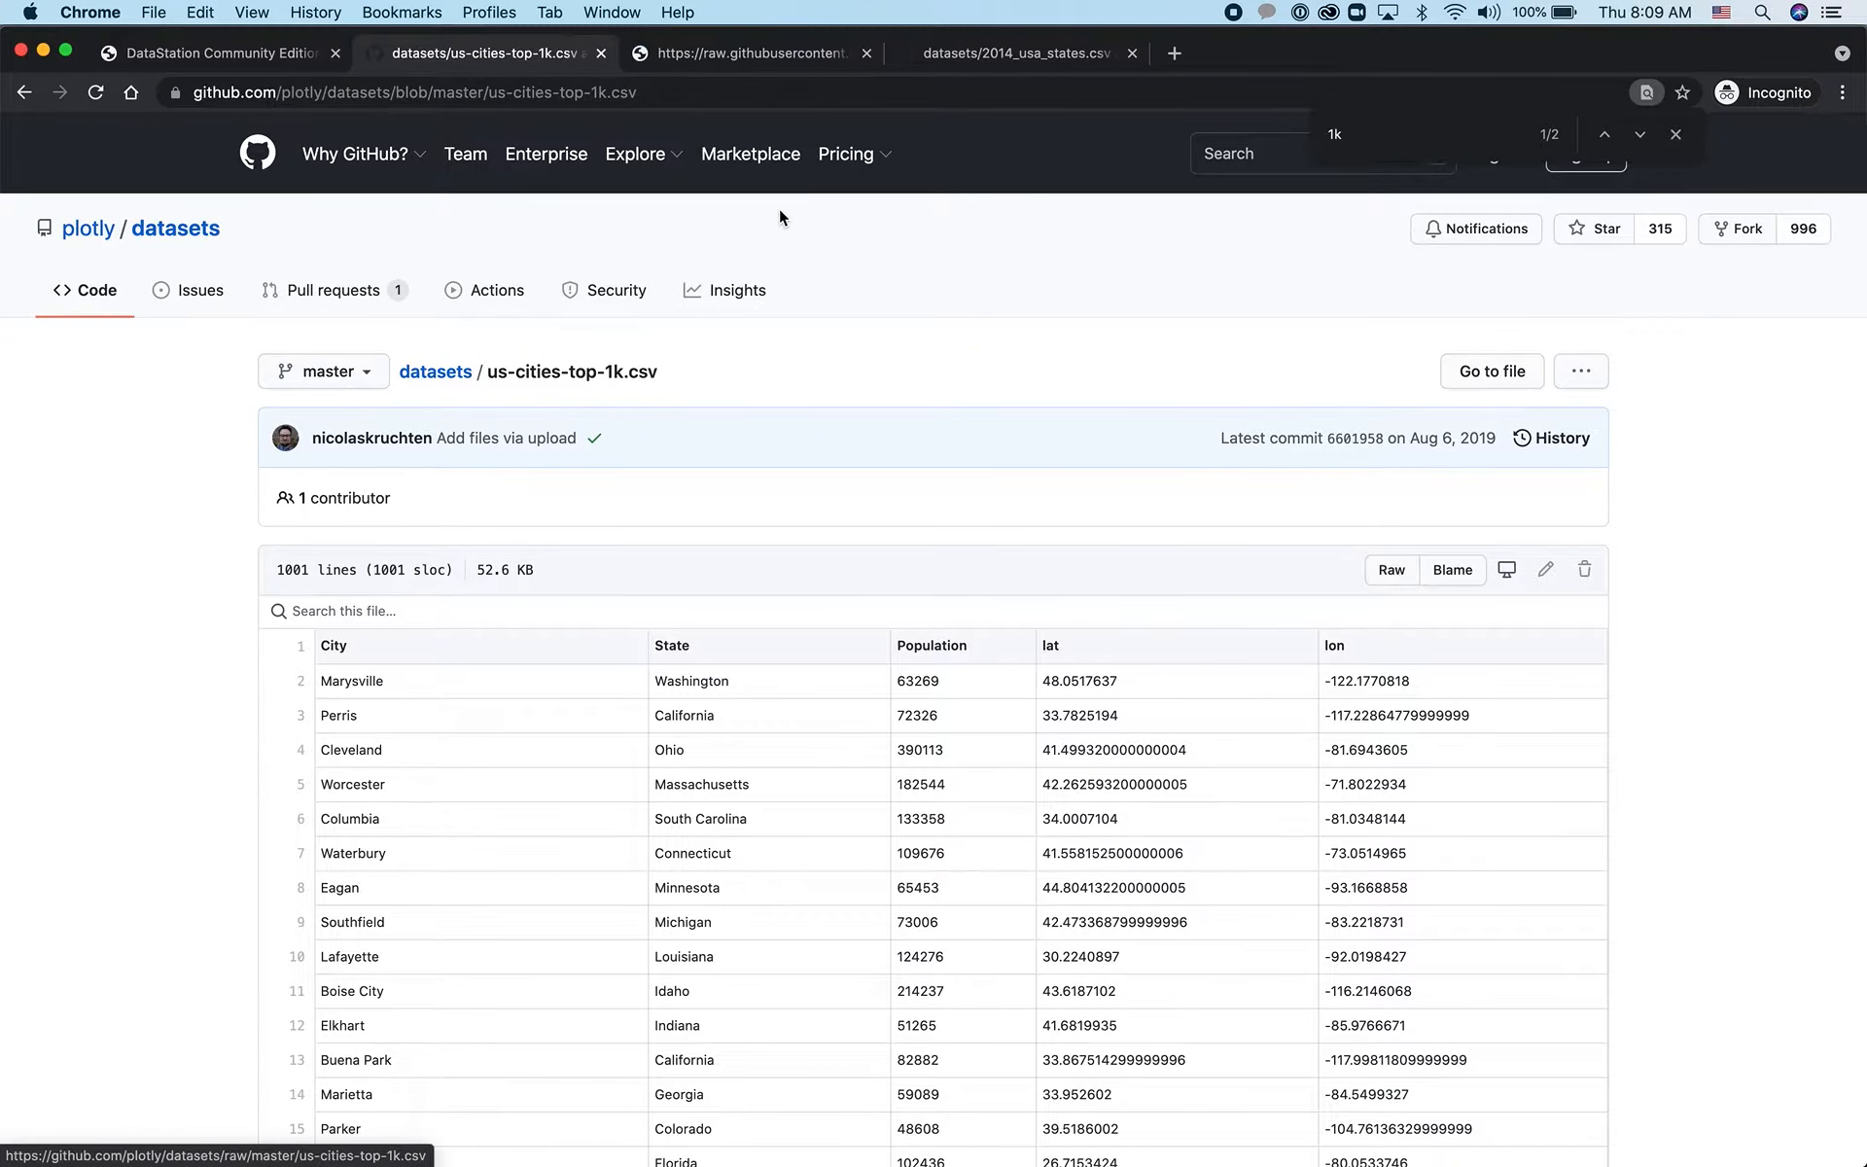
click(601, 53)
click(662, 65)
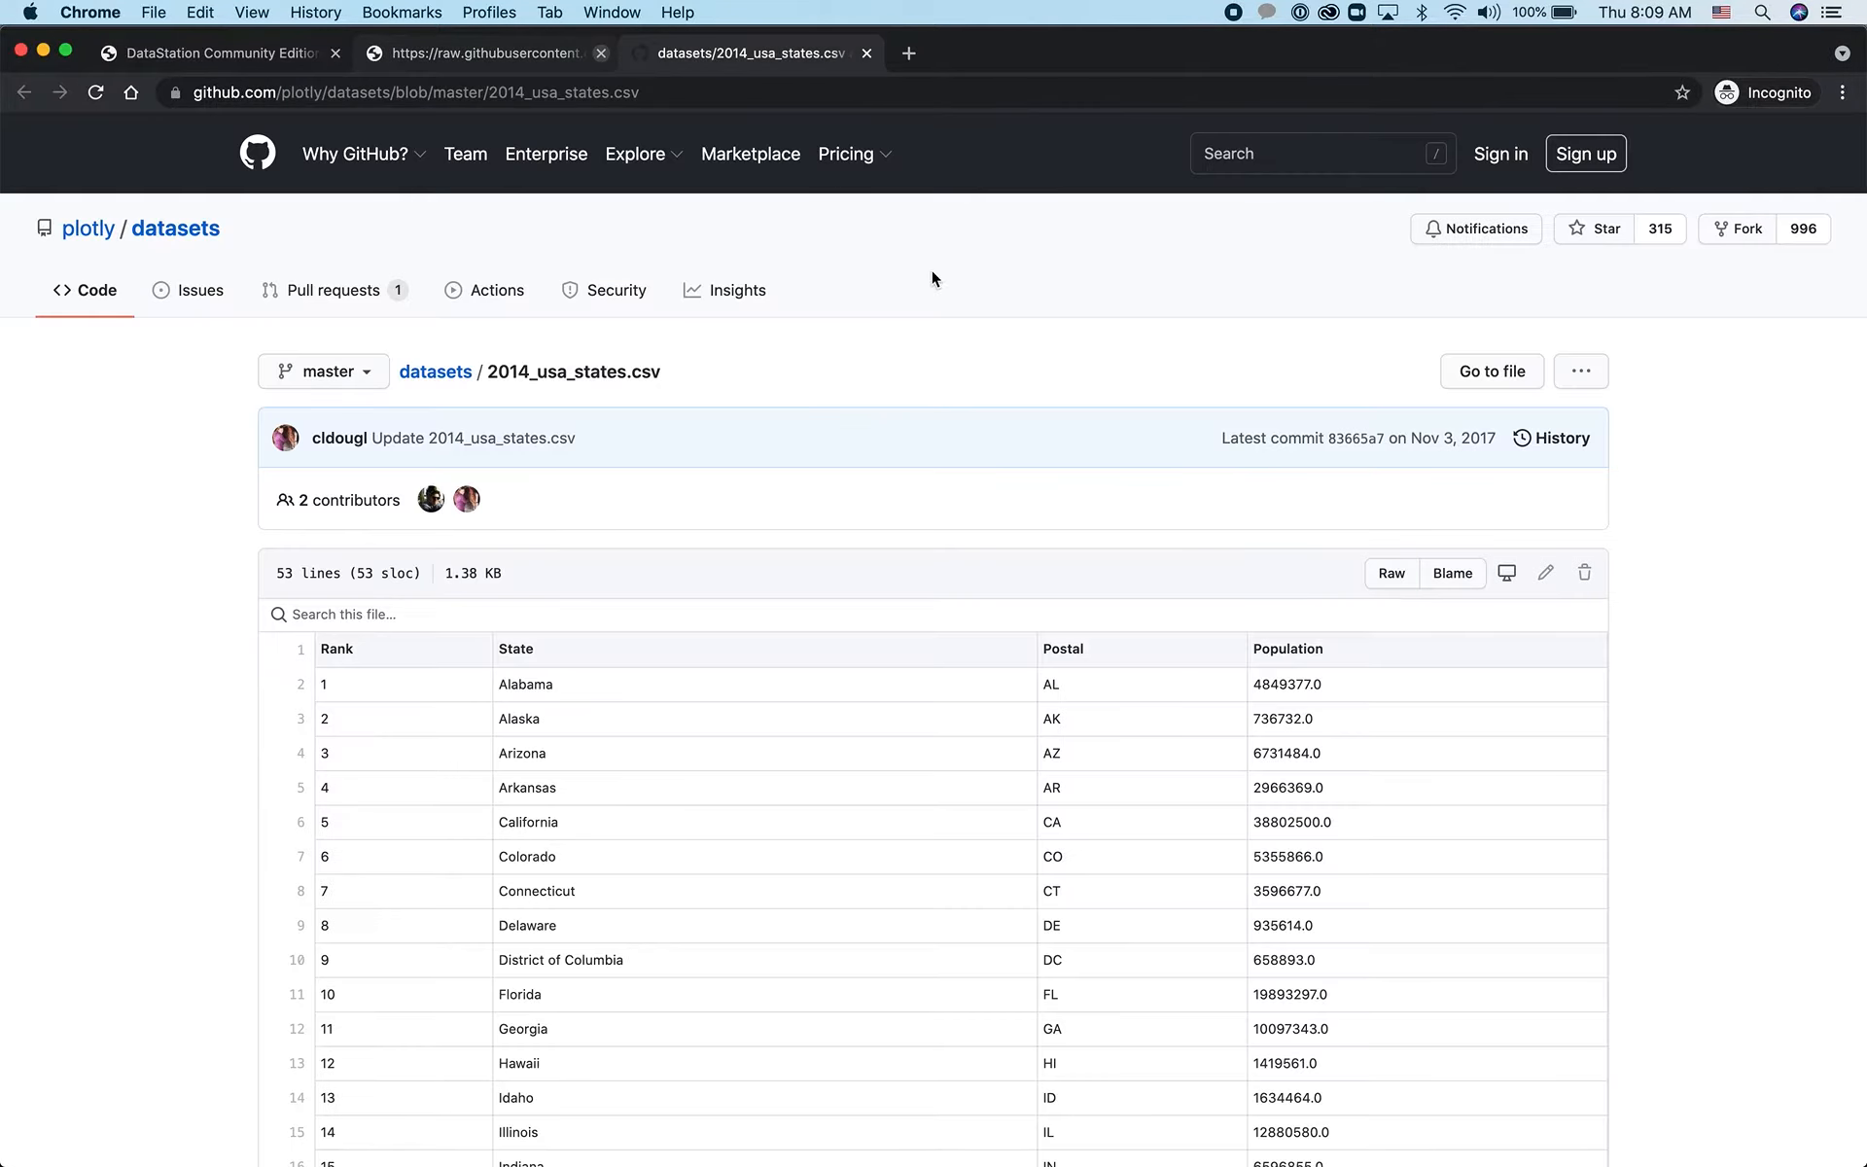
super+click(1396, 573)
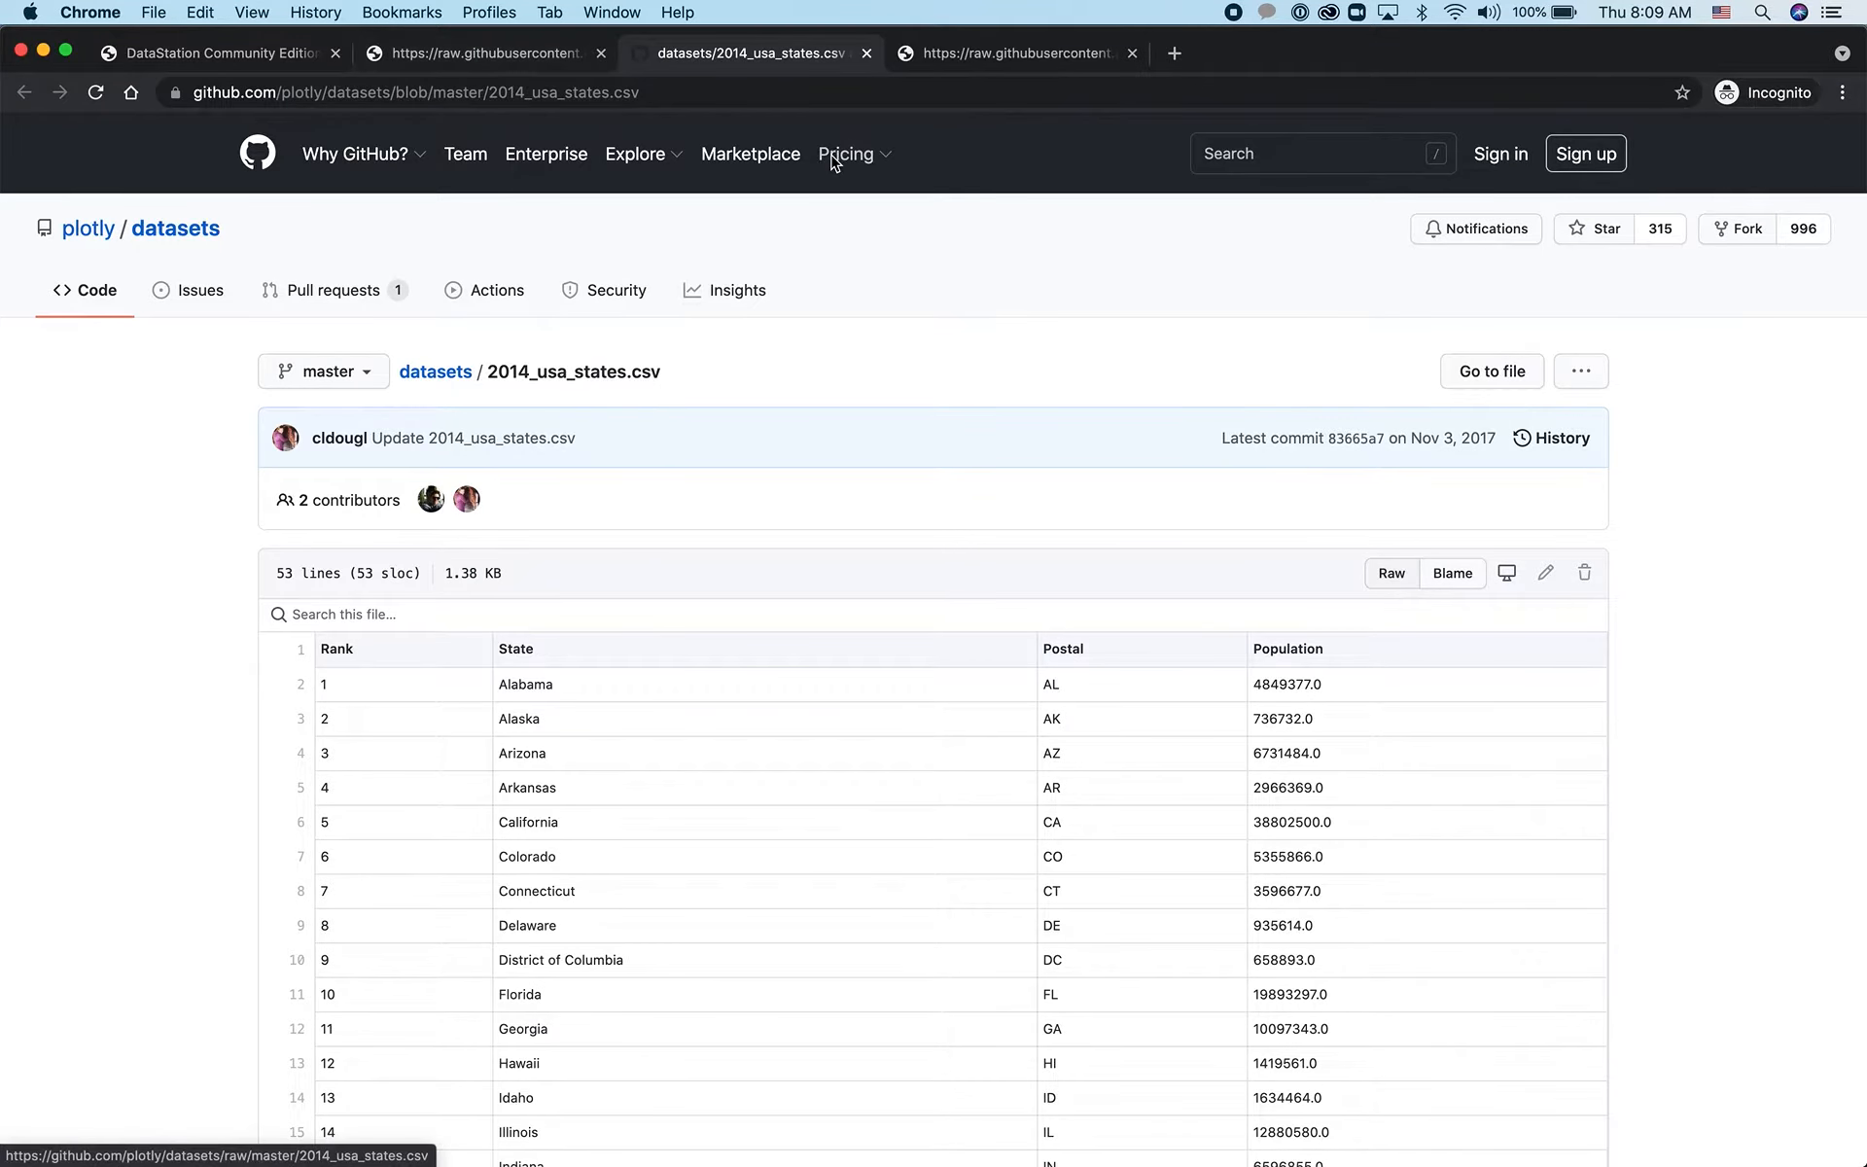
click(867, 54)
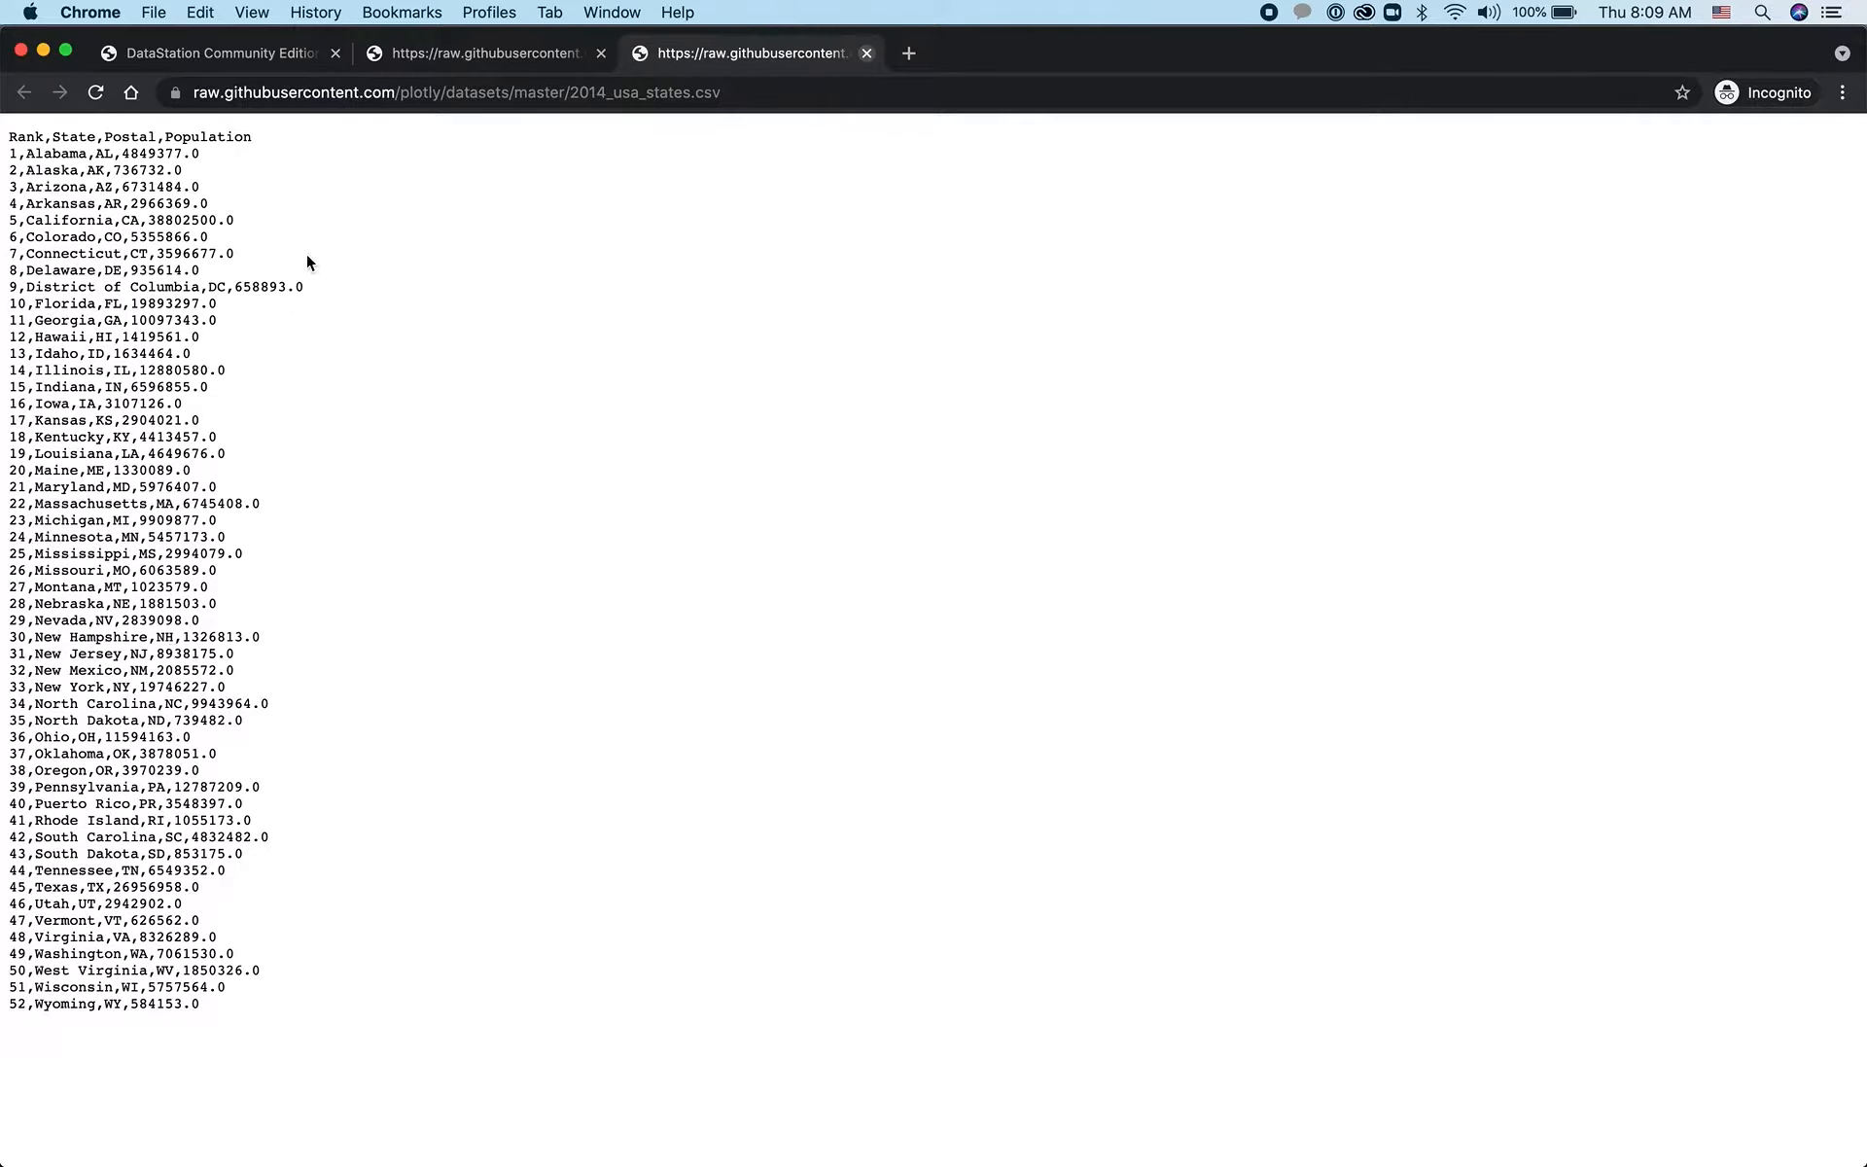
Examine the column headers of the raw states CSV and the raw cities CSV
double_click(119, 139)
click(396, 161)
click(477, 55)
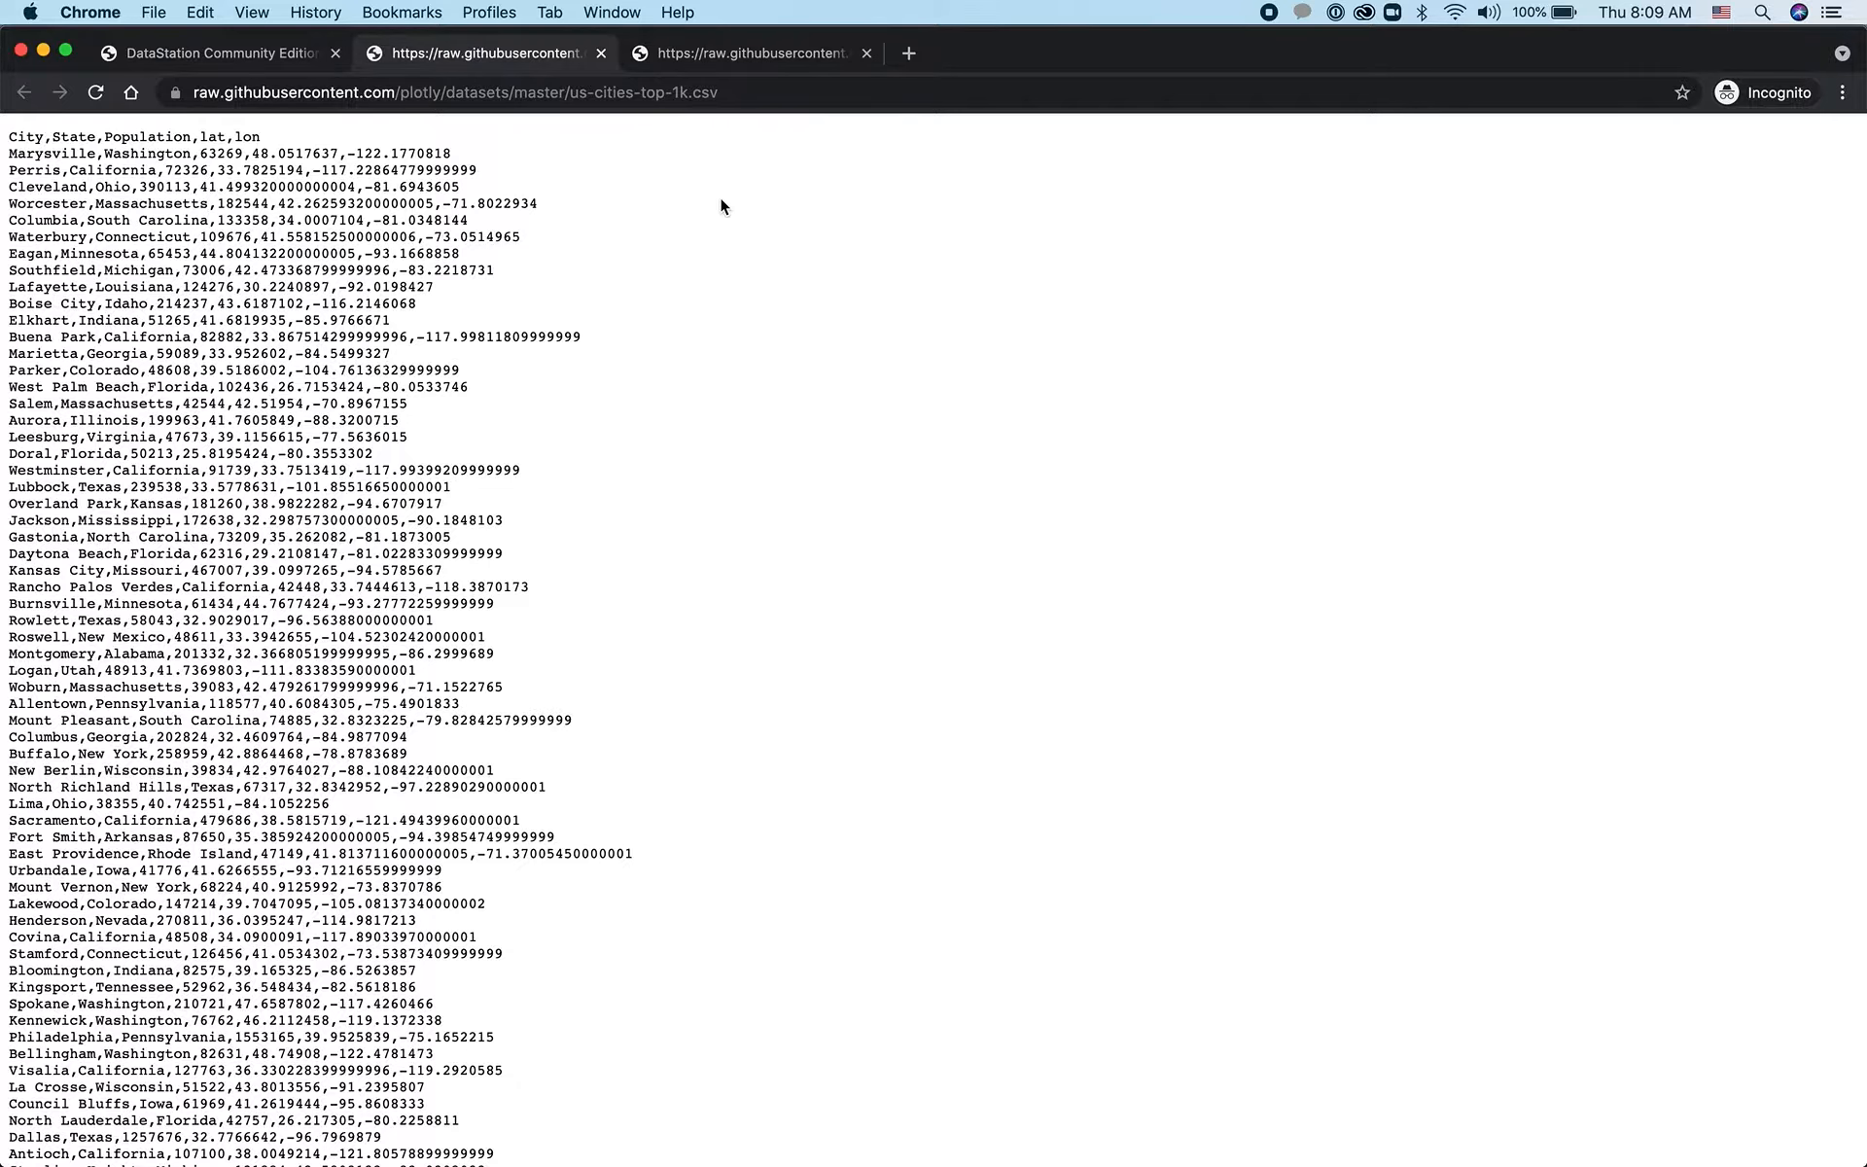
Copy the raw URL of 2014_usa_states.csv and switch back to DataStation
click(686, 52)
click(711, 91)
key(super+c)
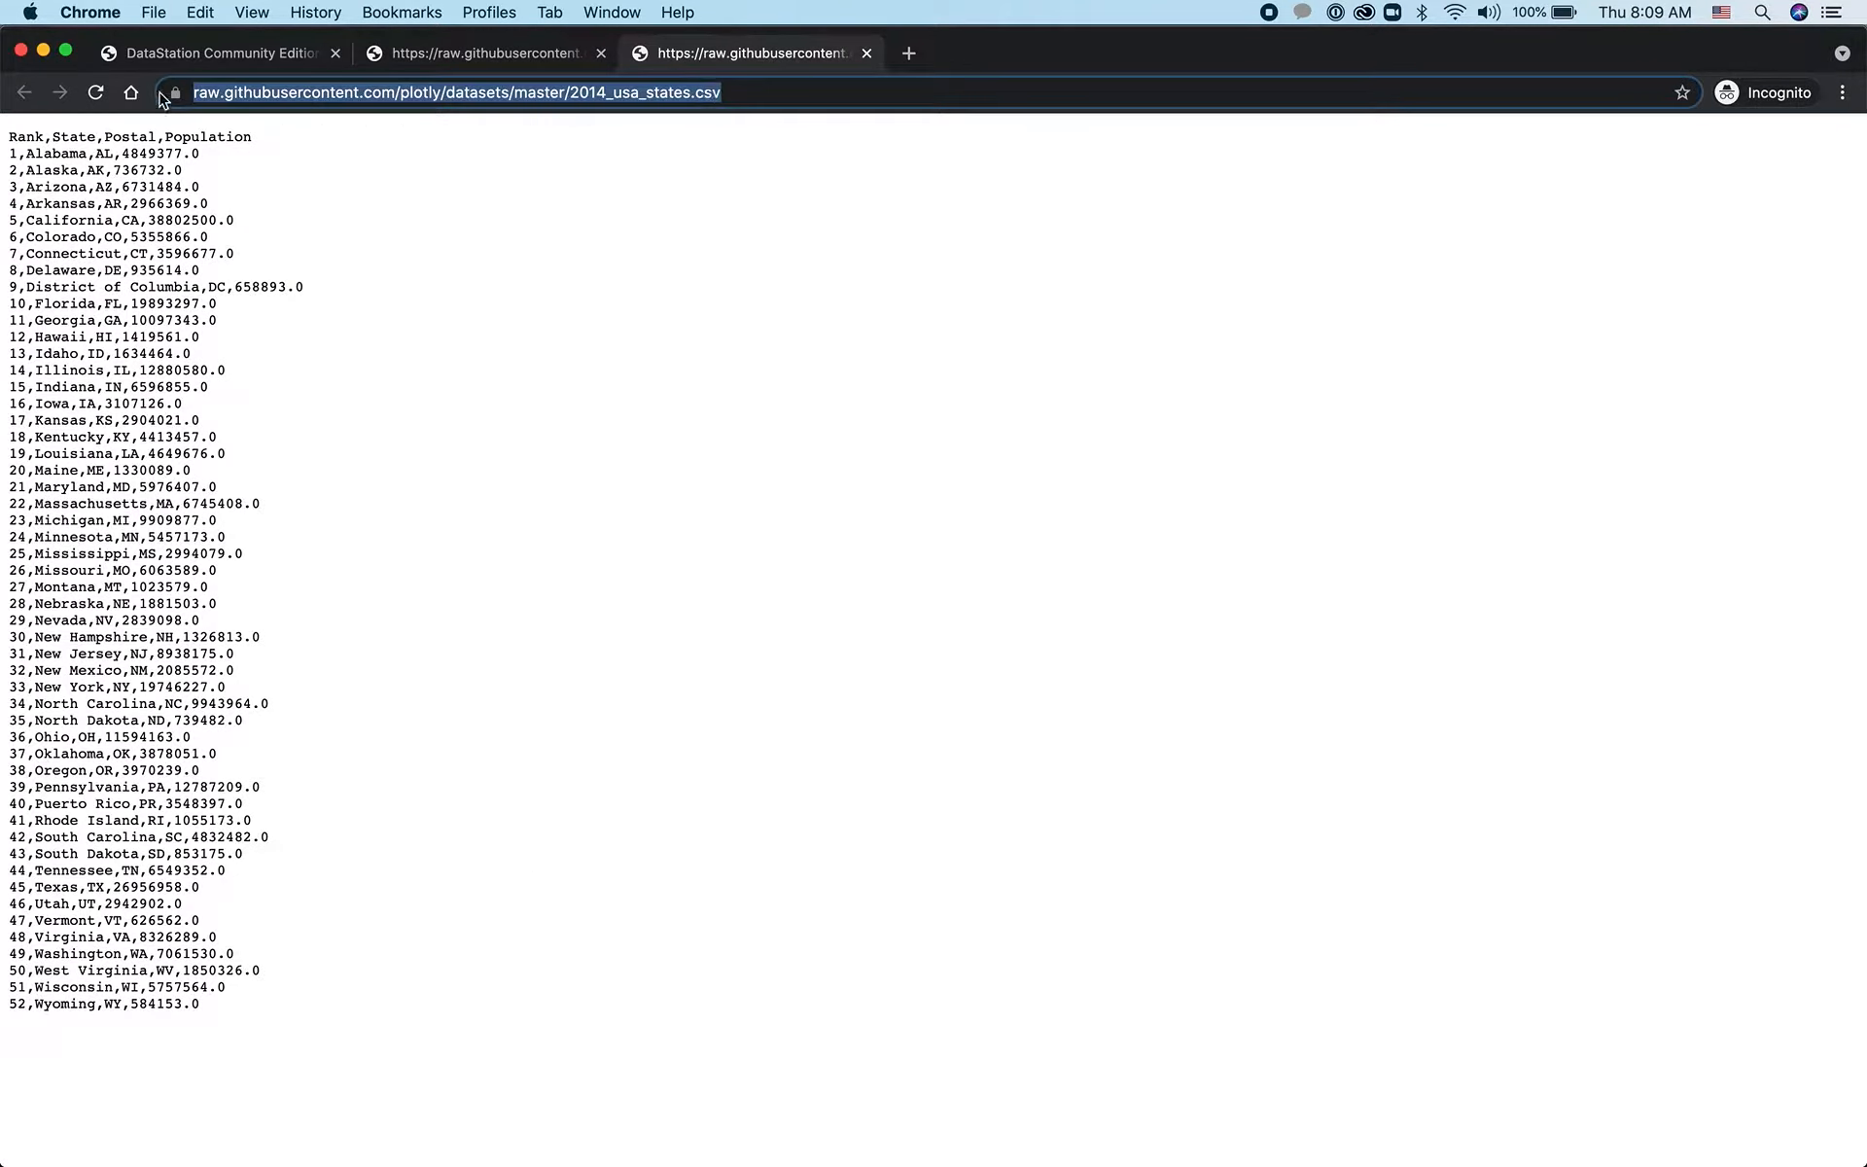
click(146, 57)
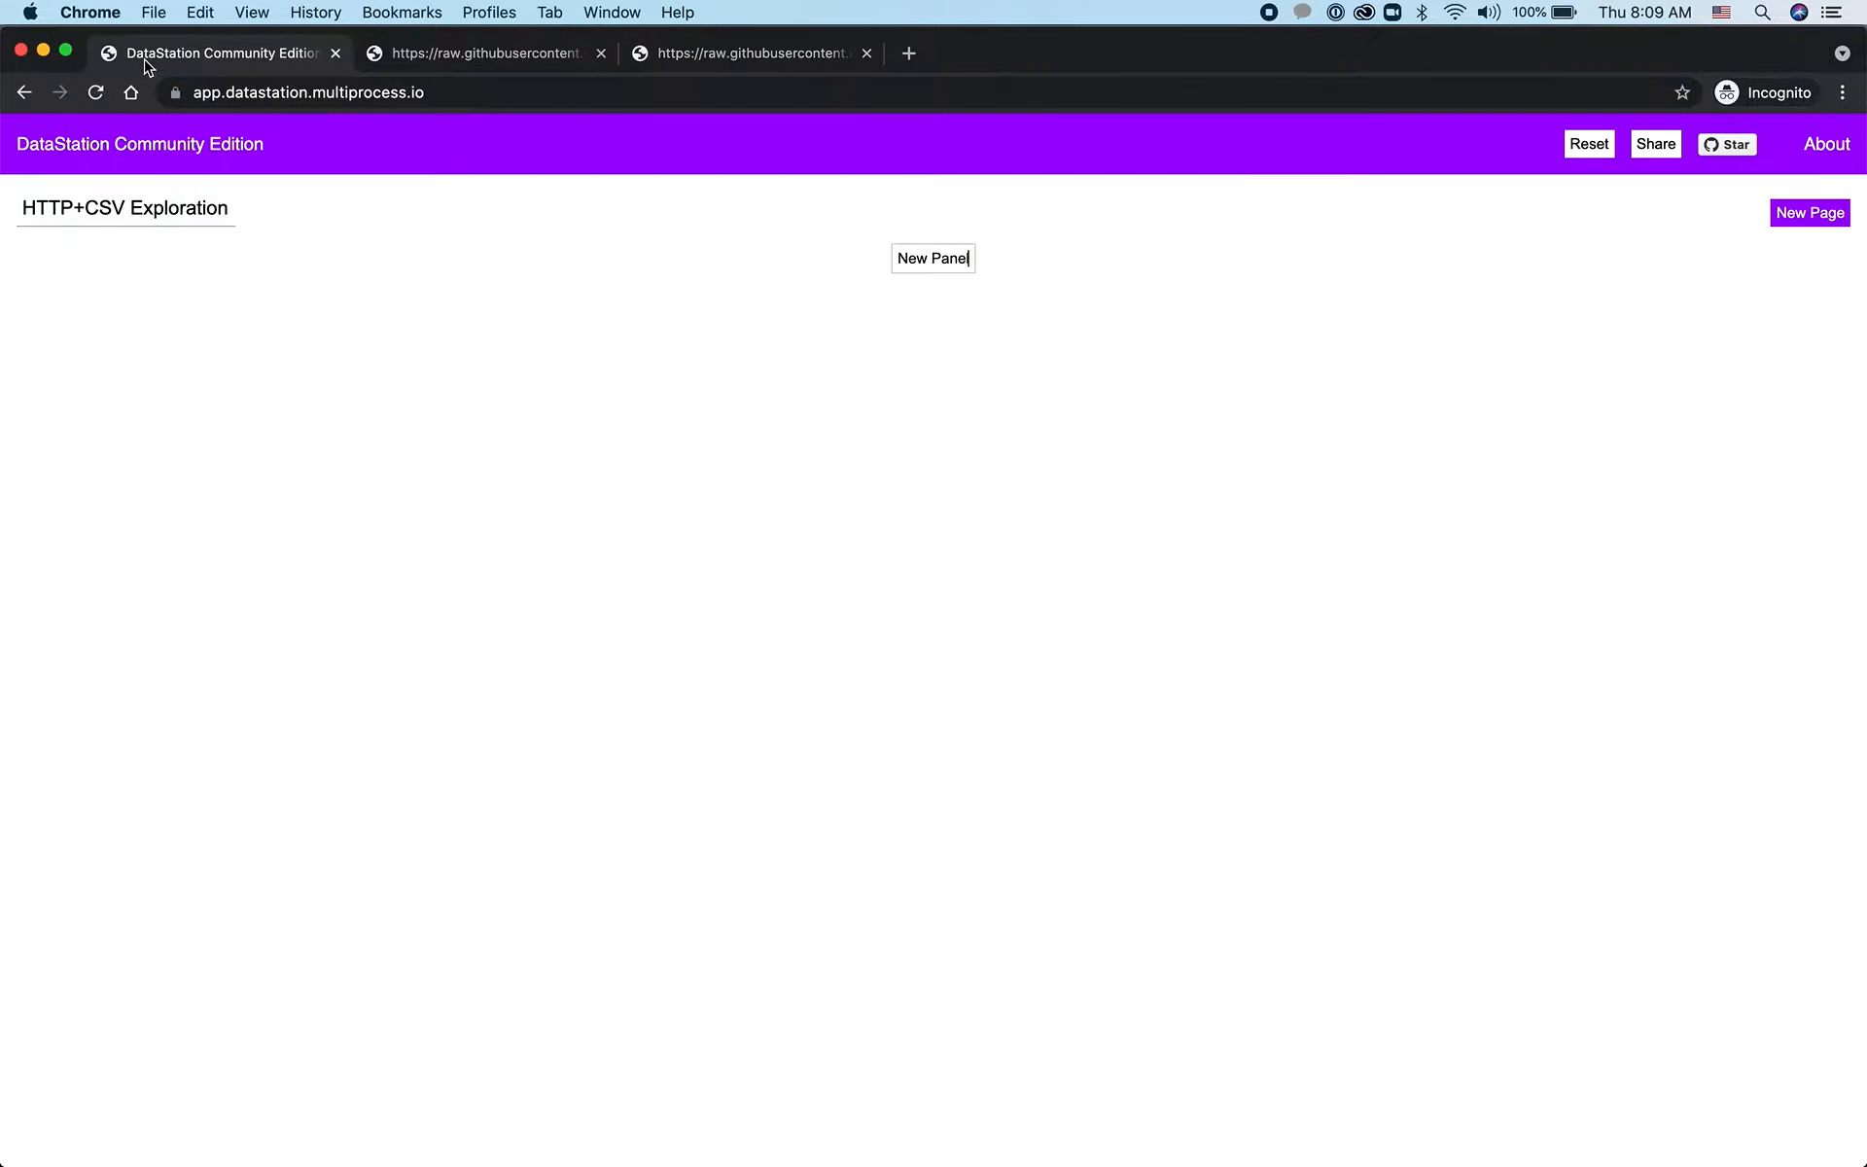
Add a panel of type HTTP Request with the copied 2014_usa_states.csv address as its URL
click(951, 268)
click(286, 280)
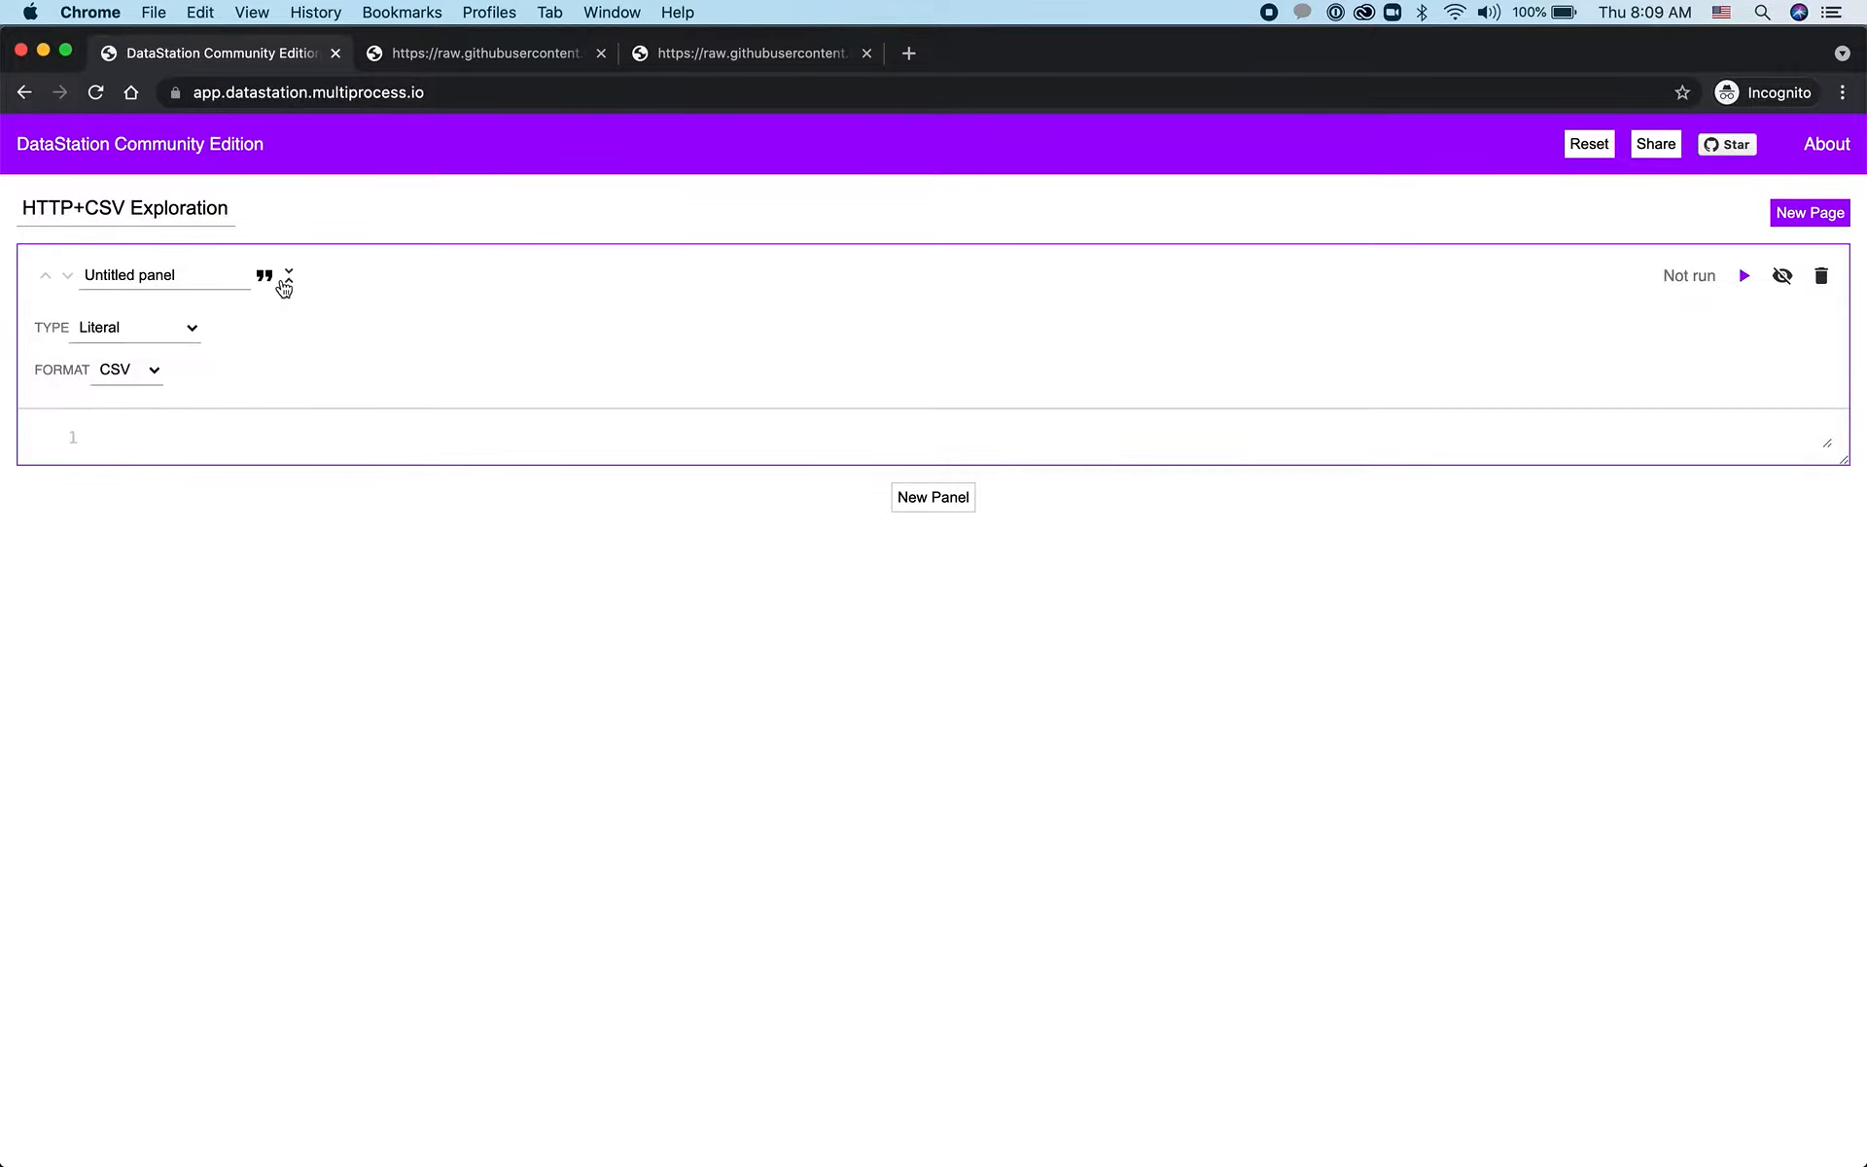
click(167, 328)
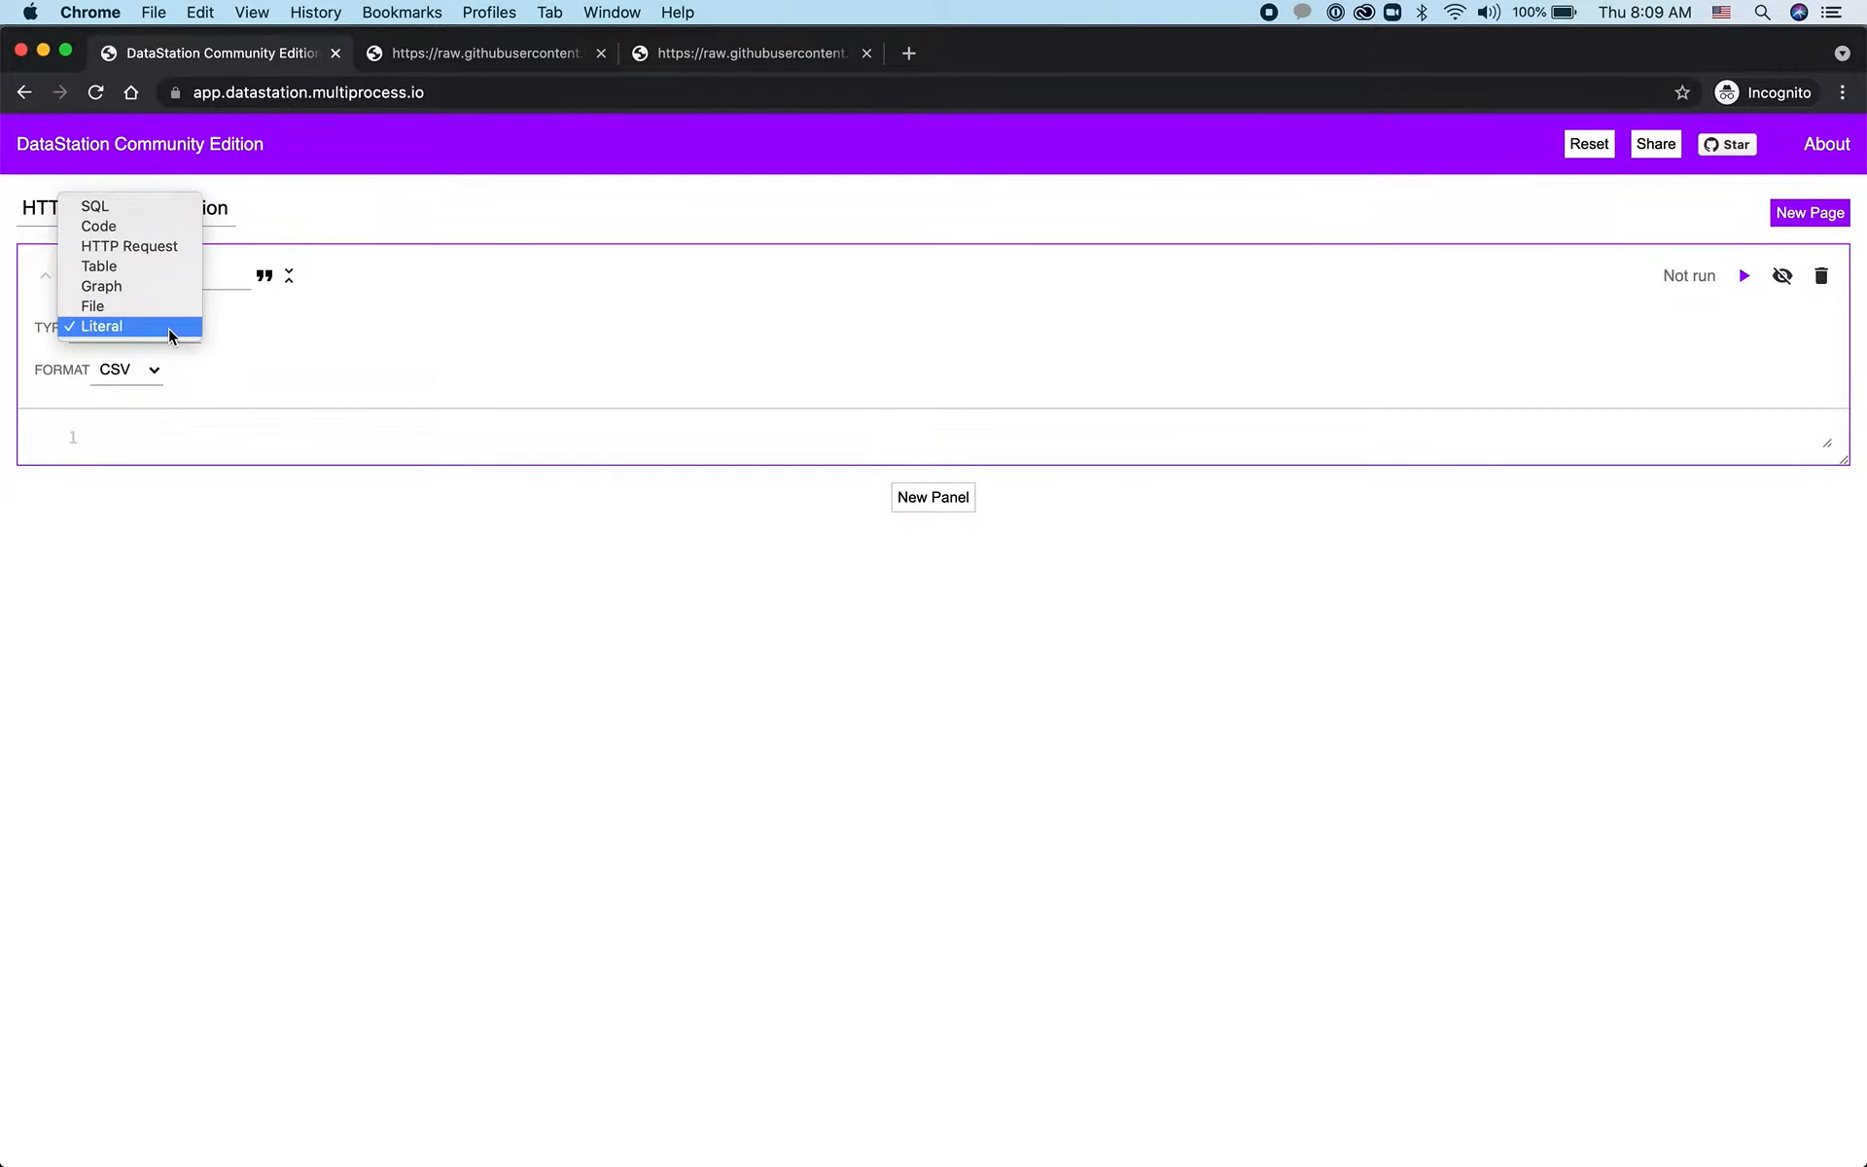
click(146, 245)
click(174, 401)
key(super+v)
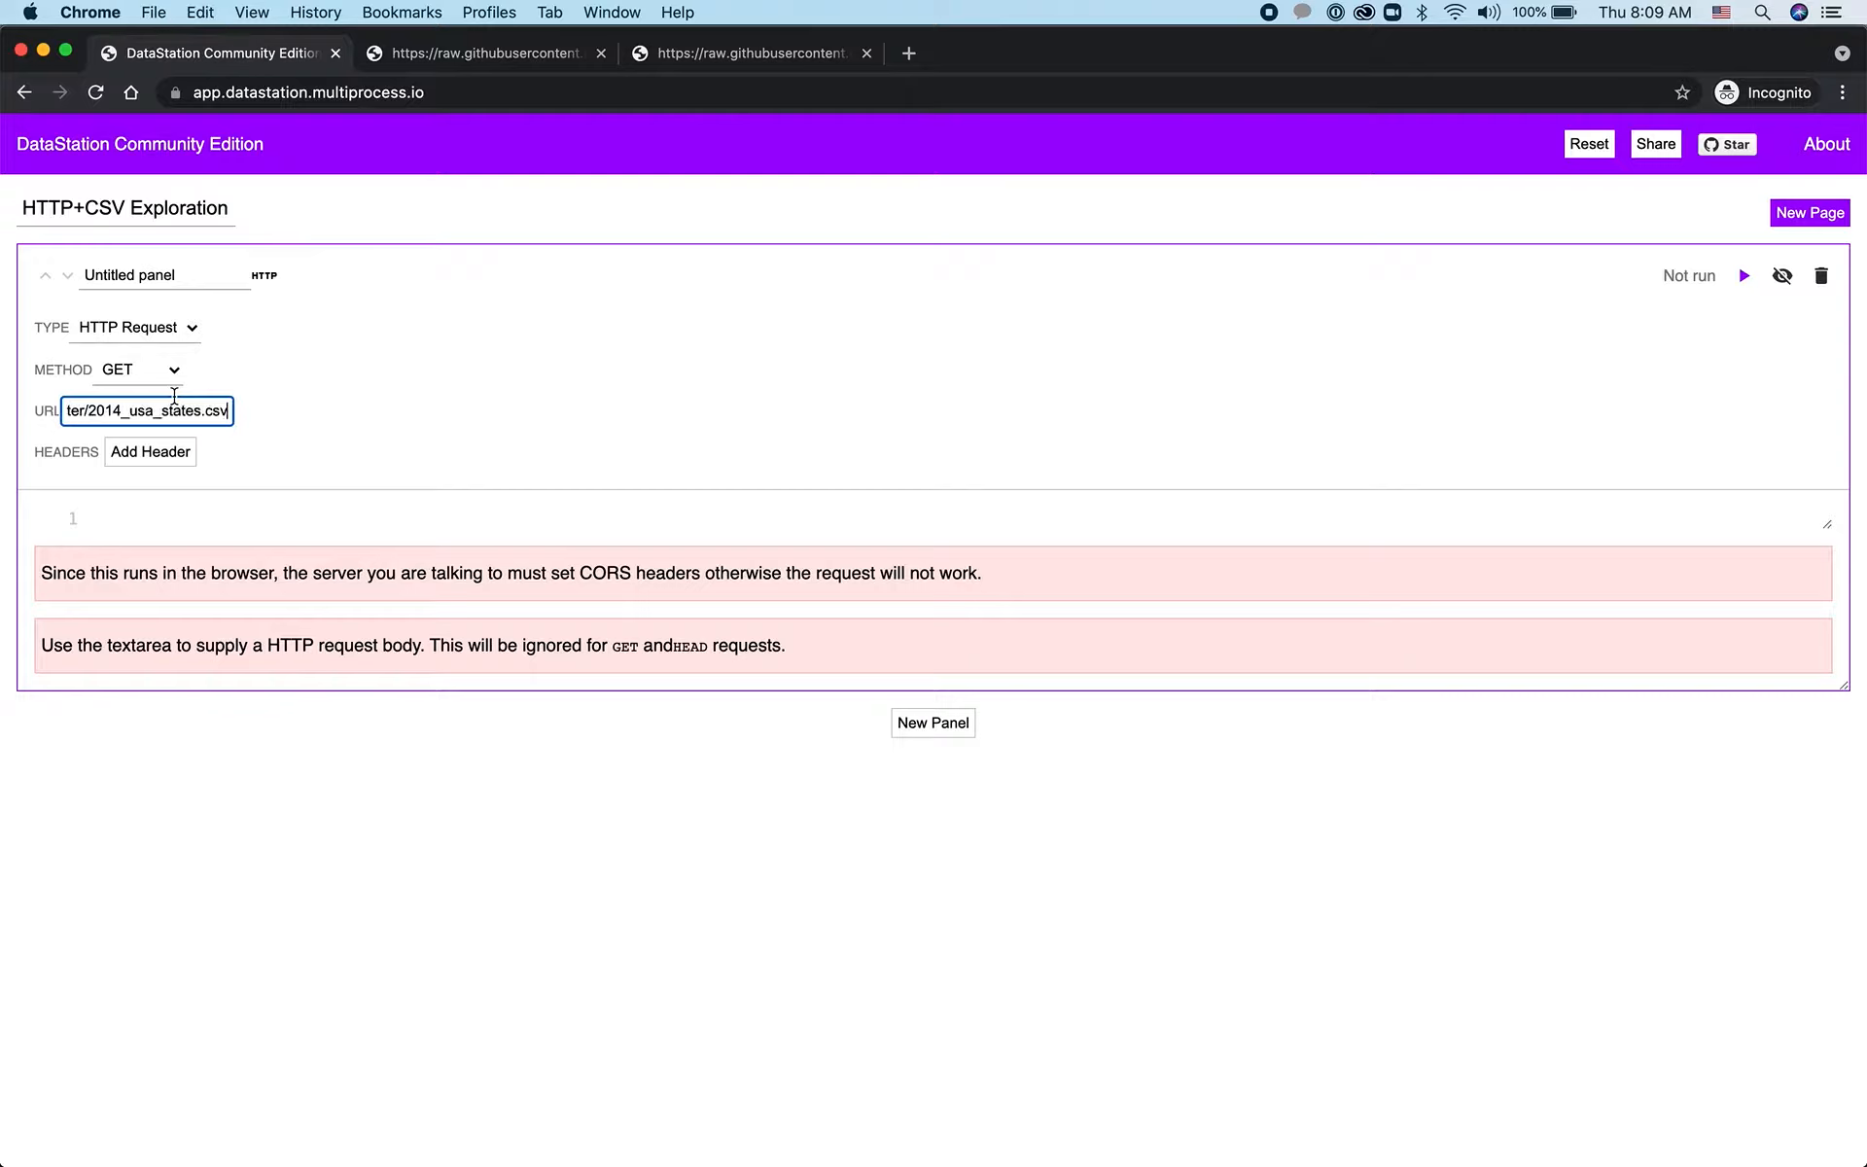
Run the states request panel and reduce its height to a short preview
click(491, 421)
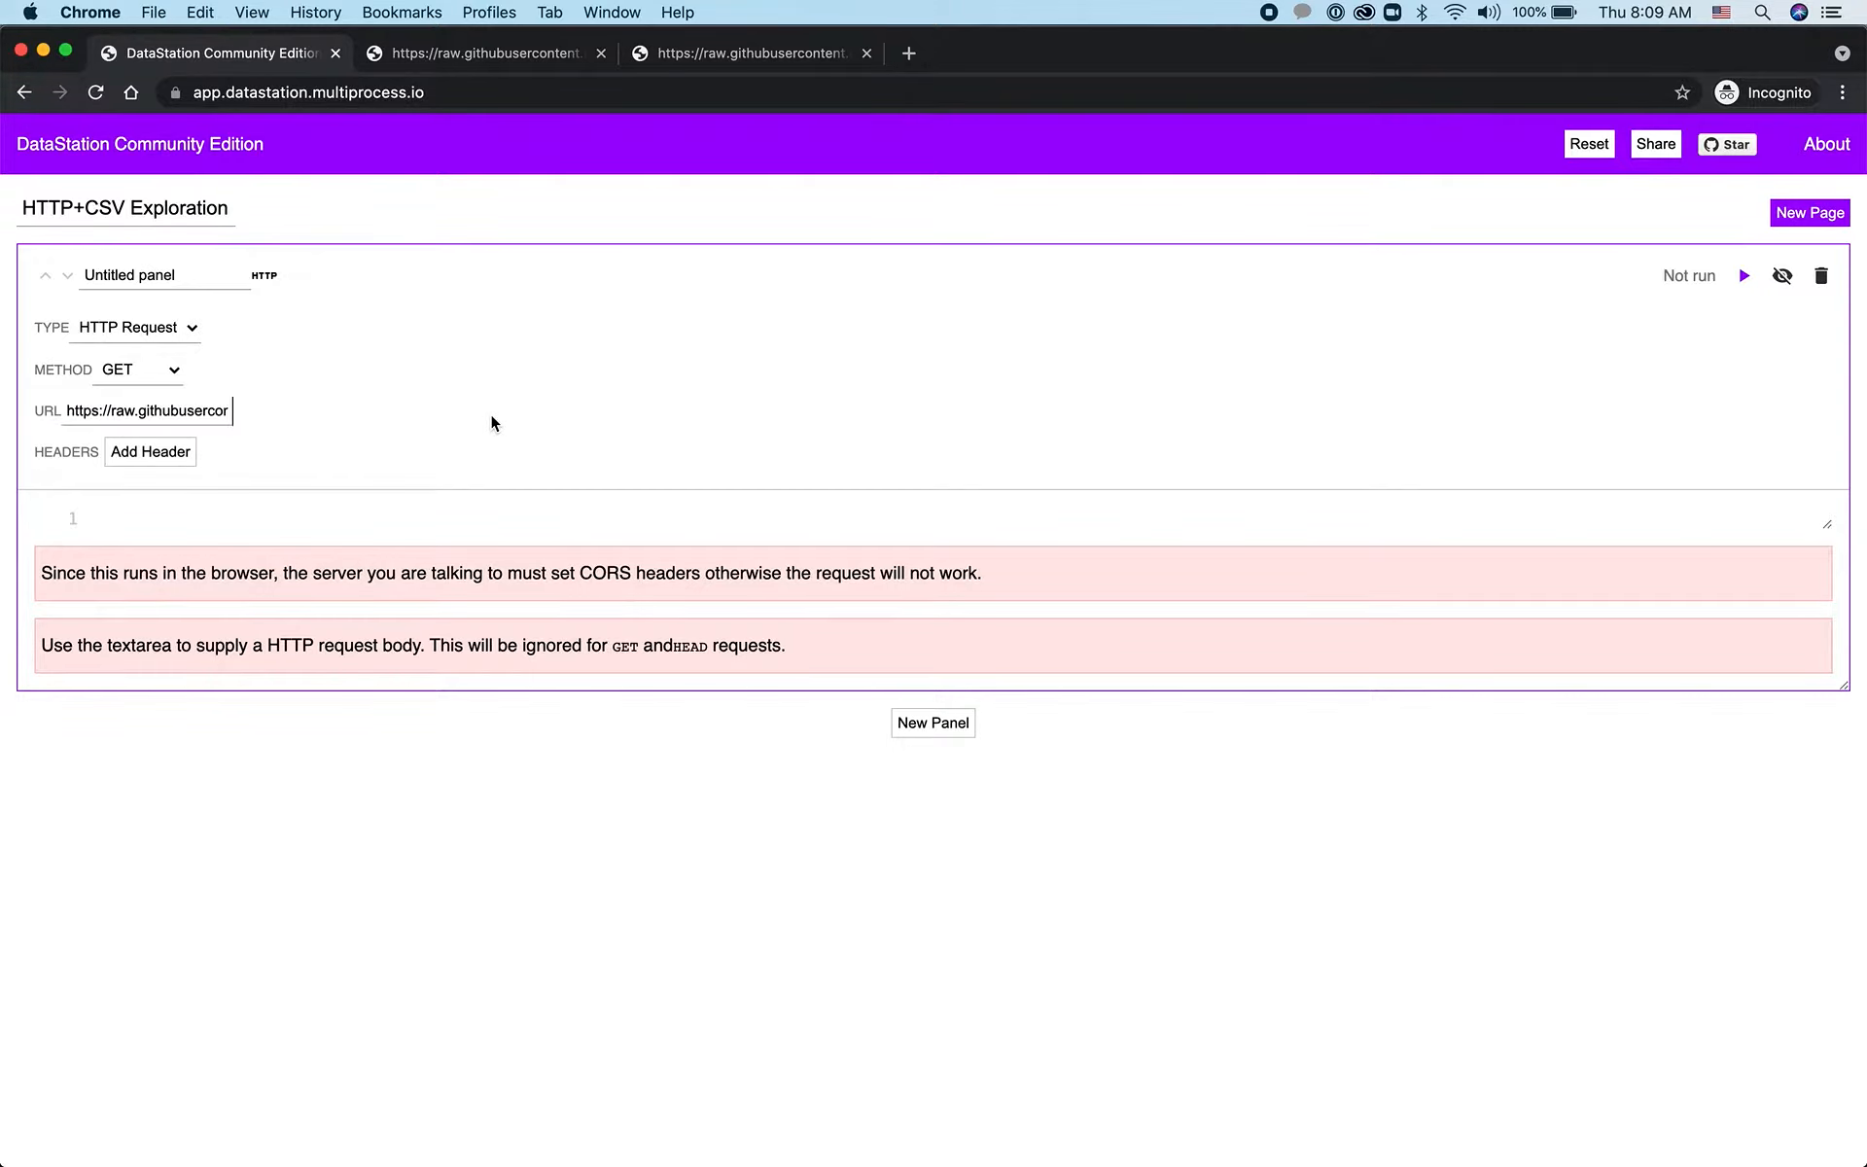
key(ctrl+Return)
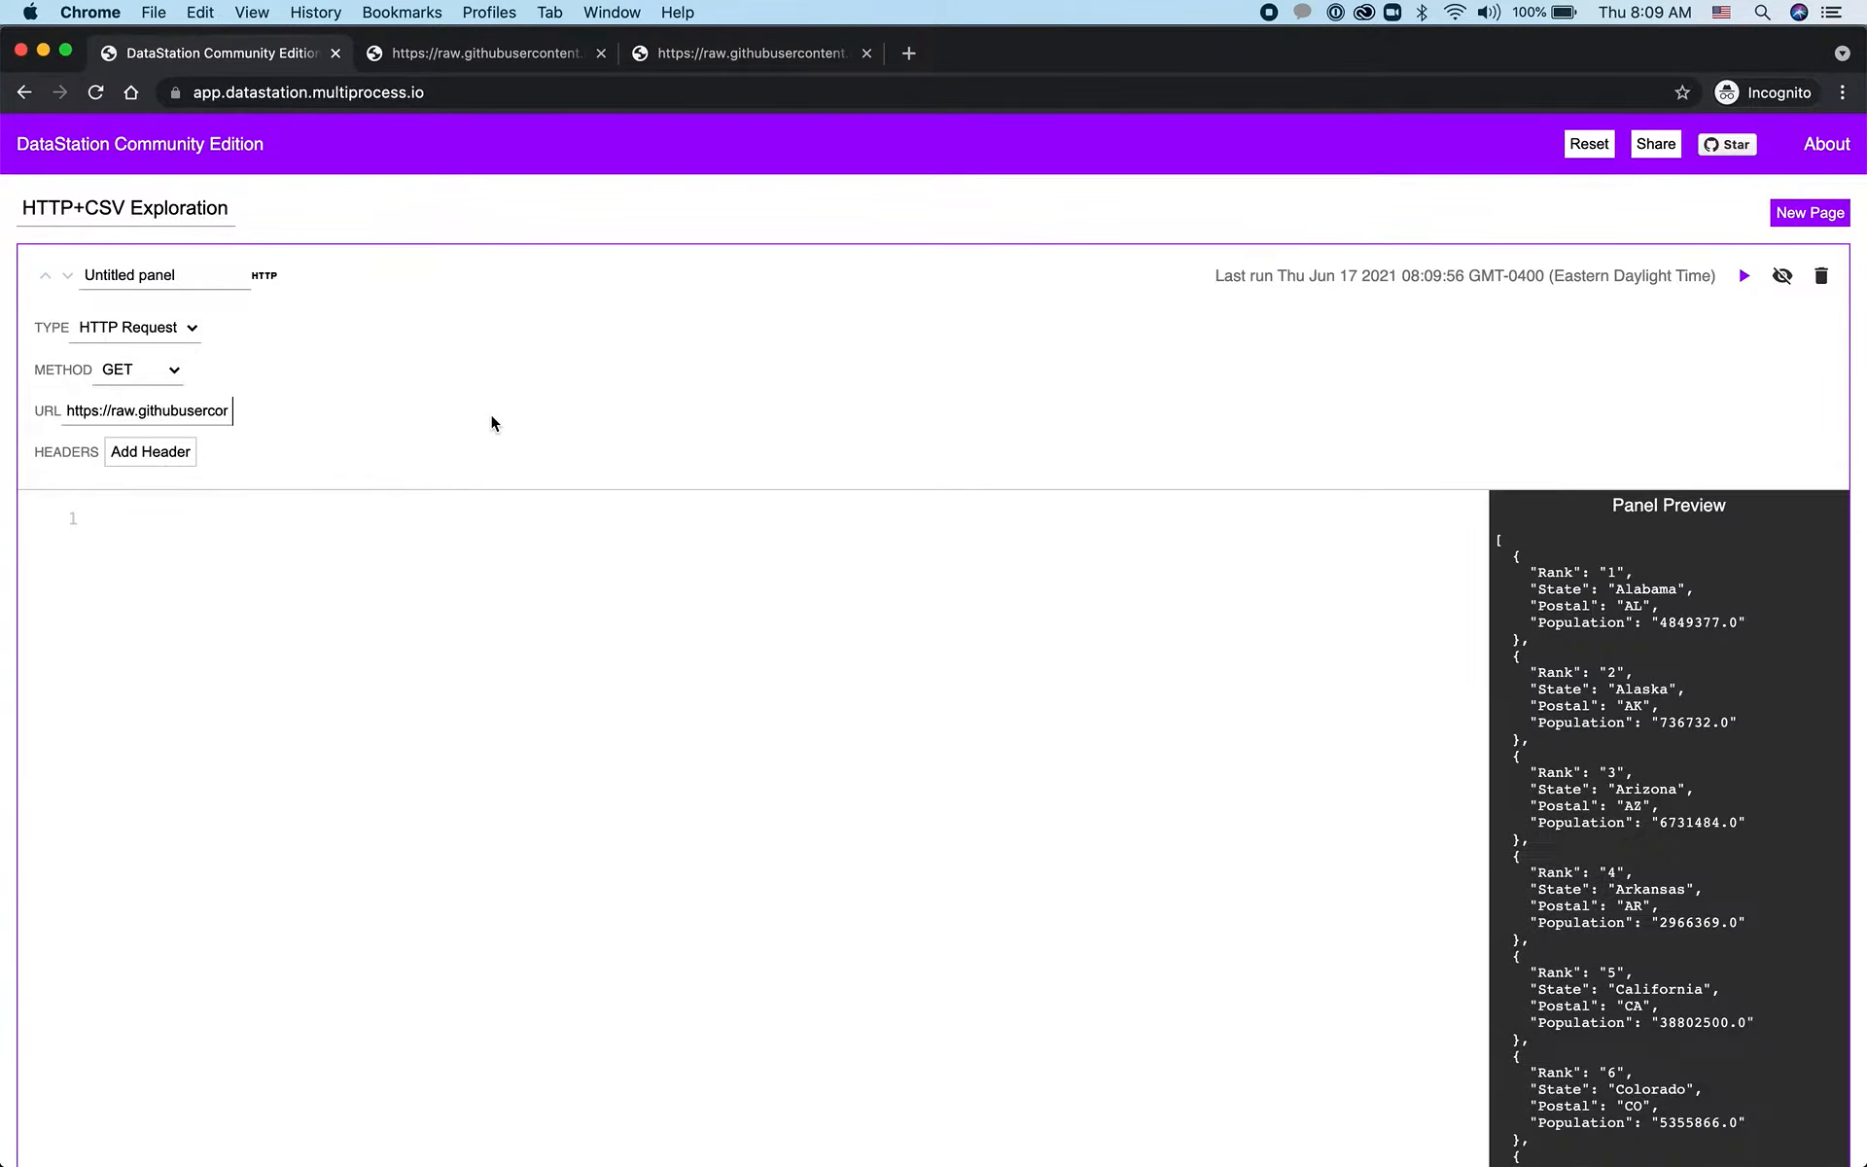
scroll(1075, 804, down, 5)
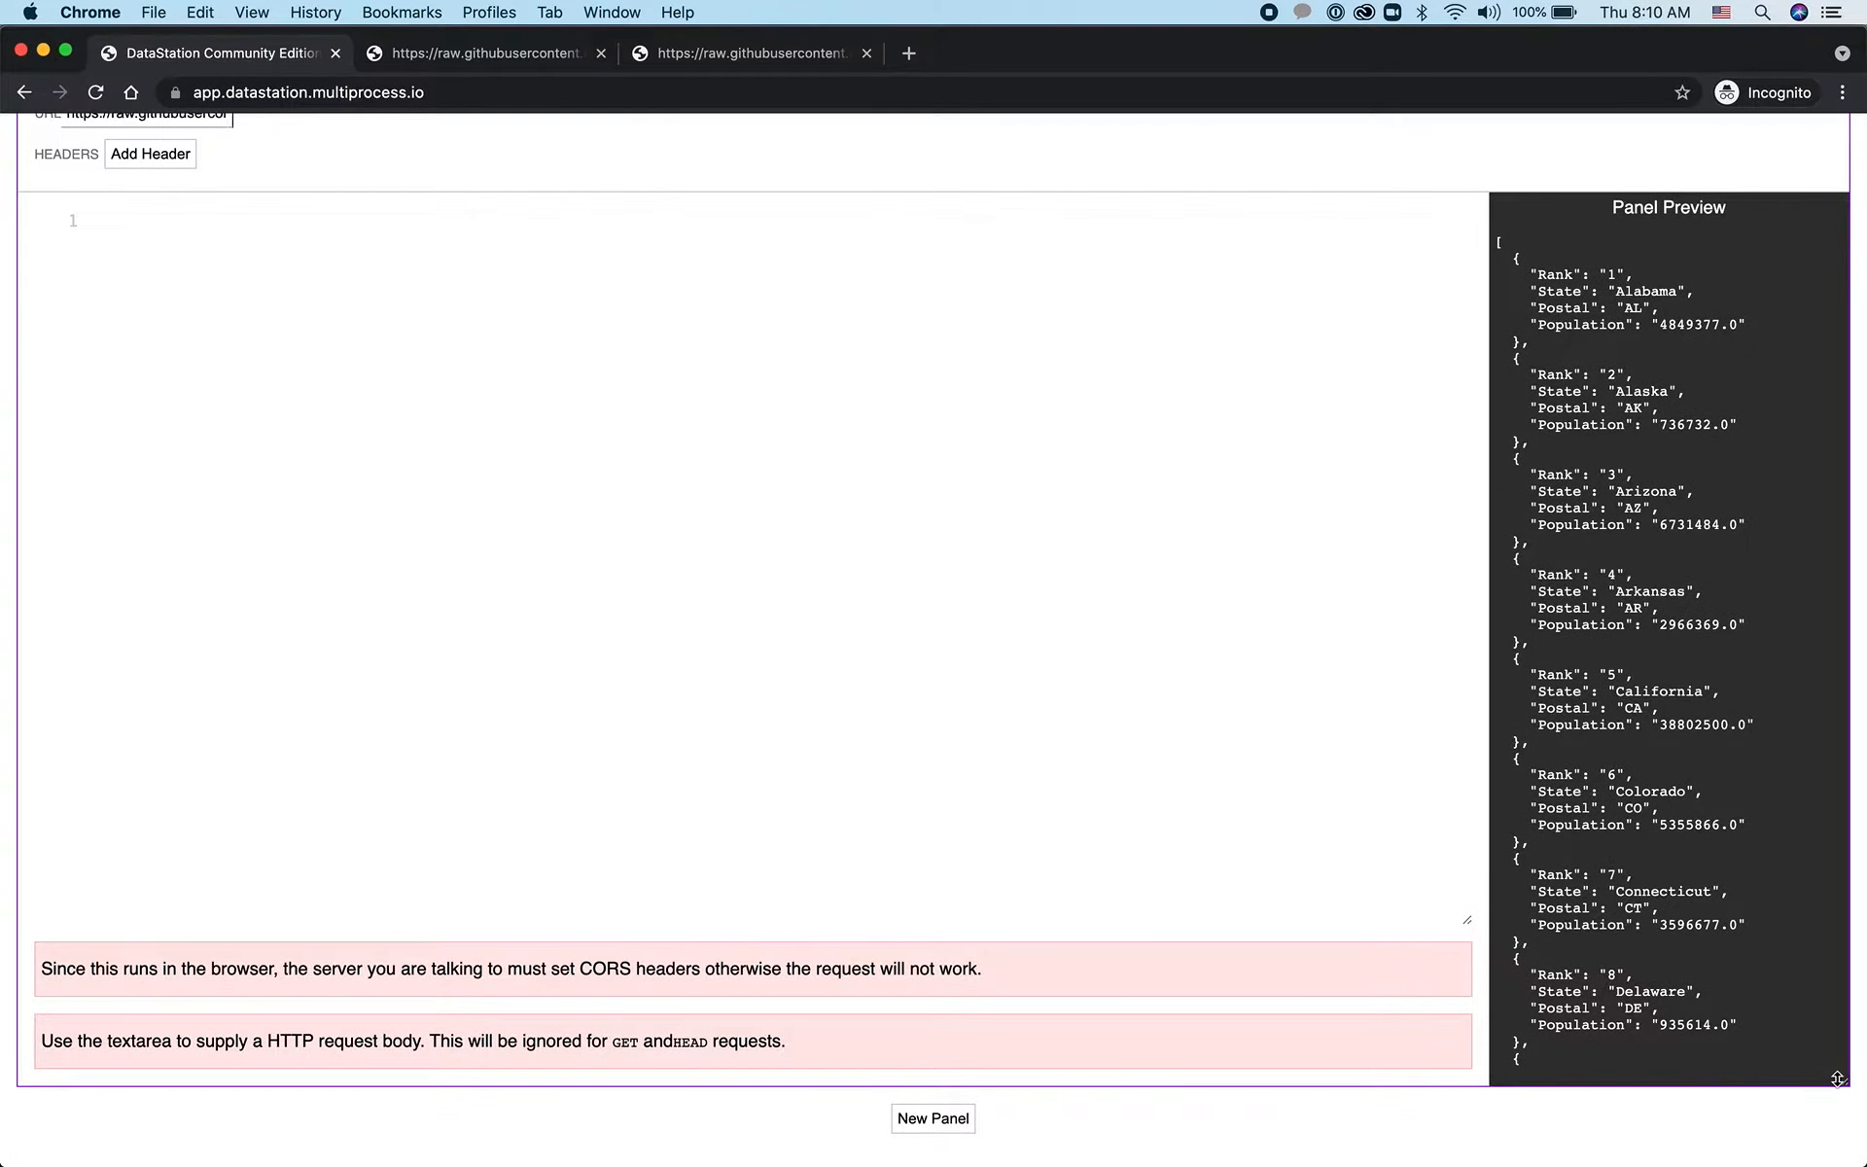
drag(1837, 1077, 1827, 760)
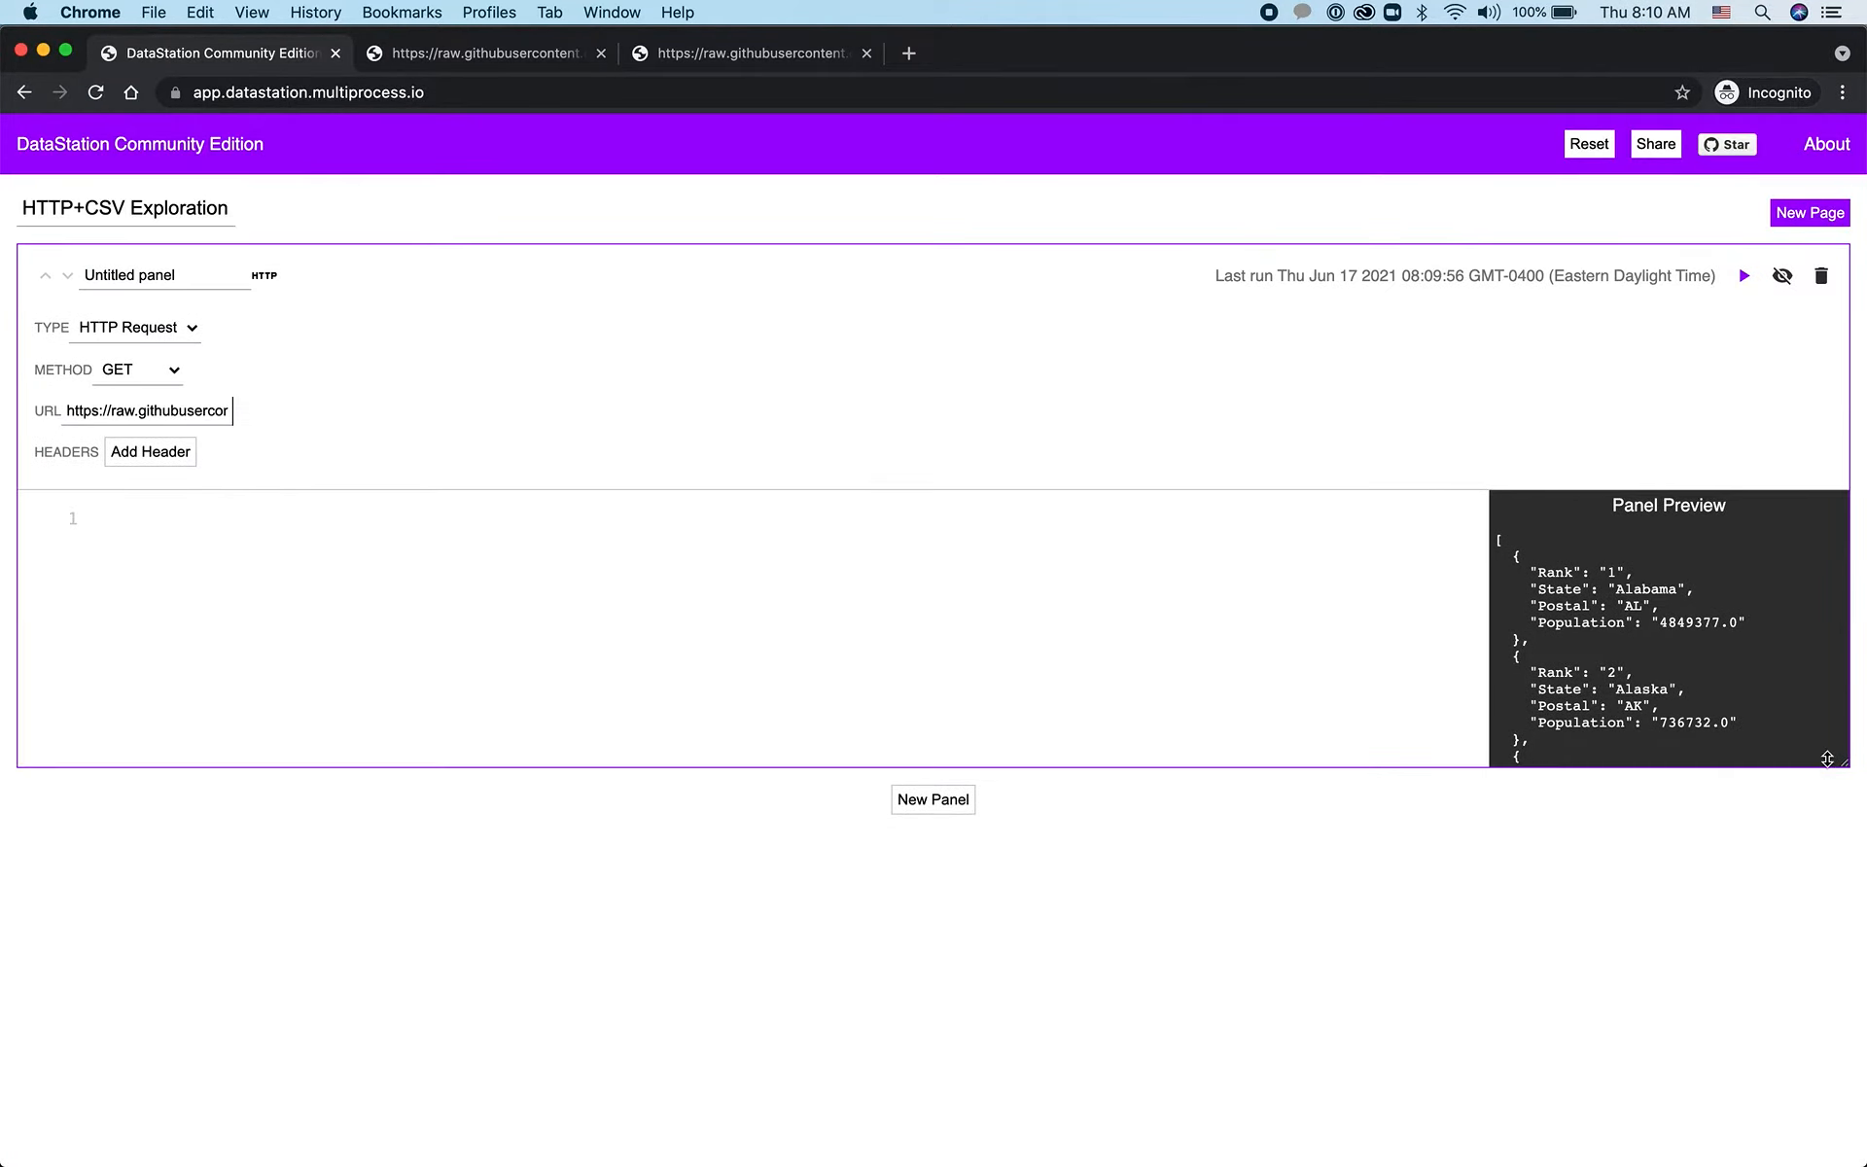
Add a second panel below the states panel and set its type to HTTP Request
click(934, 799)
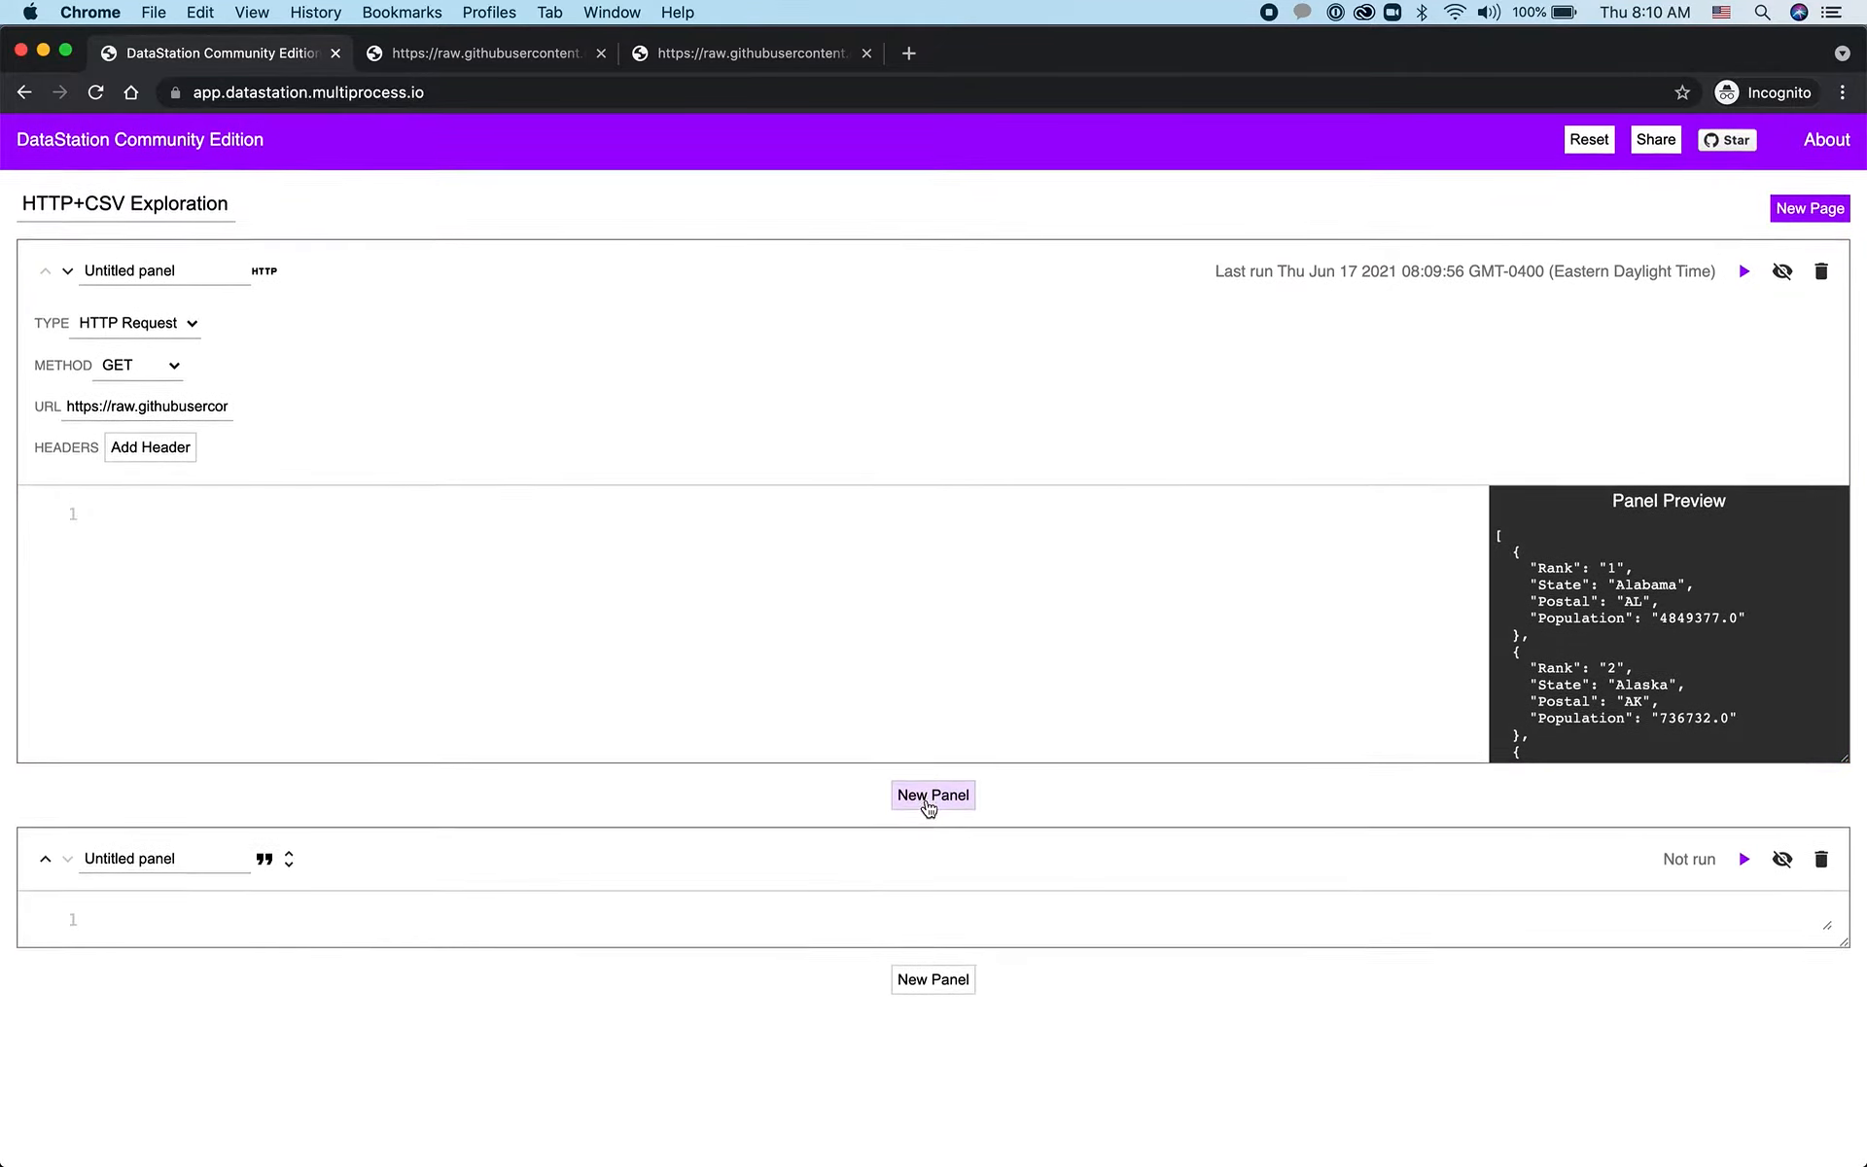
click(289, 863)
click(192, 912)
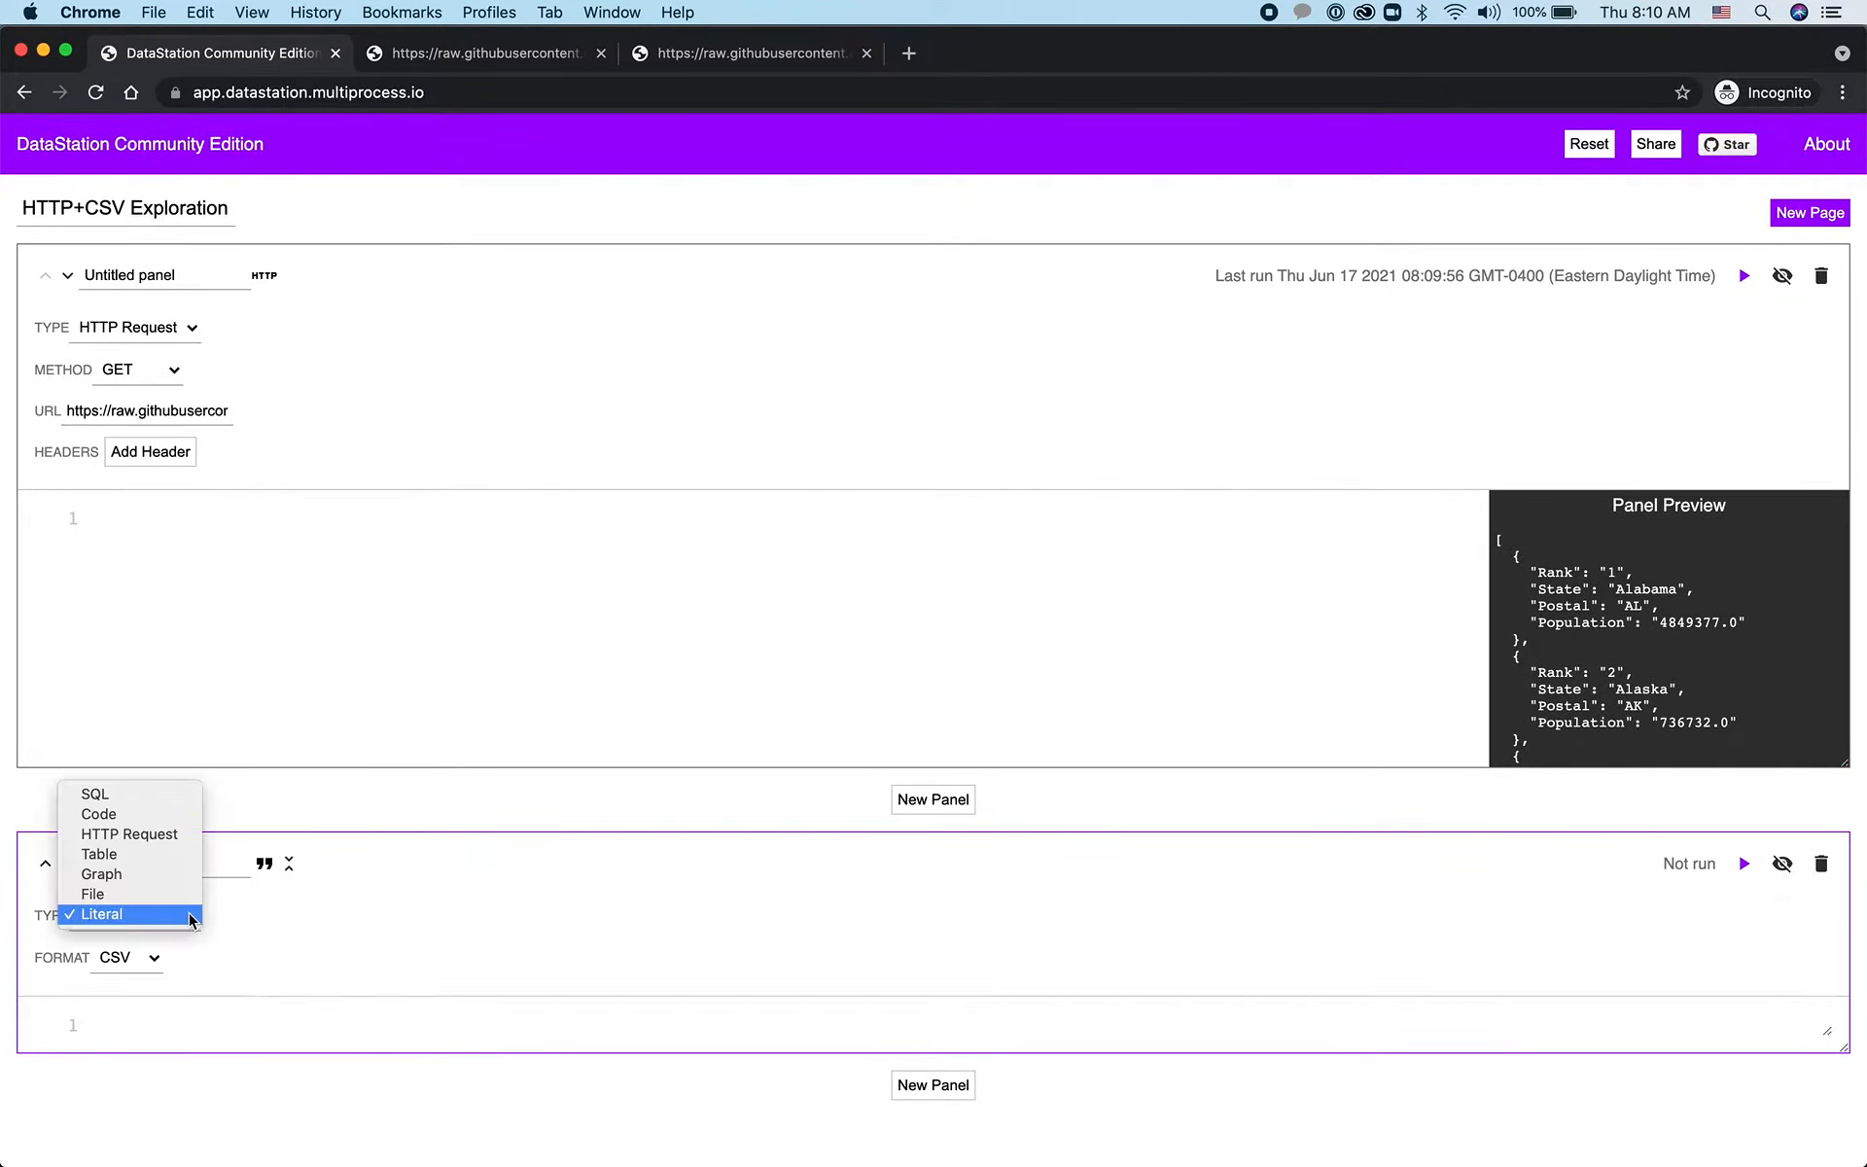
click(179, 833)
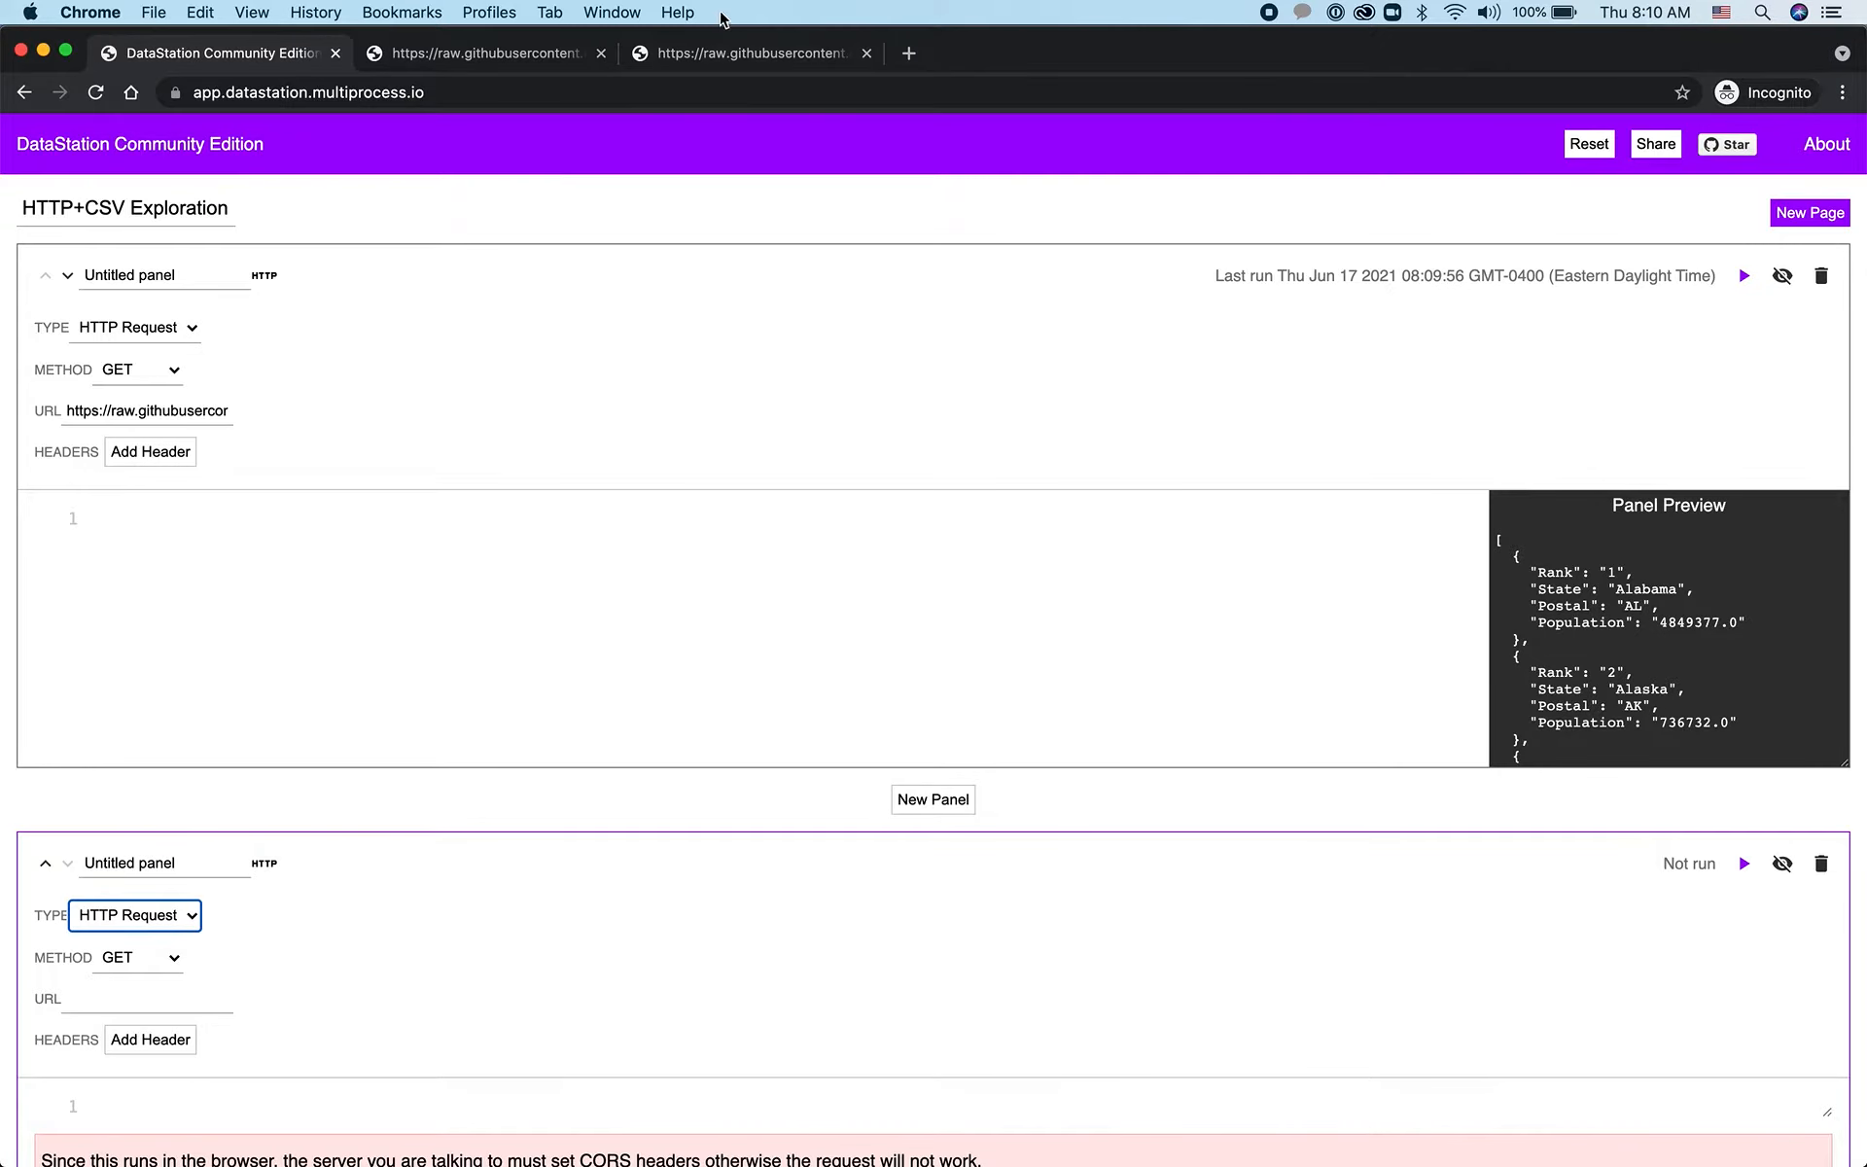
Copy the raw URL of us-cities-top-1k.csv and enter it as the second request panel's URL in DataStation
click(728, 49)
click(530, 59)
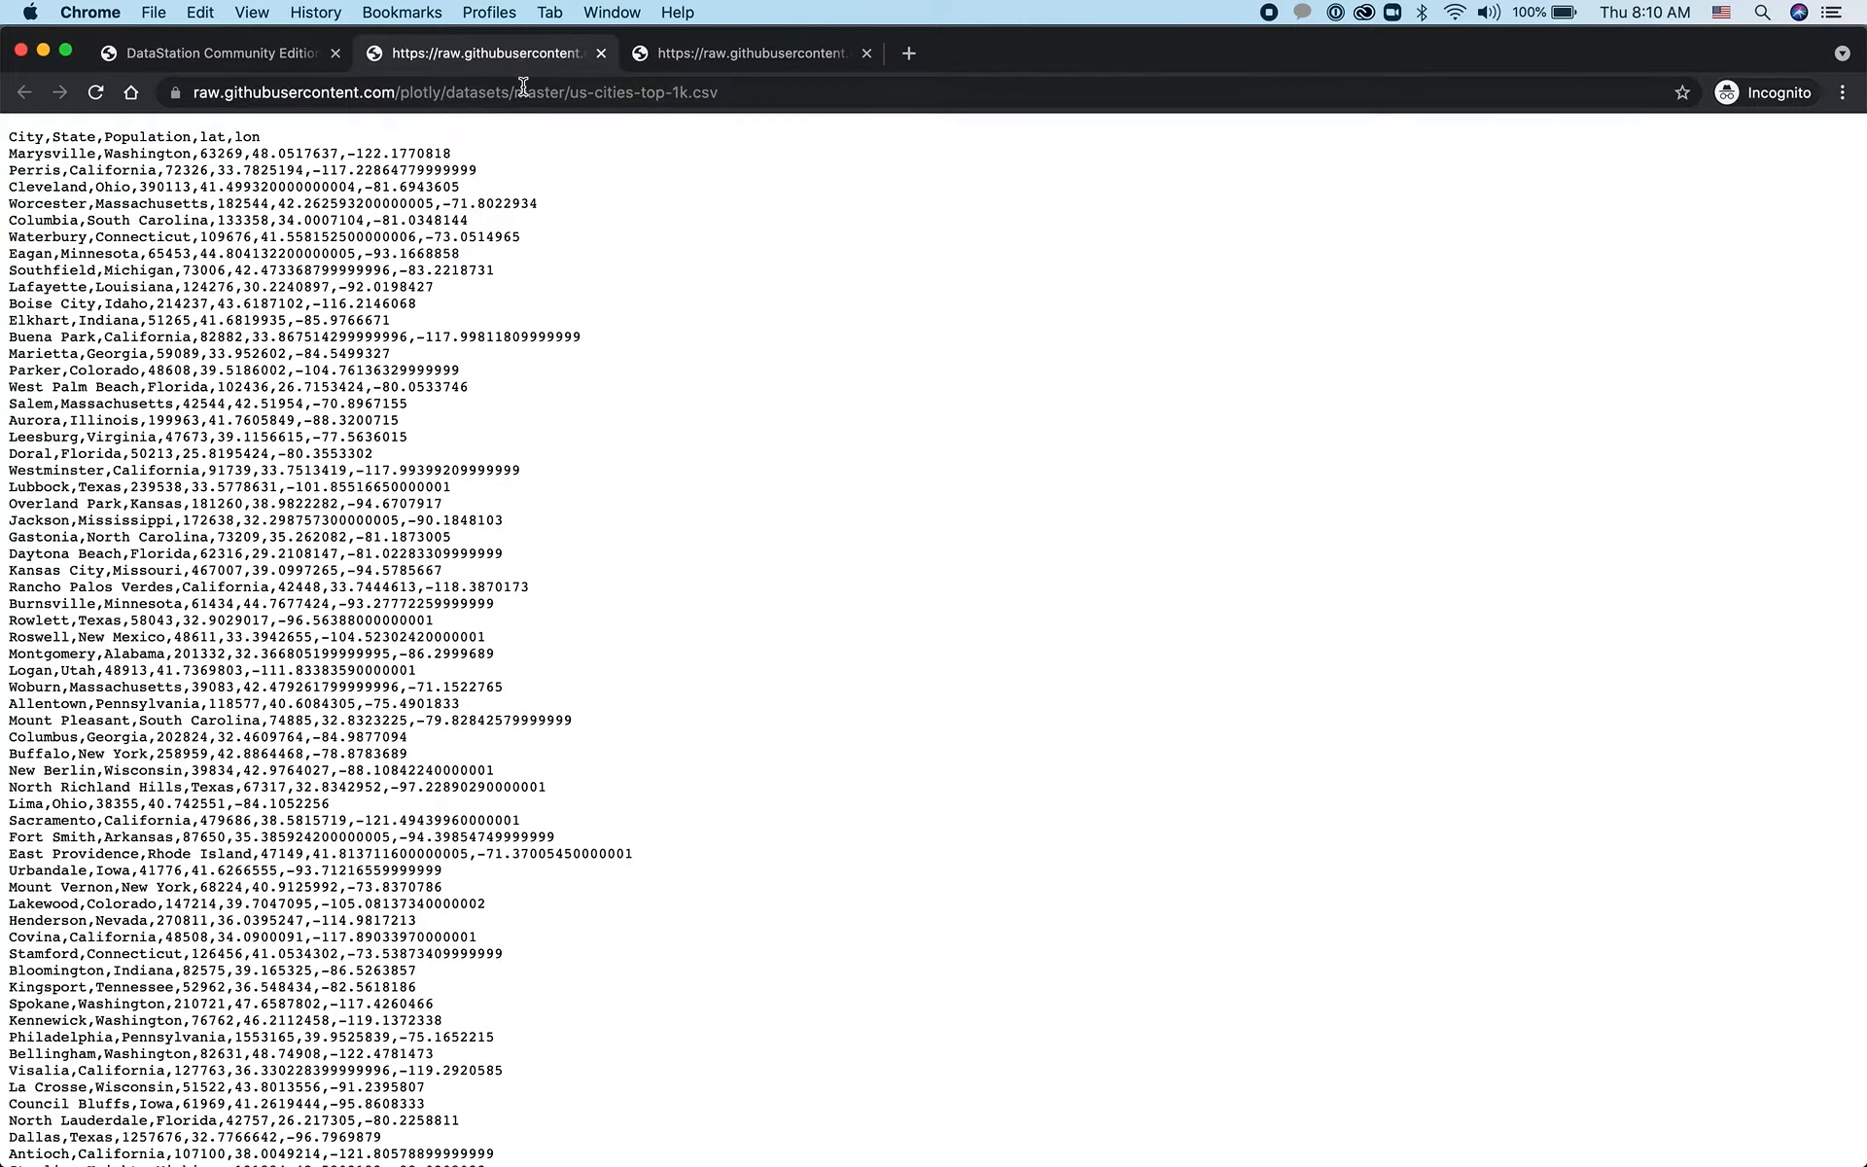
click(523, 88)
click(222, 52)
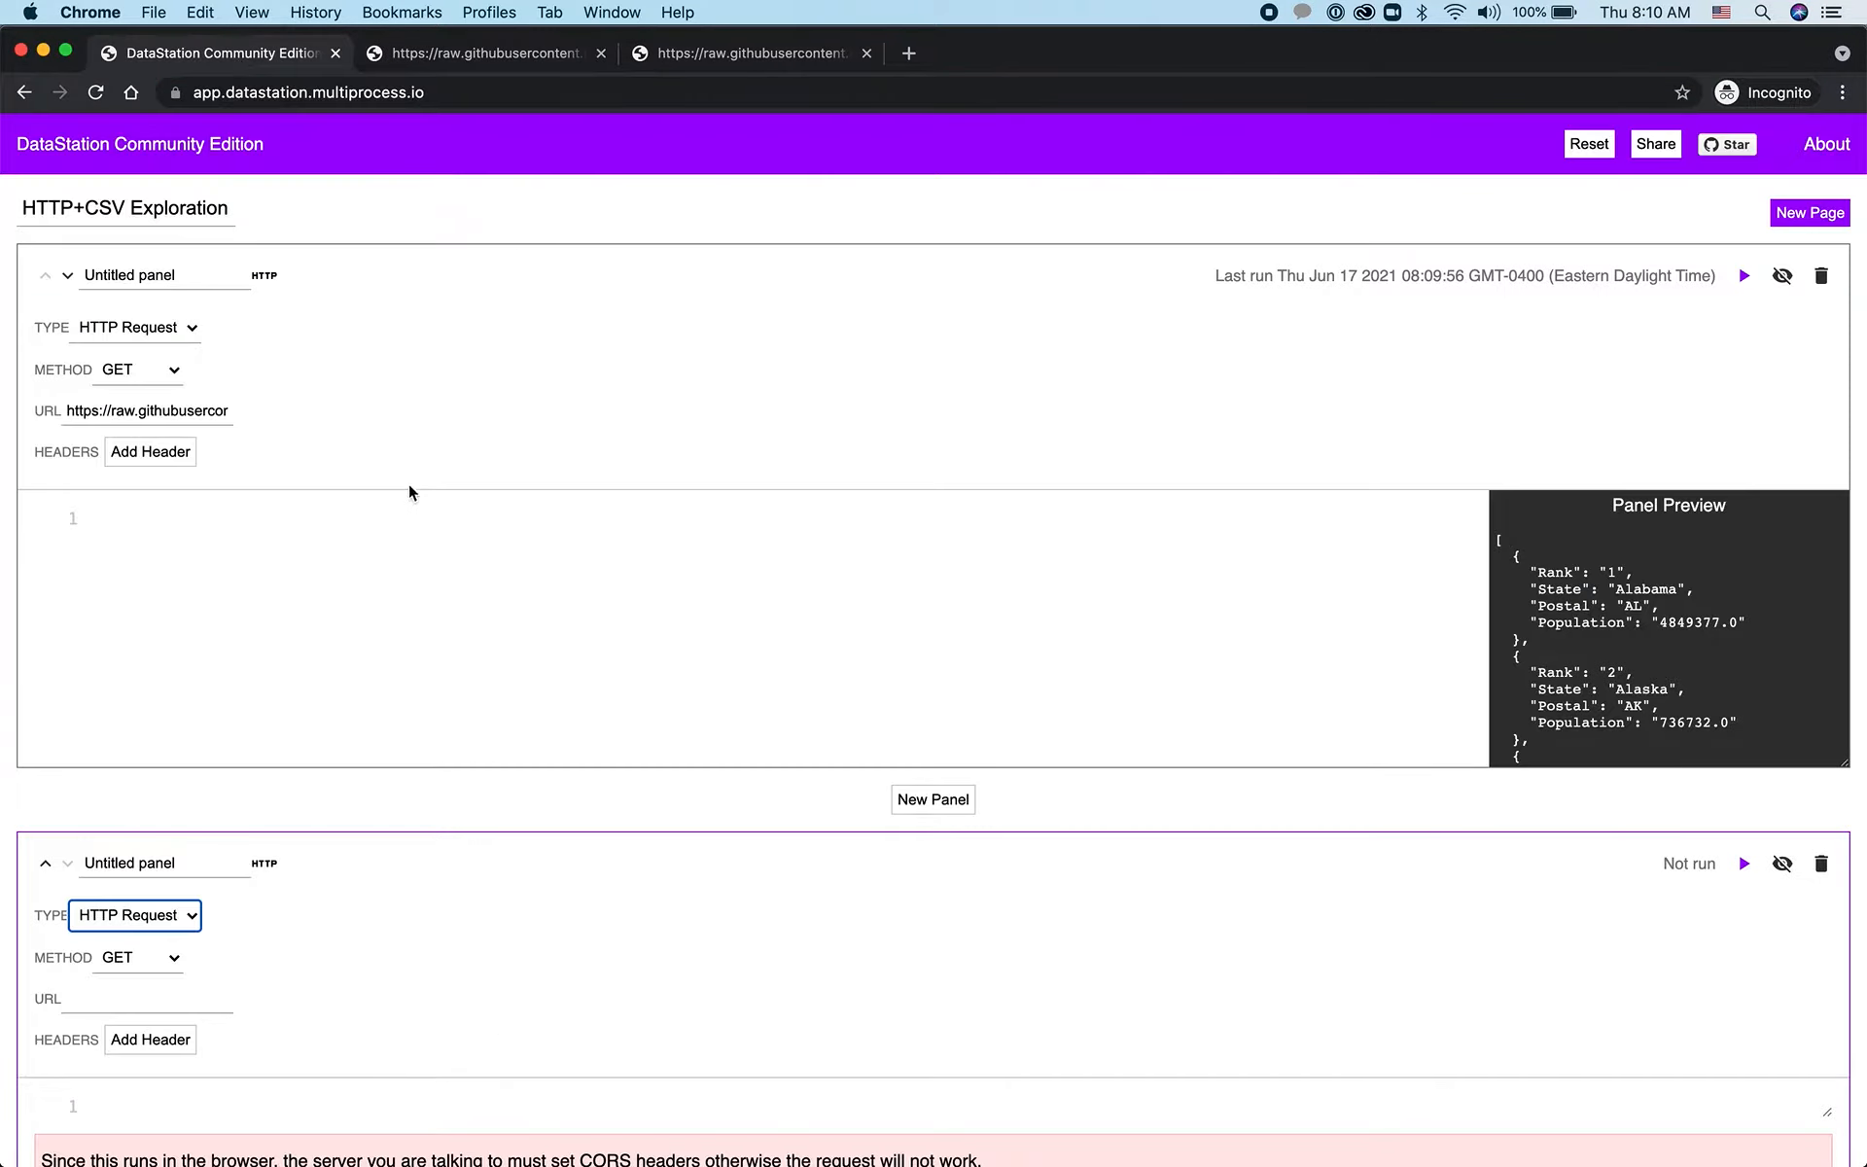
click(136, 999)
key(super+v)
Run the cities request panel and reduce its height
click(459, 940)
key(ctrl+Return)
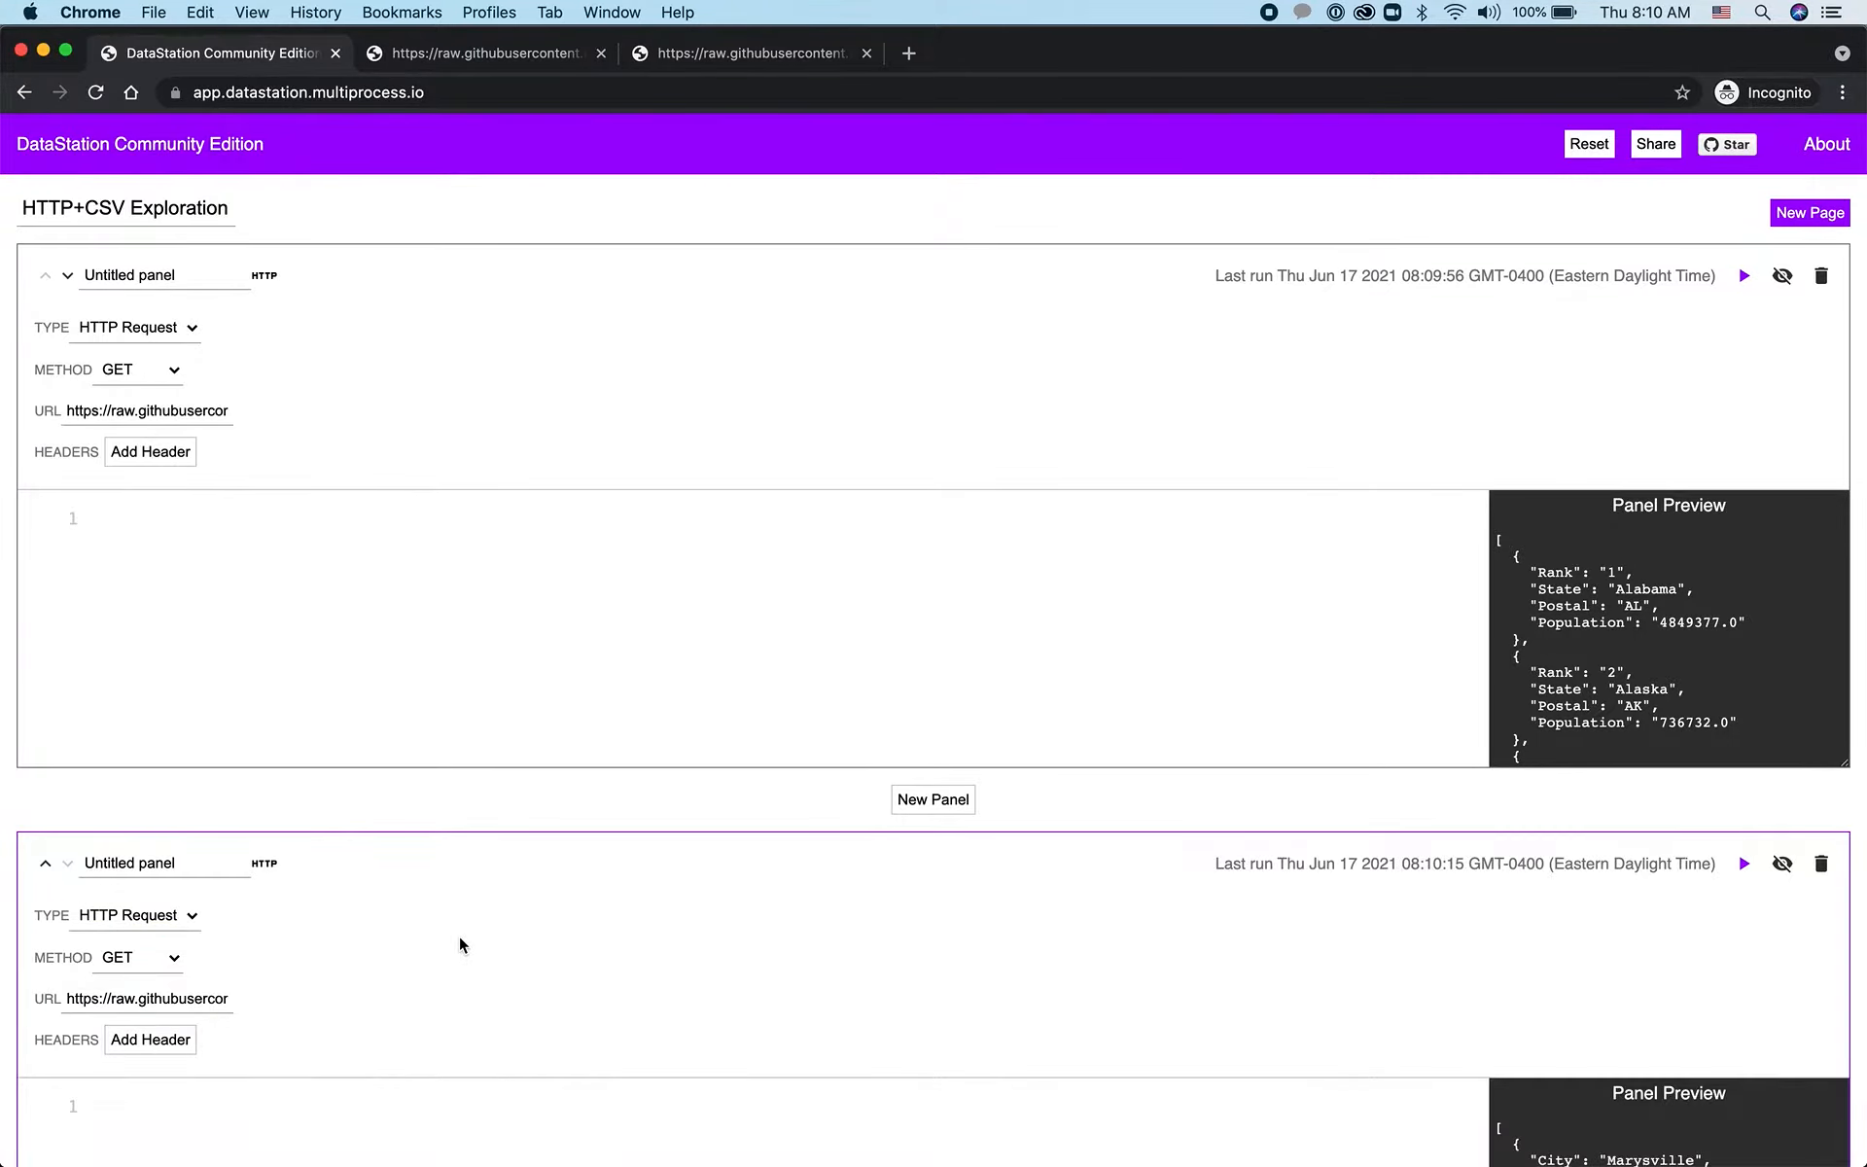
scroll(459, 938, down, 6)
scroll(459, 936, down, 5)
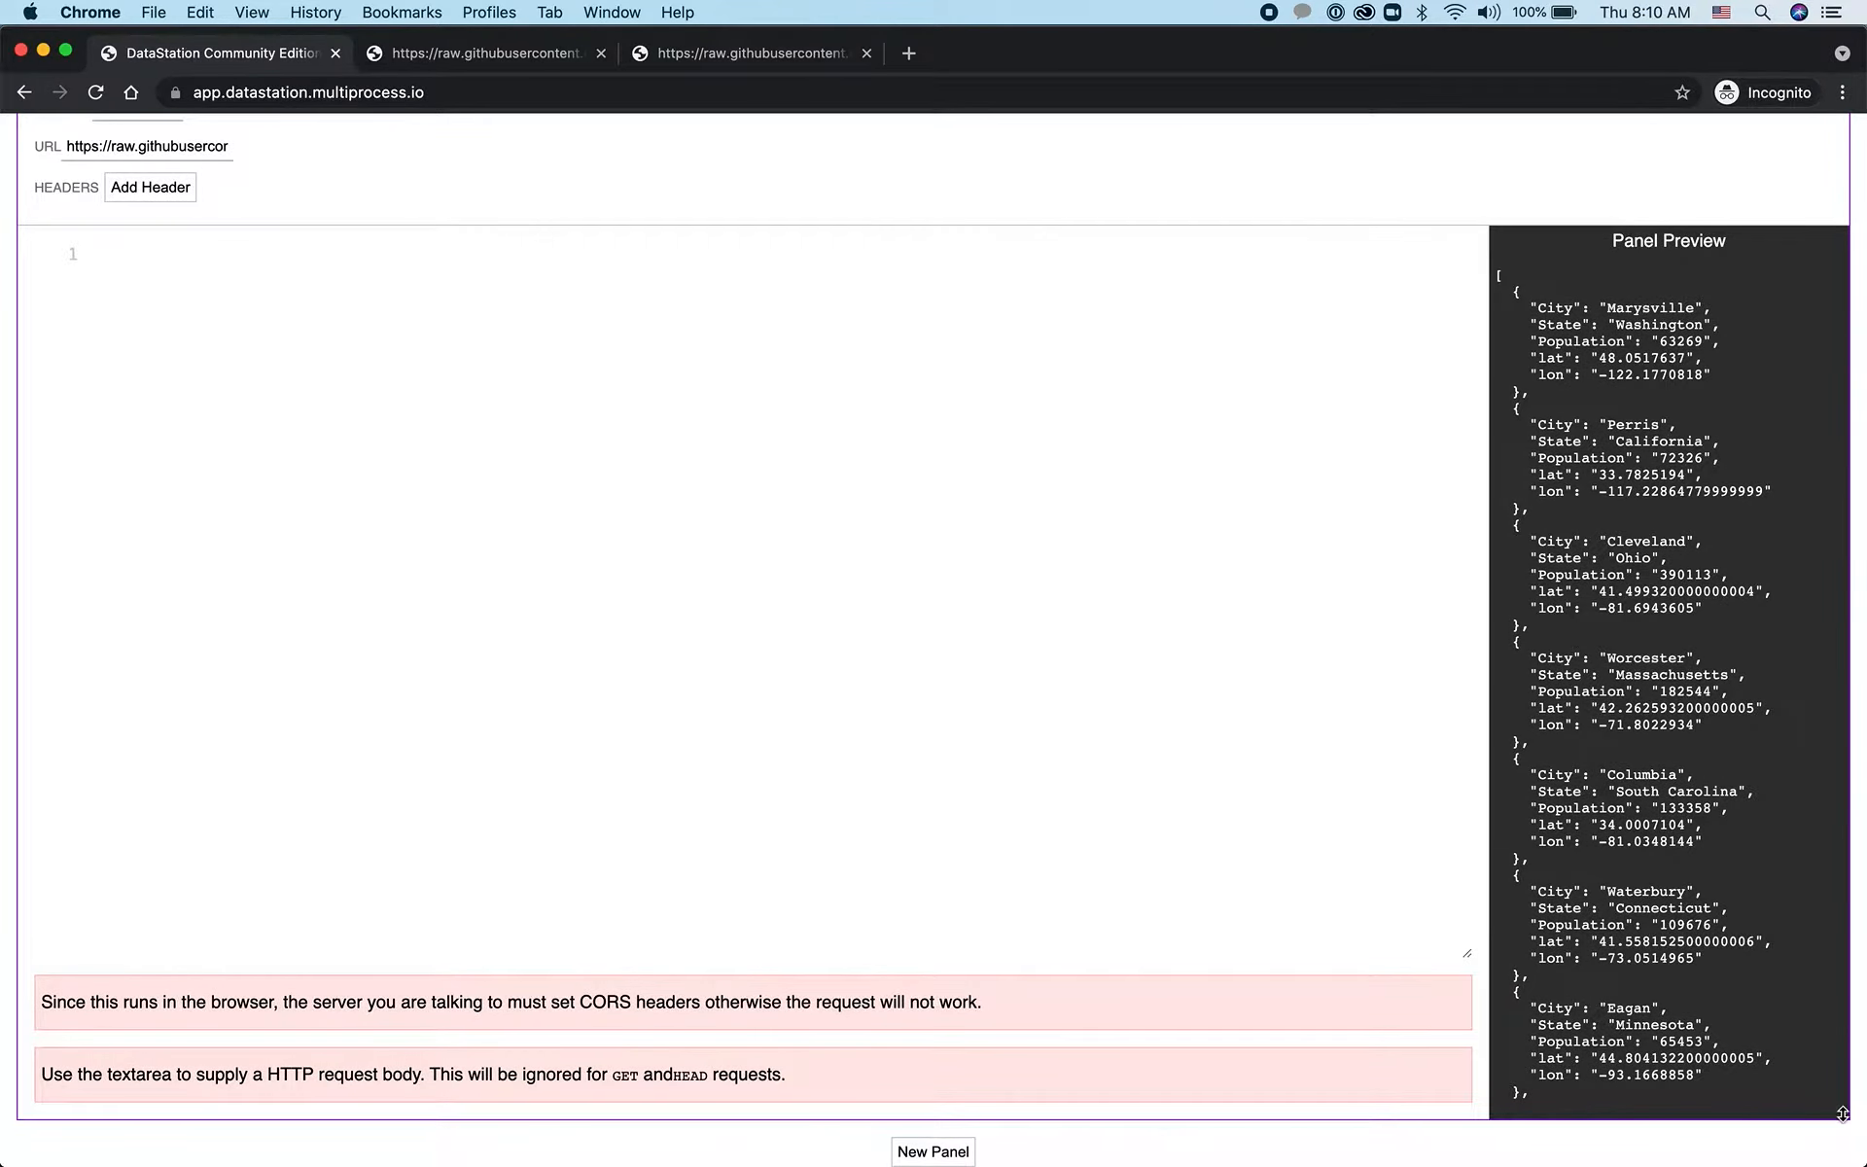
drag(1841, 1114, 1822, 881)
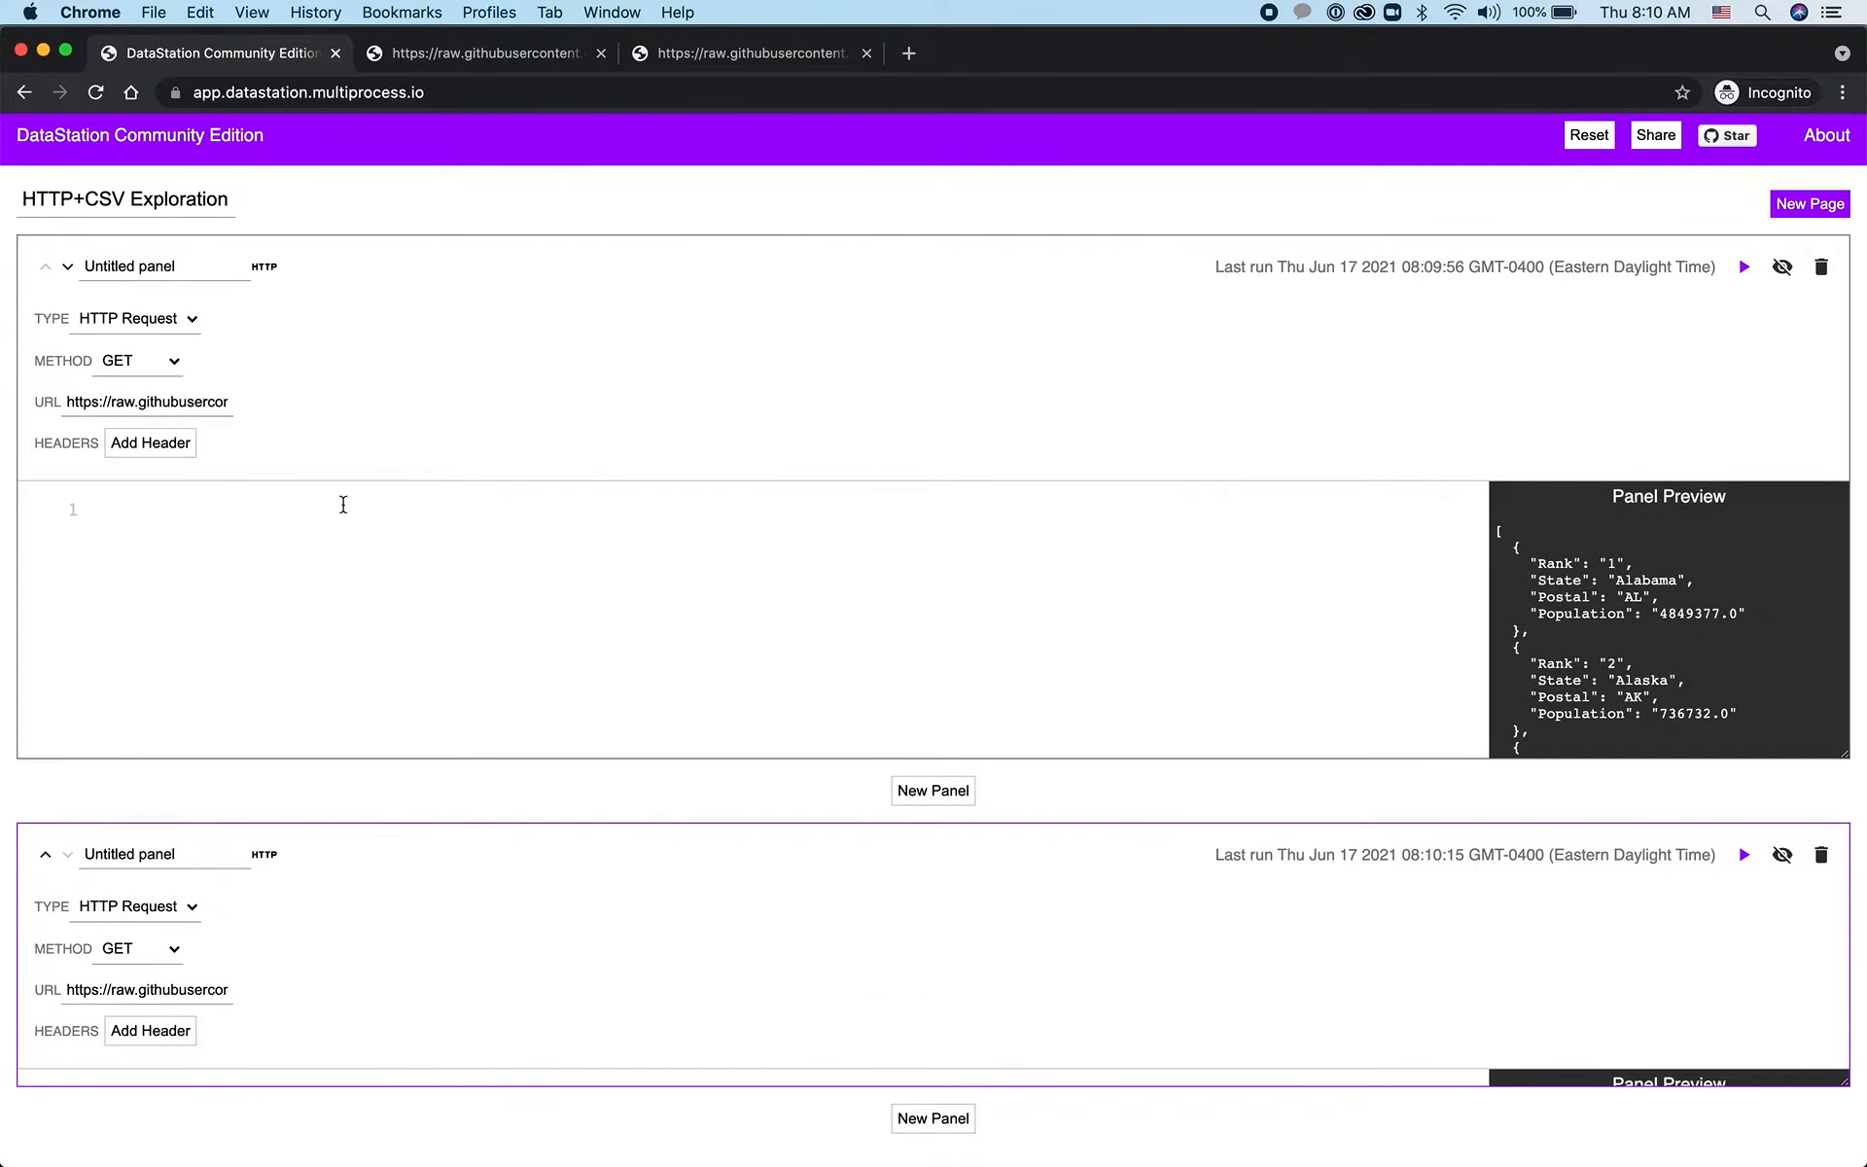
Rename the first panel to "Just states"
click(178, 254)
key(super+a)
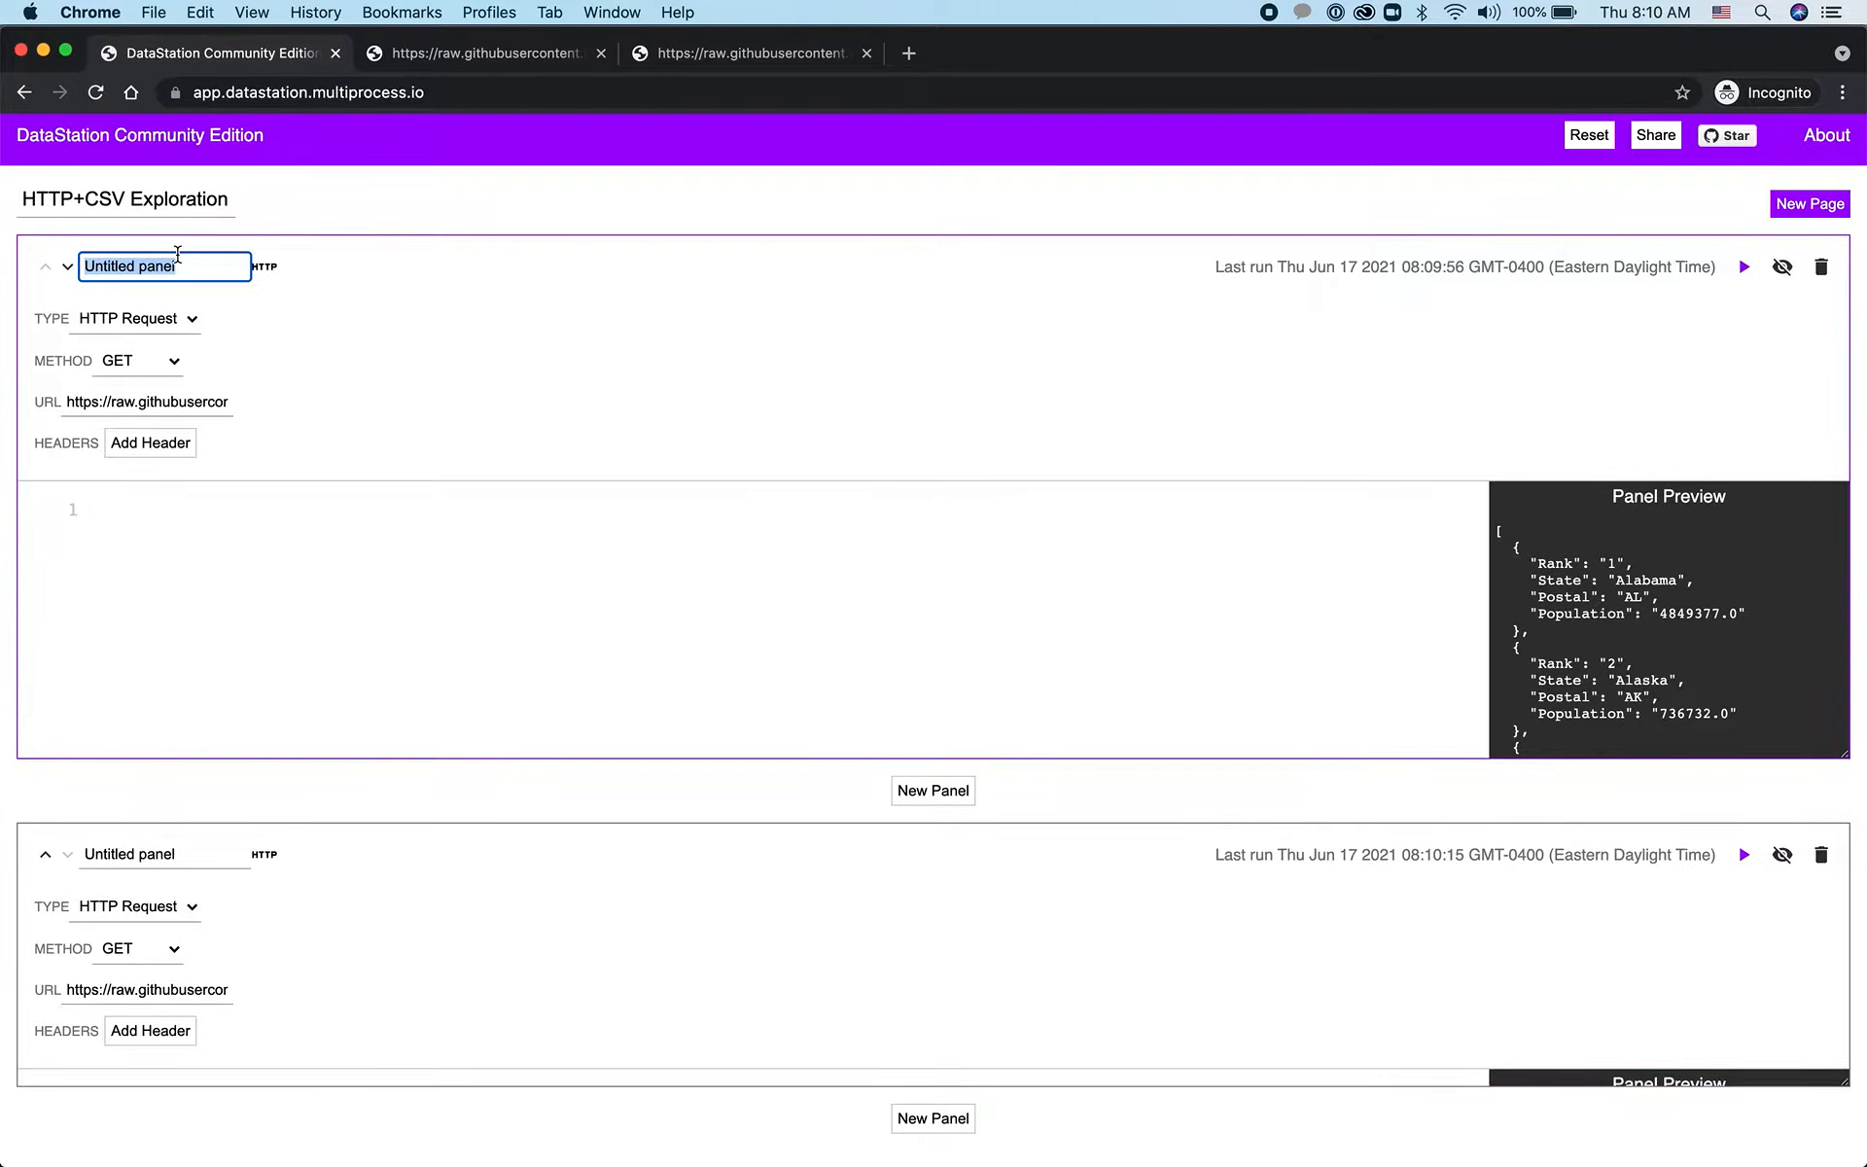
text(Just states)
Rename the second panel to "Cities and states"
click(185, 844)
double_click(185, 844)
key(super+a)
text(Cities and states)
click(430, 912)
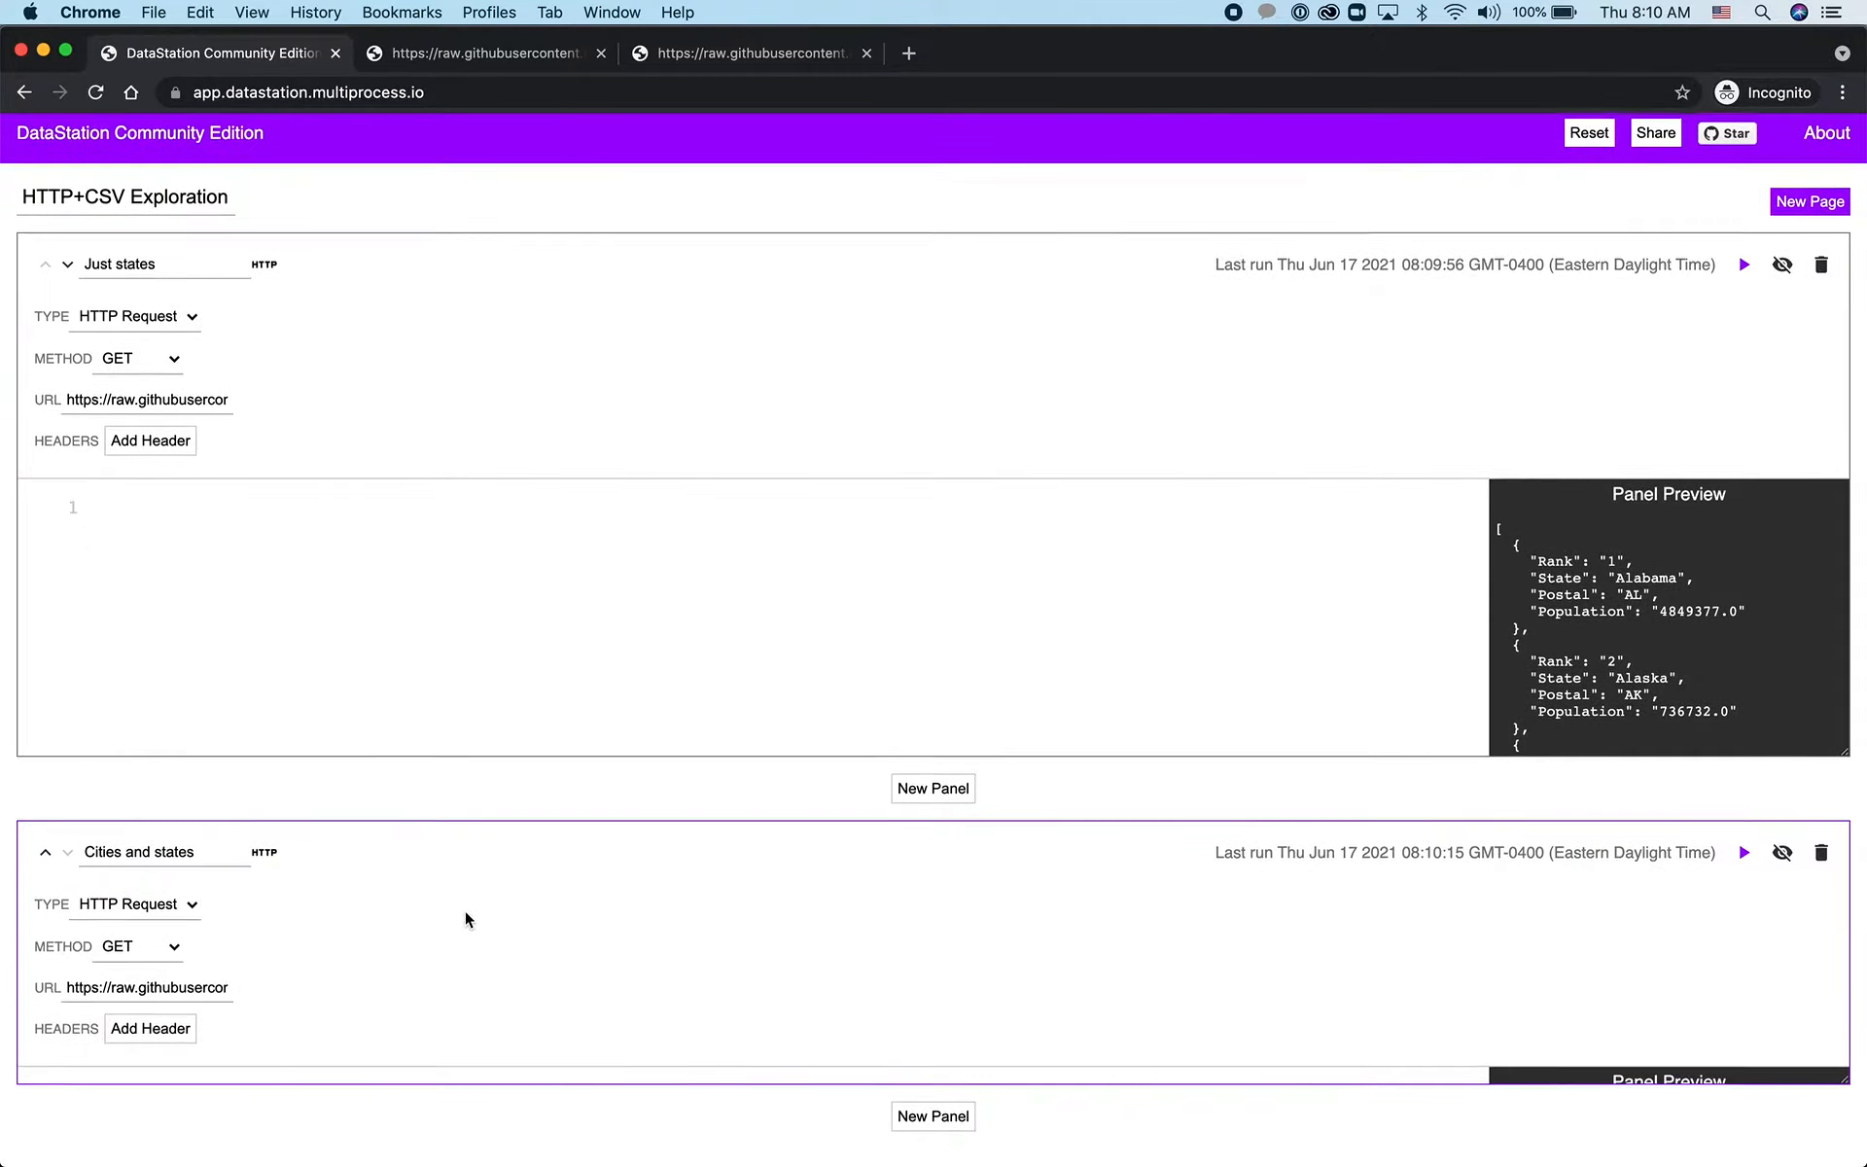
Add a third panel below "Cities and states" and set its type to SQL
click(948, 1119)
scroll(878, 877, down, 3)
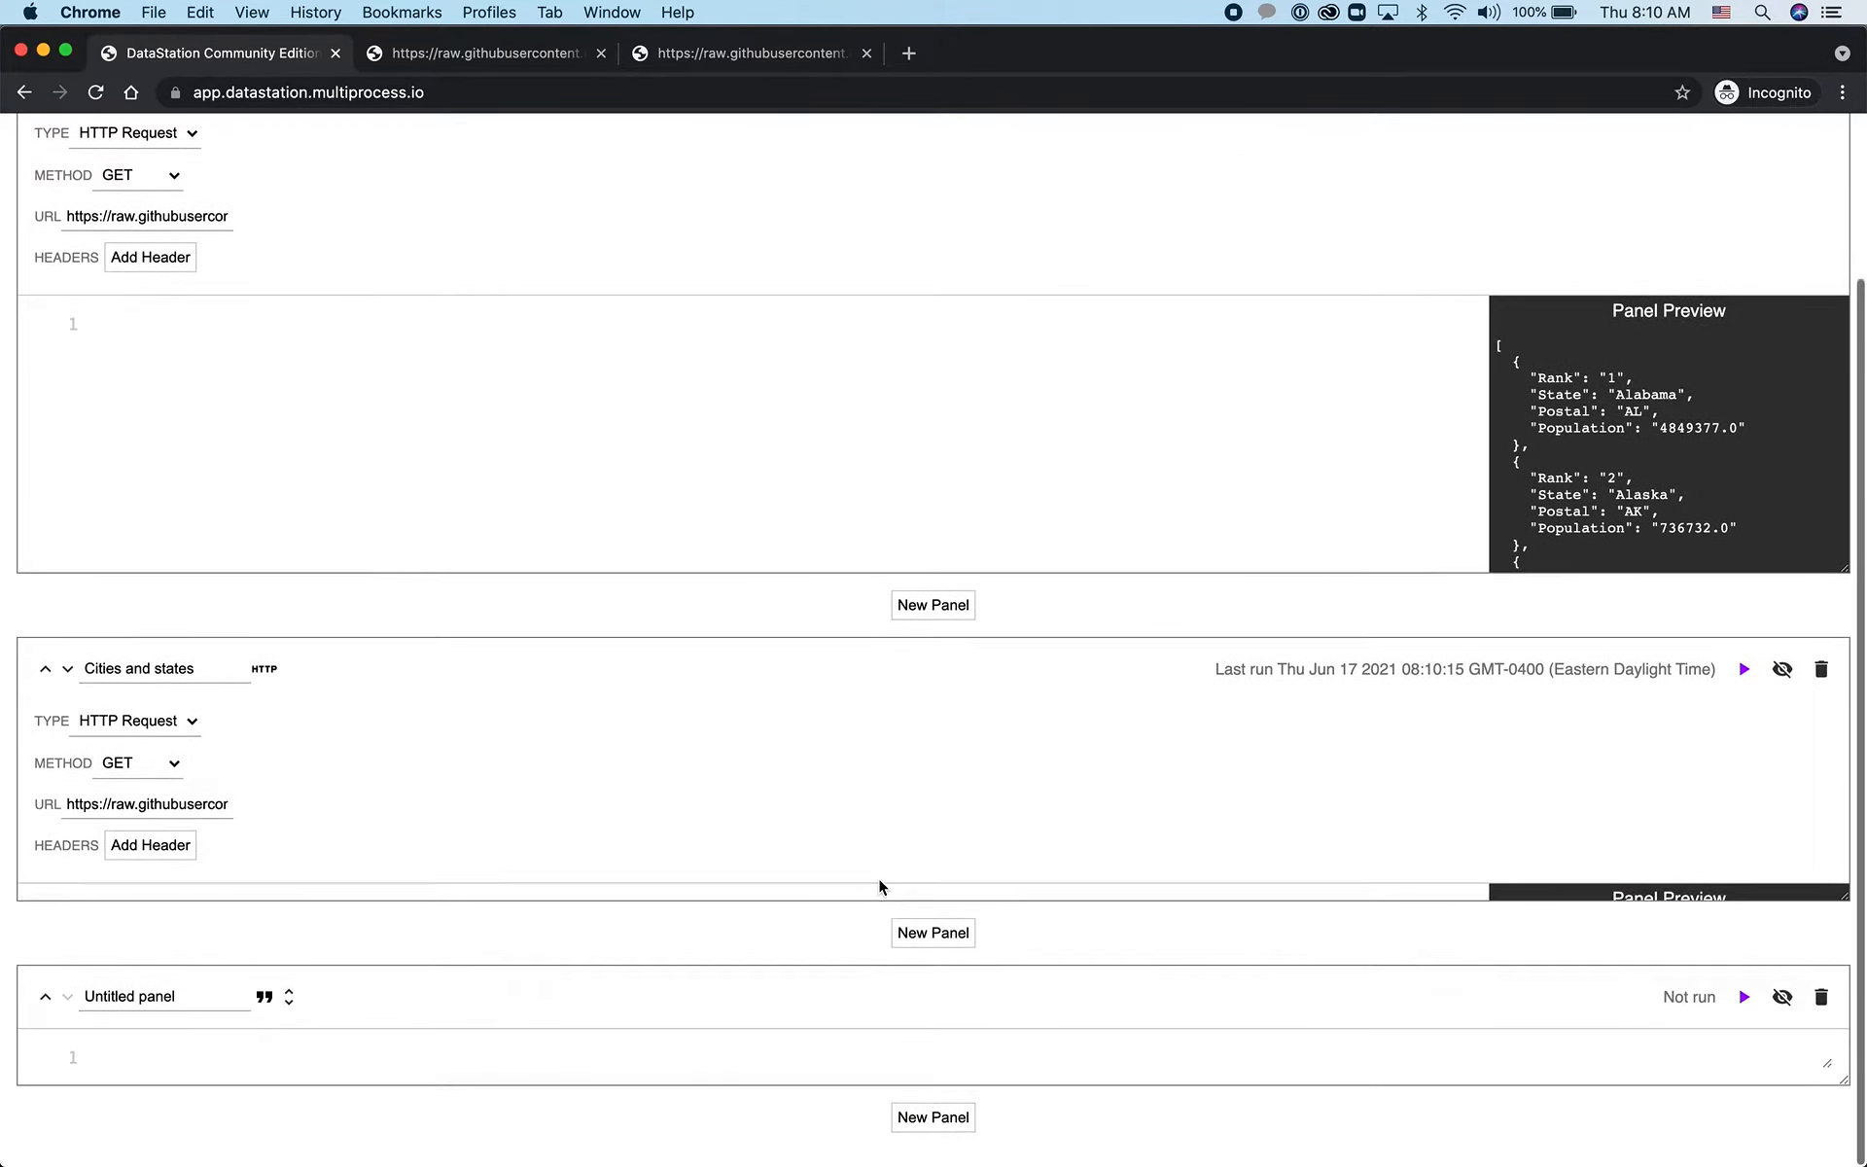
click(289, 999)
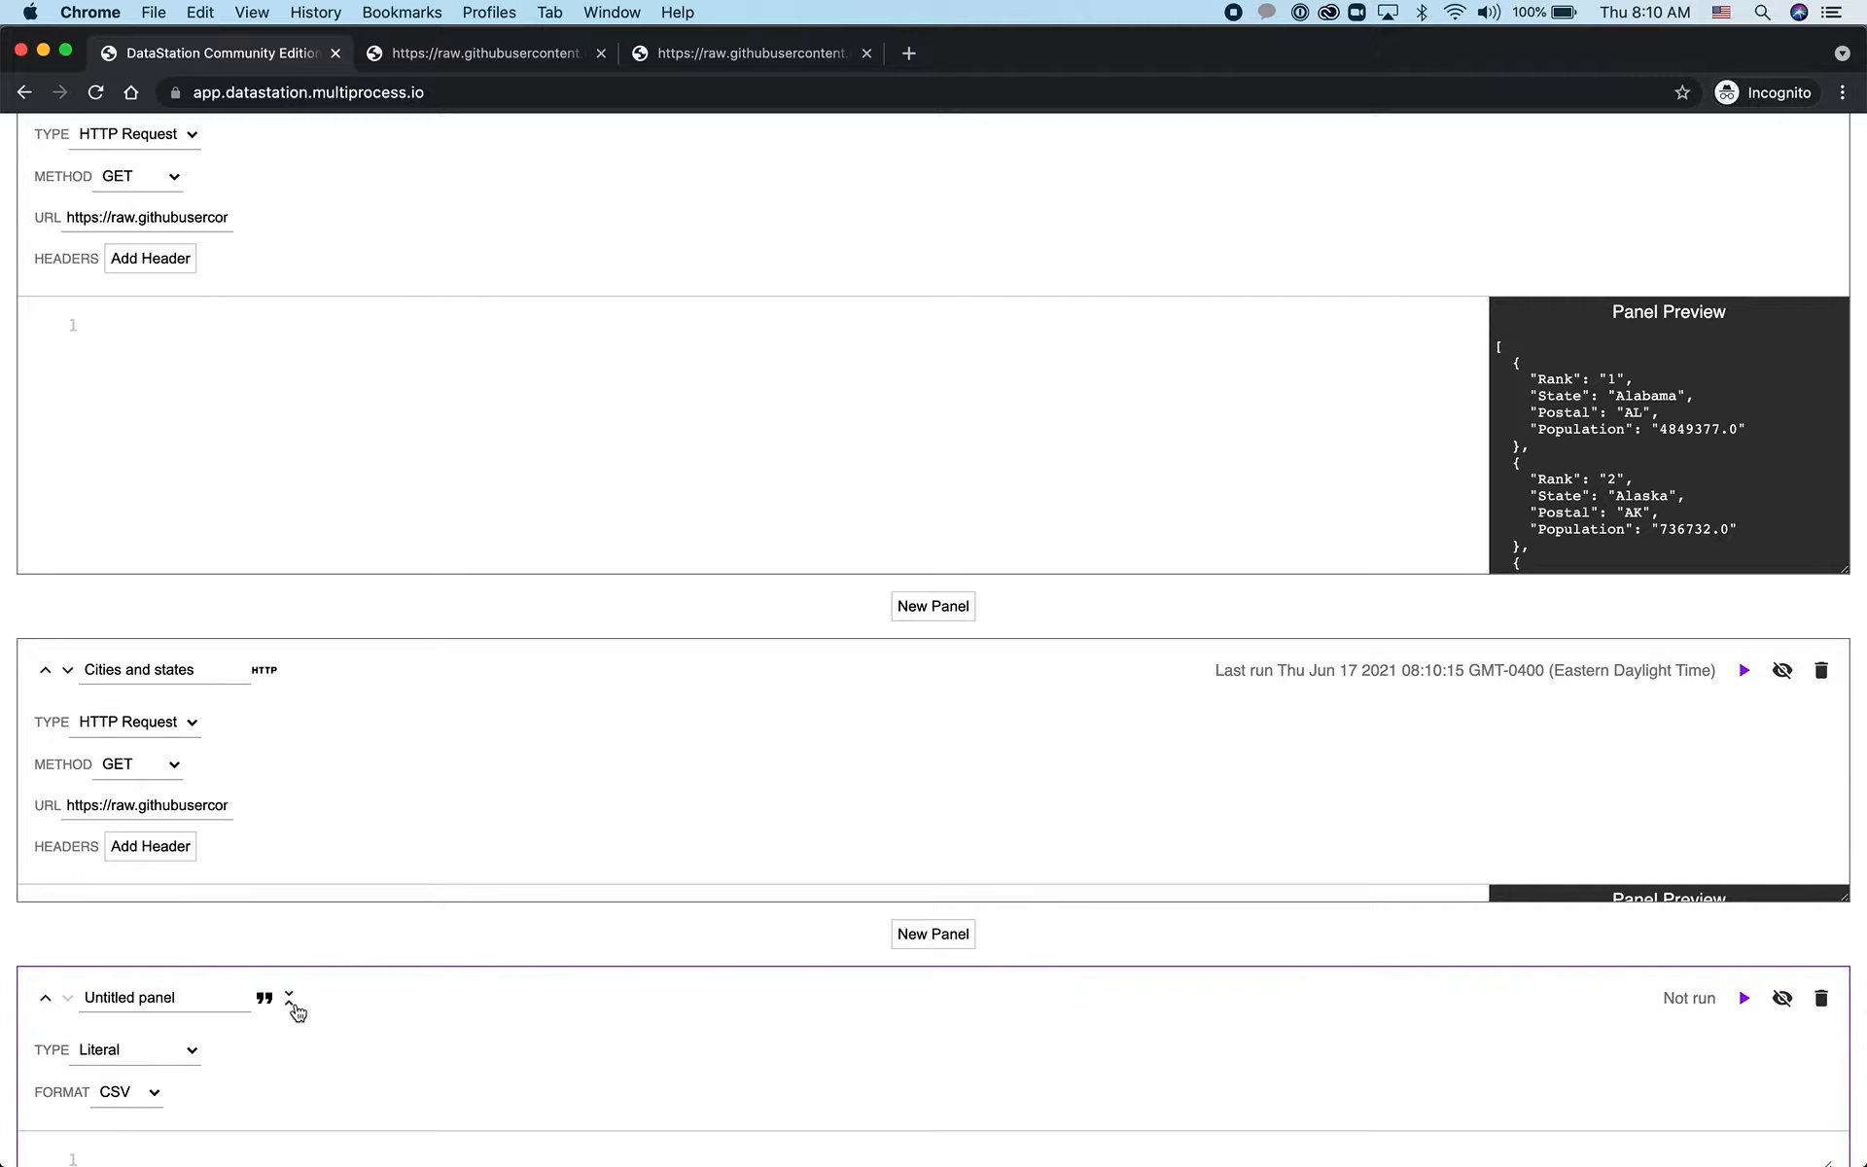
scroll(296, 1002, down, 2)
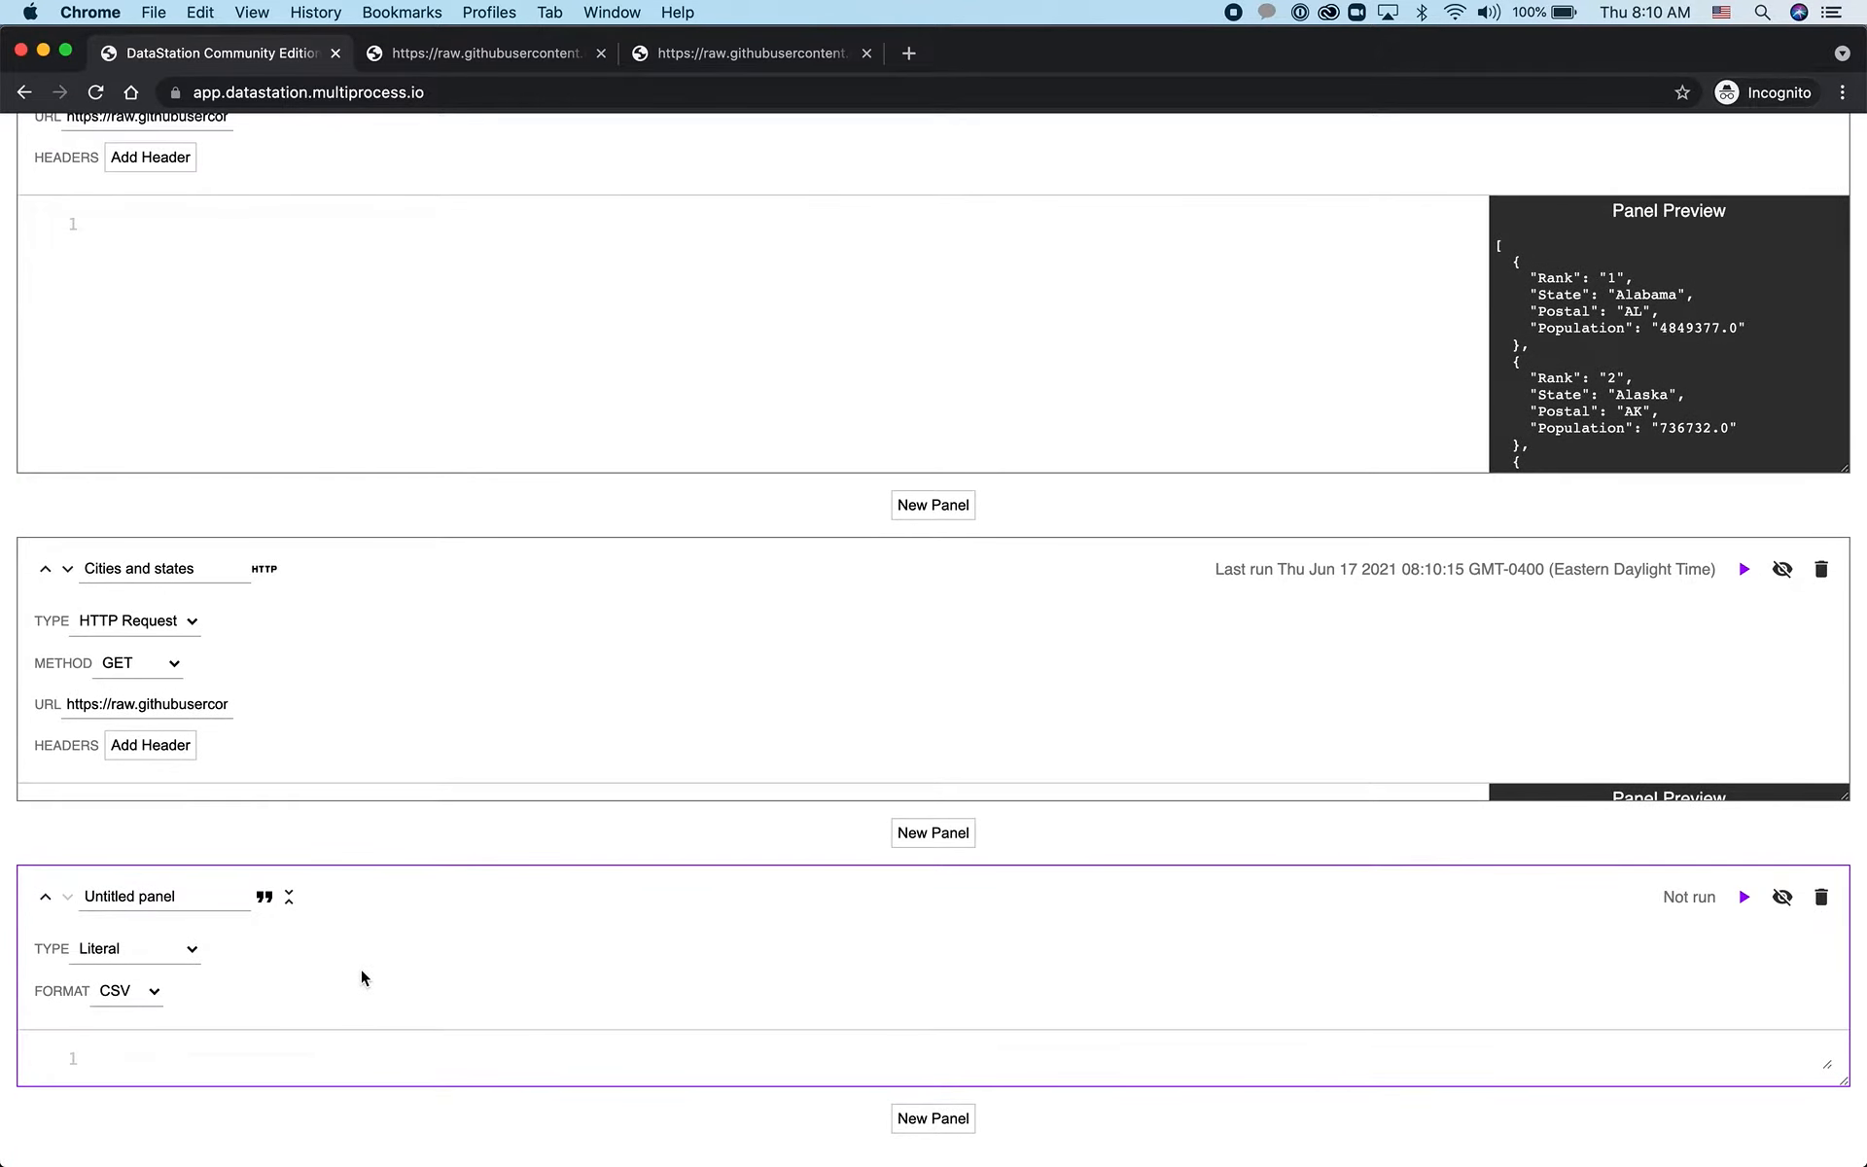
click(190, 949)
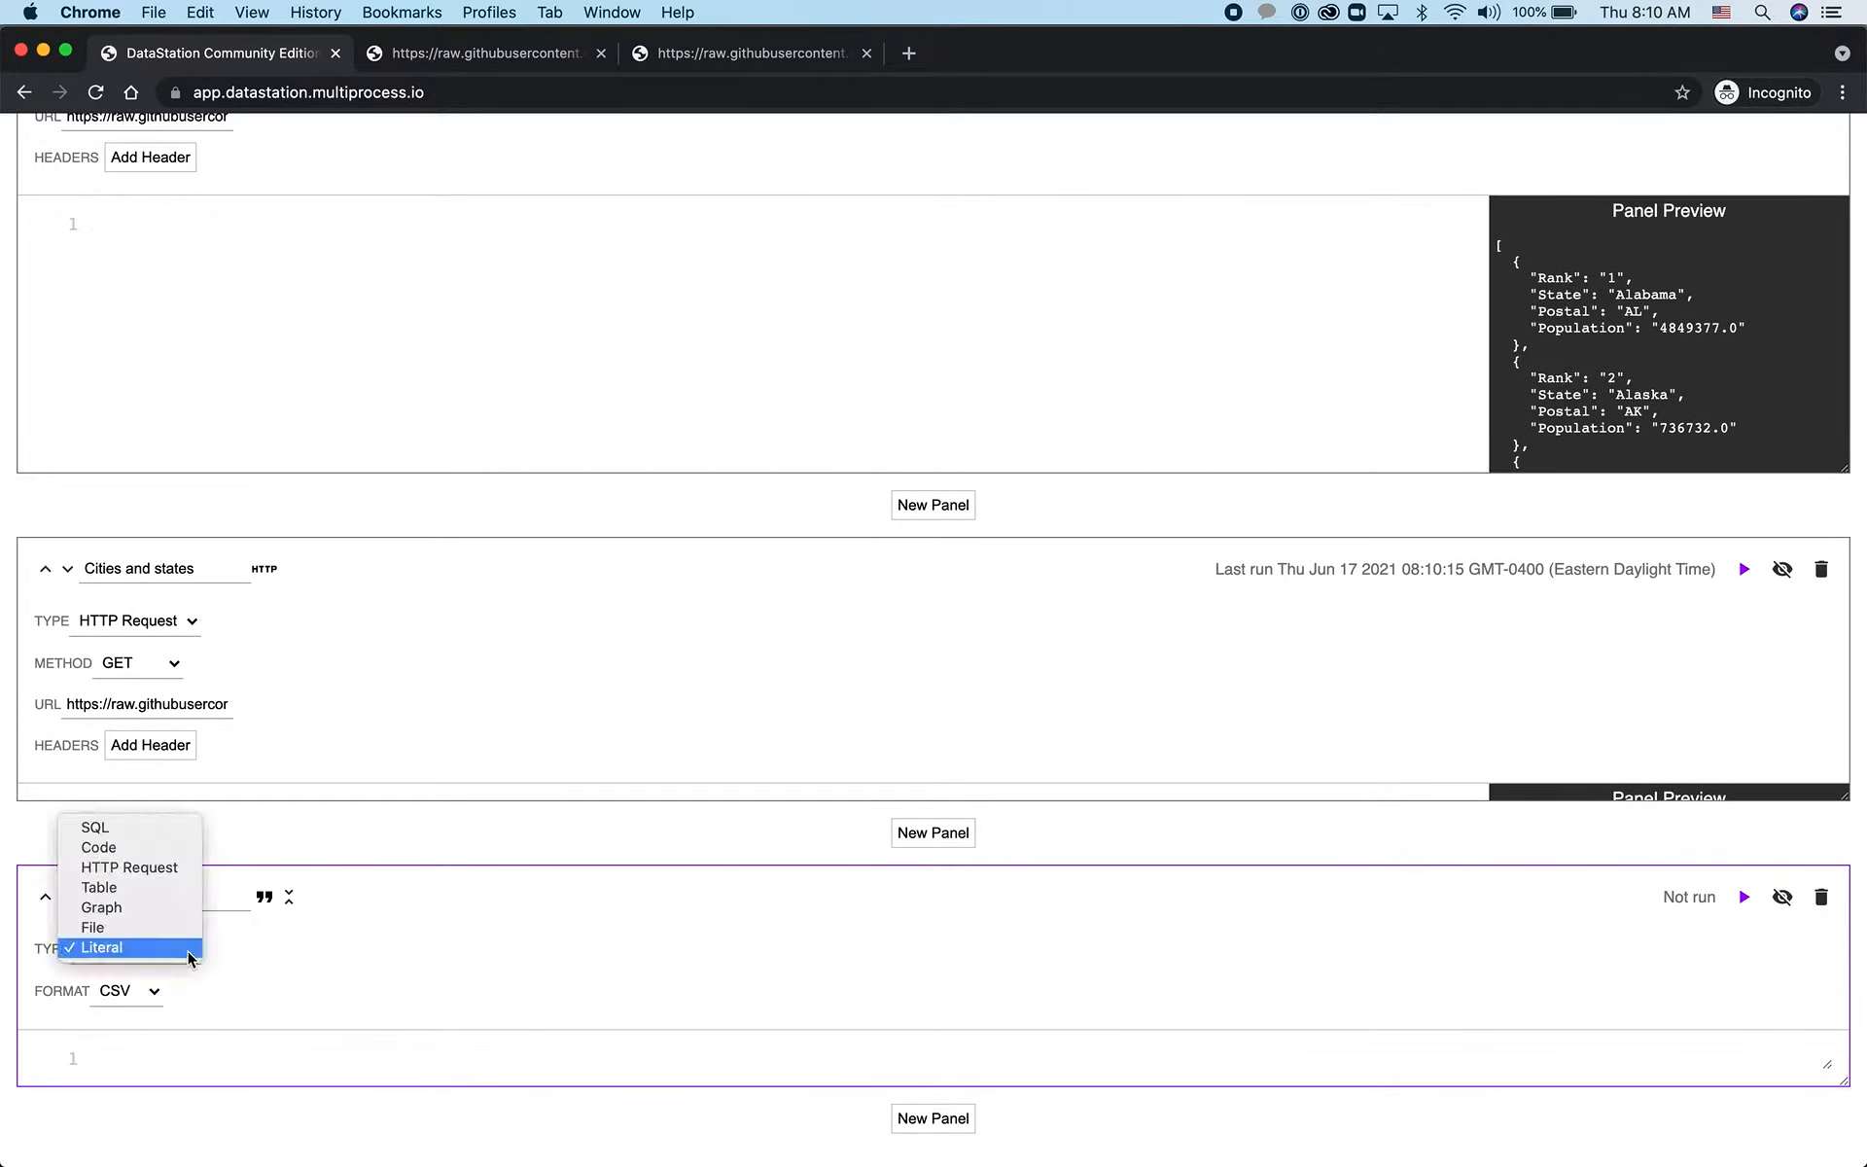
click(150, 826)
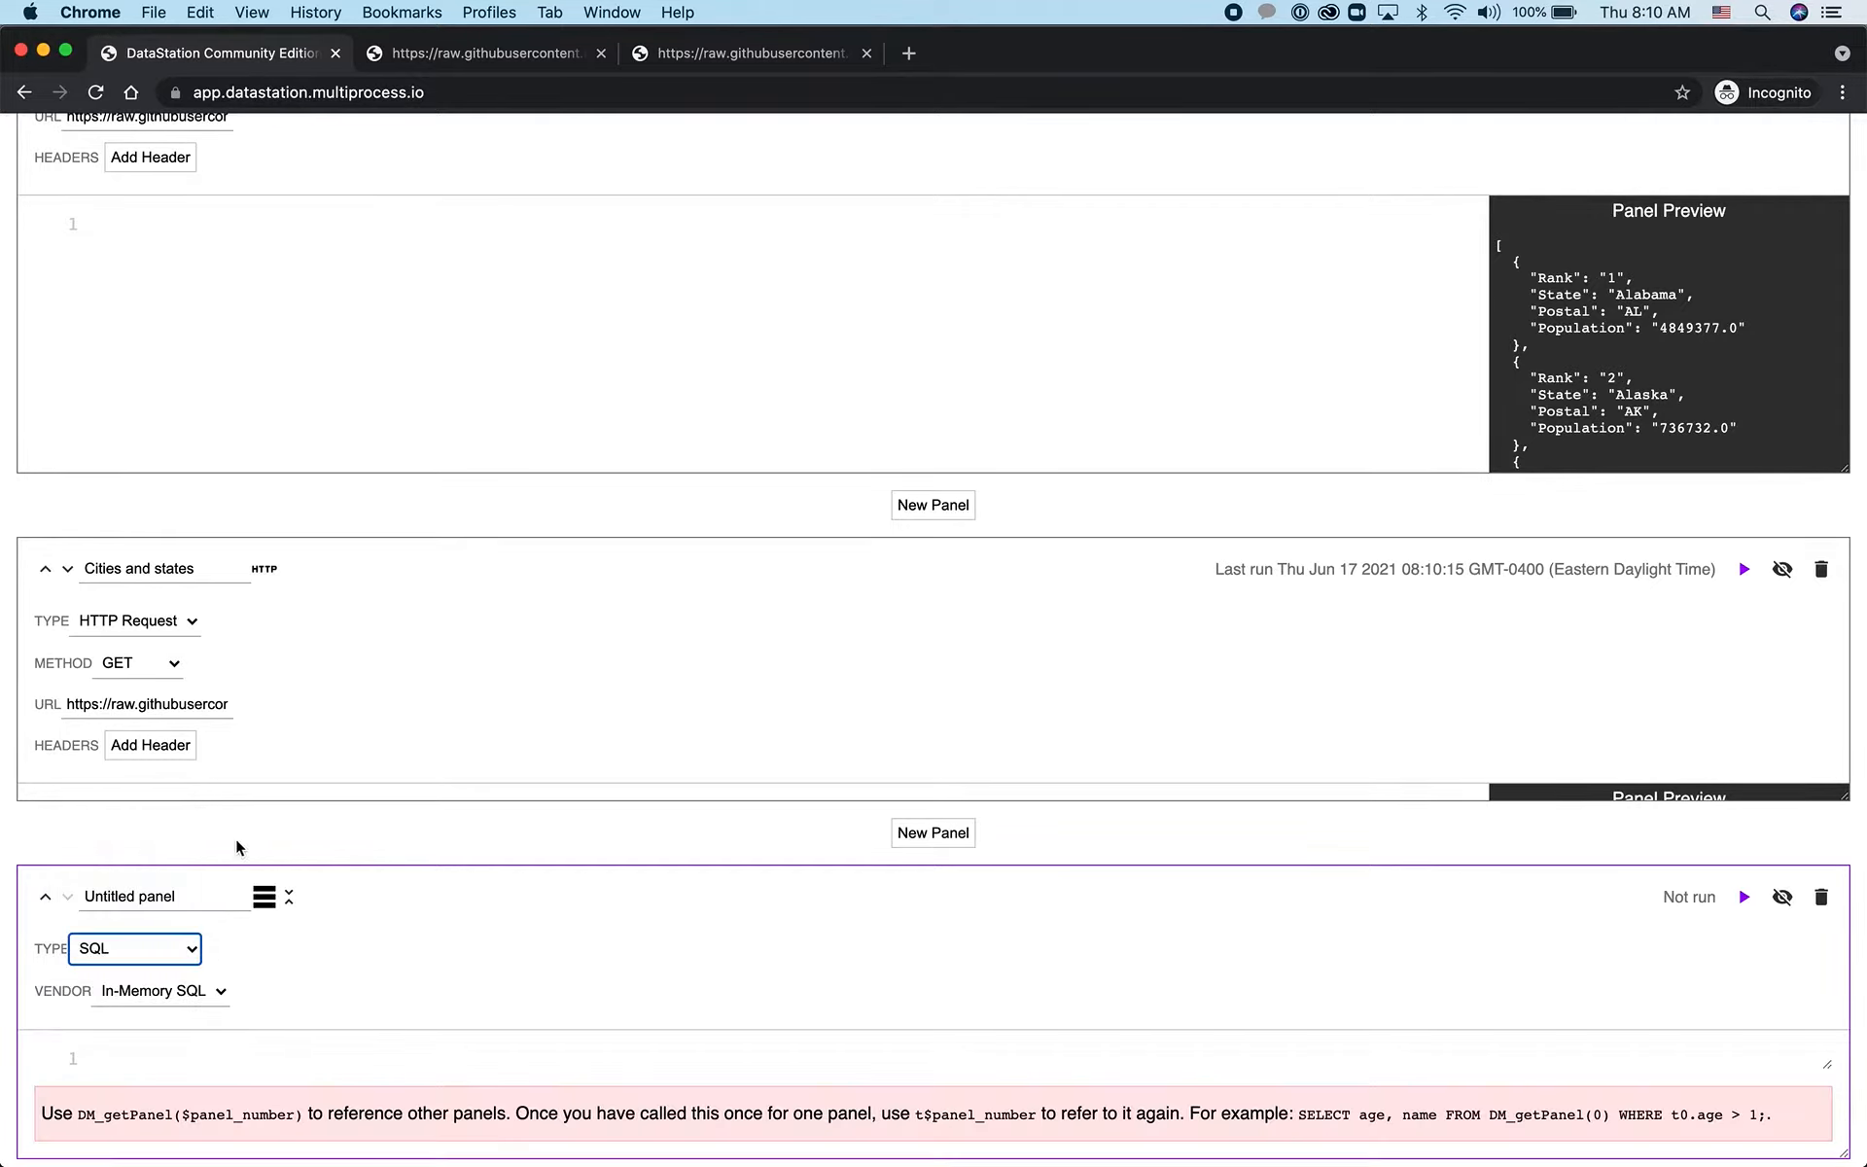
click(483, 930)
Write and run the query "select count(1) from DM_getPanel(1)" in the new SQL panel
scroll(483, 930, down, 1)
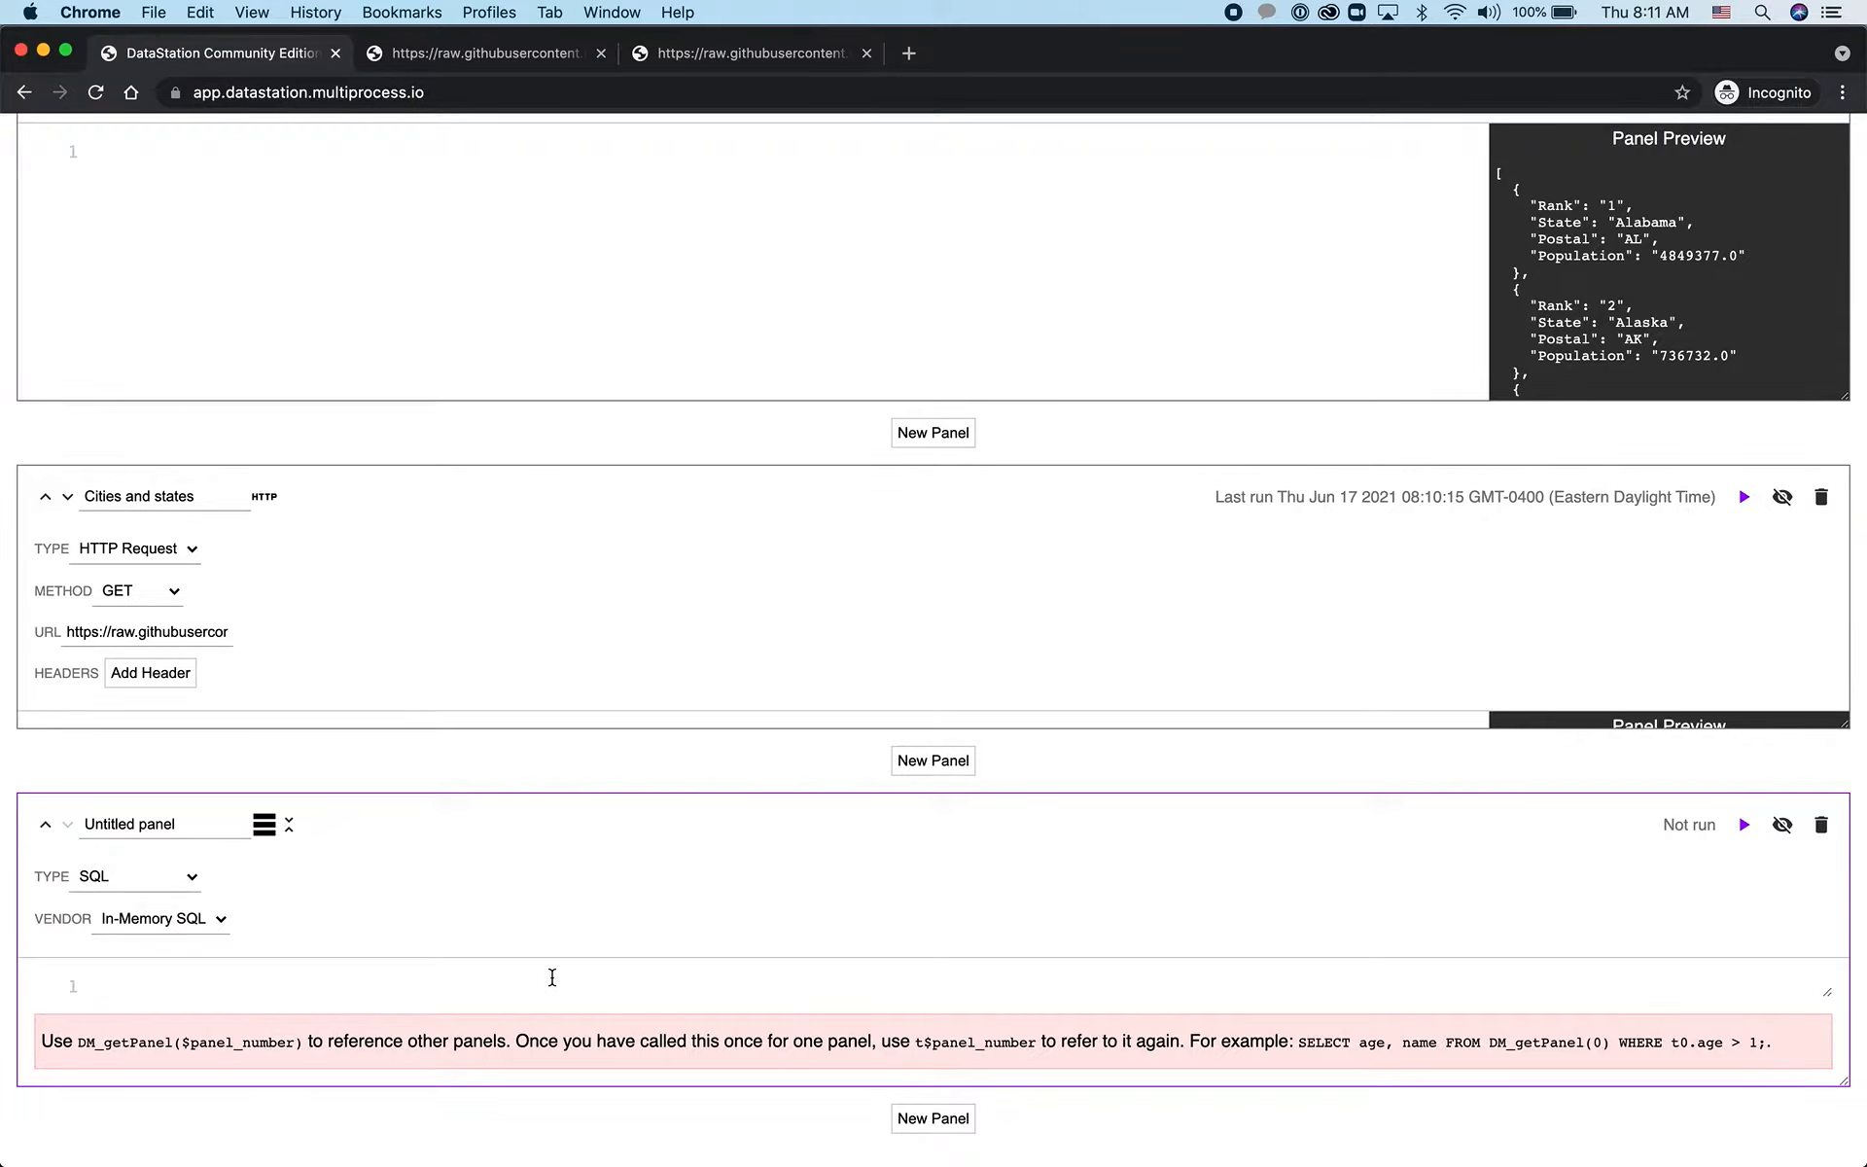
text(select count(1) from DM_ge)
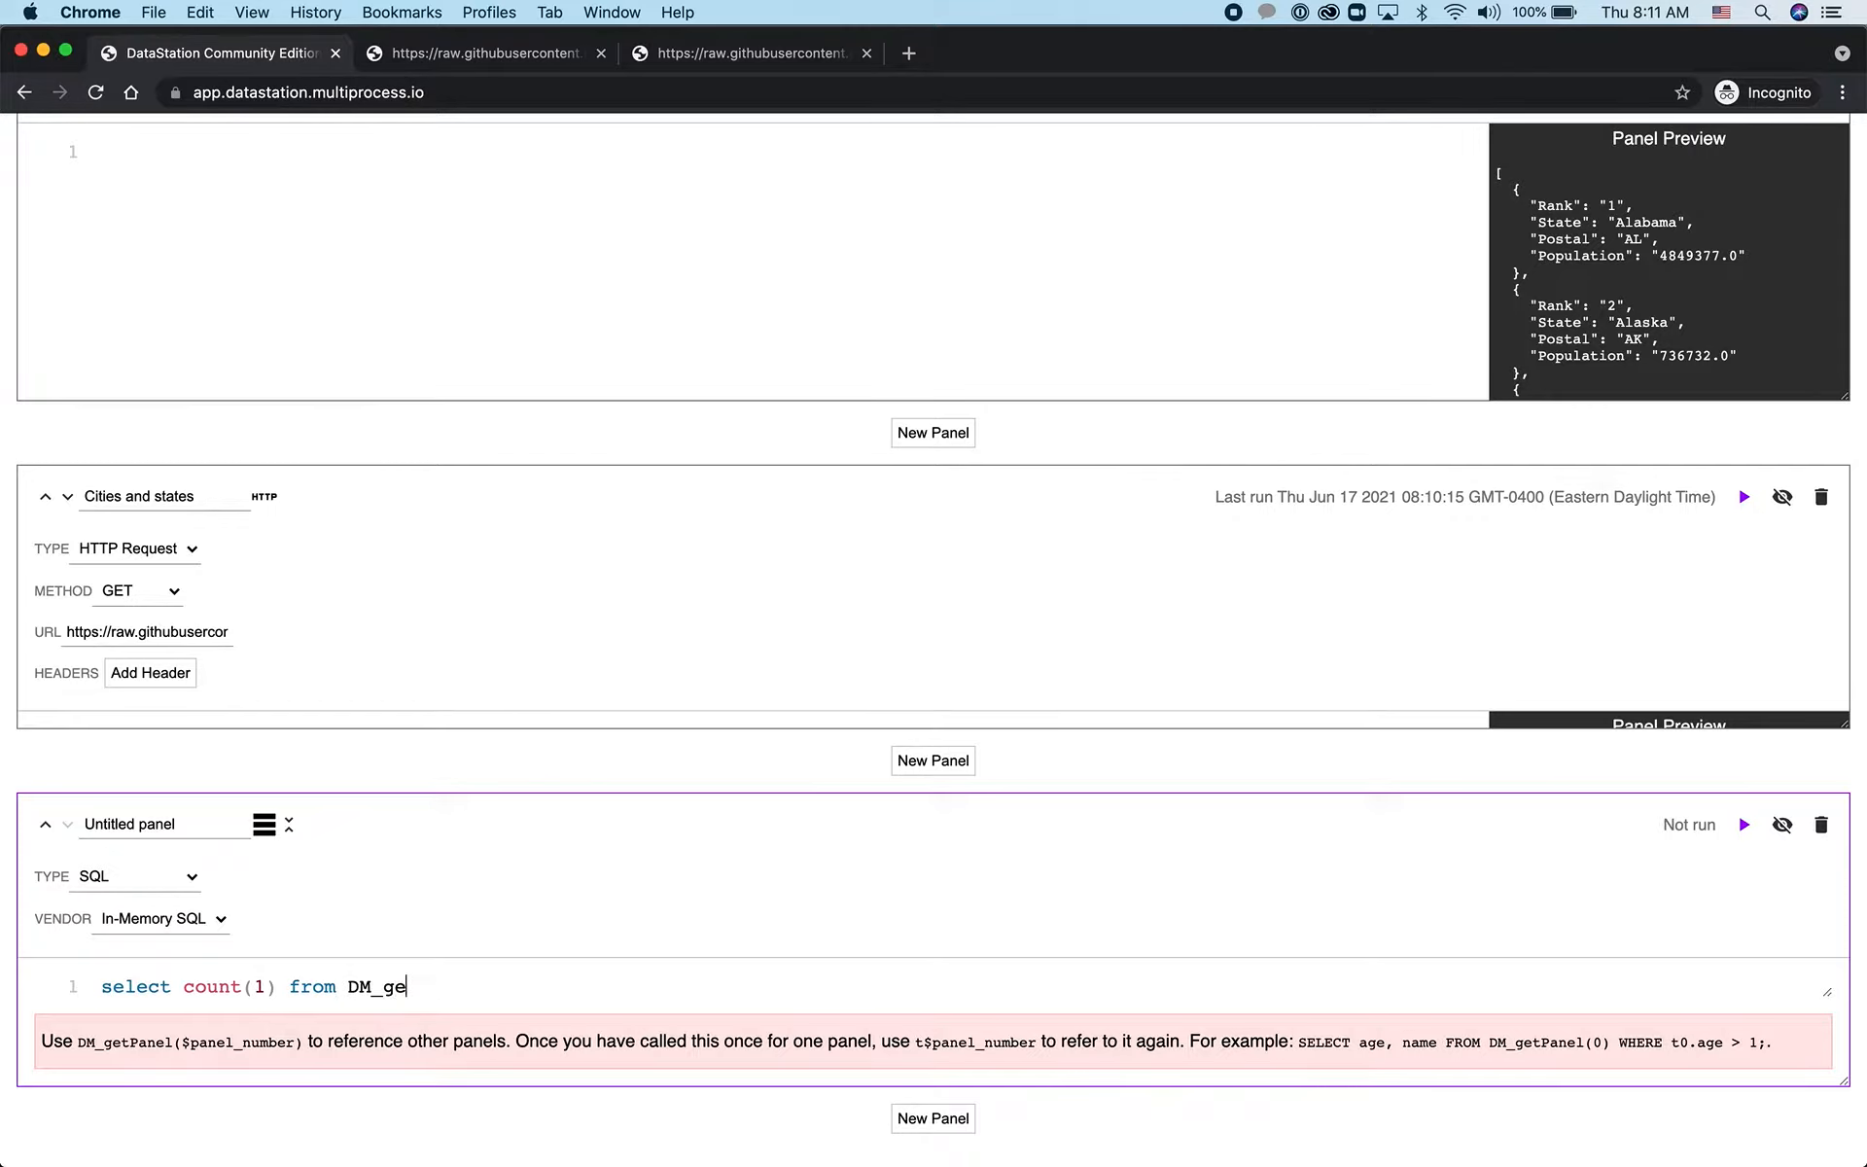
text(tPanel(1))
key(ctrl+Return)
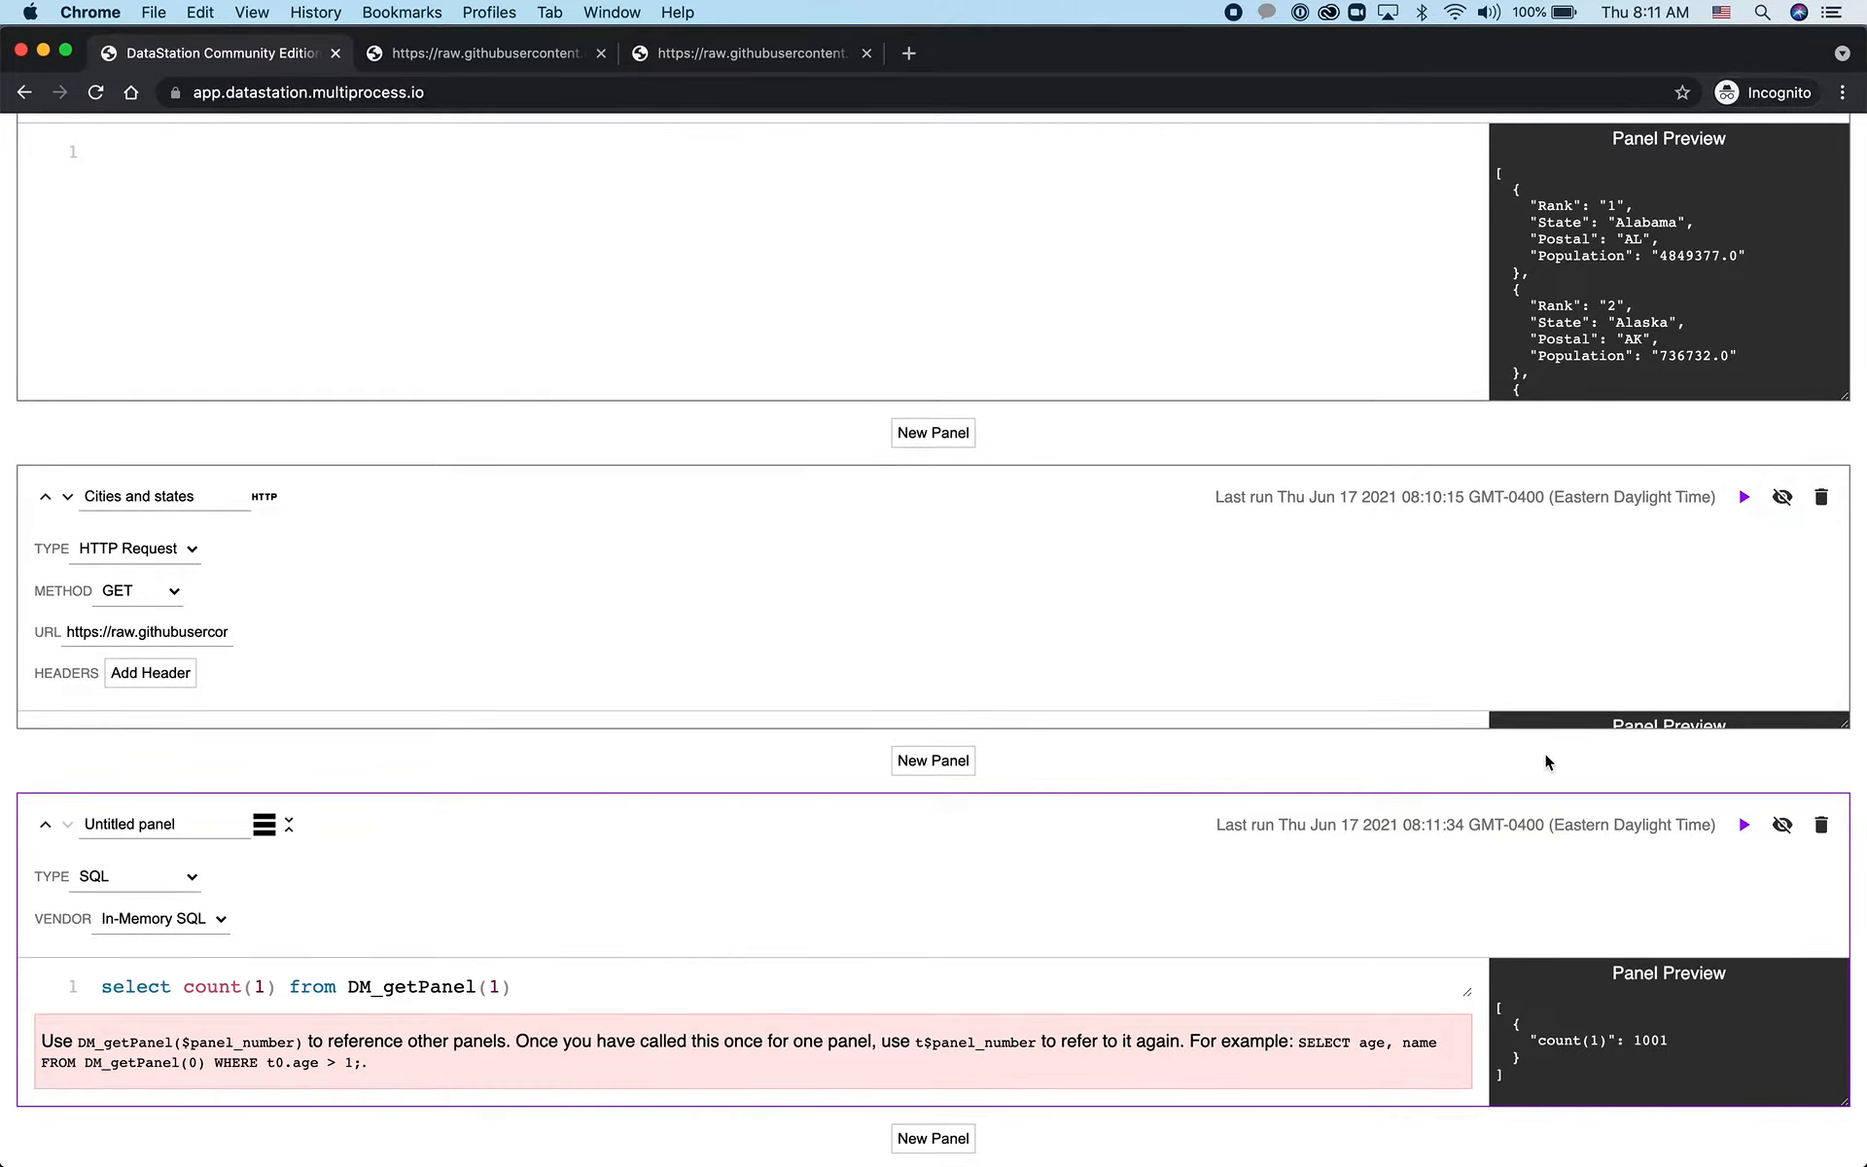
Change the query's selected columns to "t1.State, count(1)"
click(618, 996)
key(Left)
key(Left)
key(Left)
key(Left)
key(Left)
key(Left)
key(Left)
key(Left)
key(Right)
key(shift+Left)
key(shift+Left)
key(shift+Left)
key(shift+Left)
key(shift+Left)
key(shift+Left)
key(shift+Left)
key(shift+Left)
key(BackSpace)
text(t1.State, count(1))
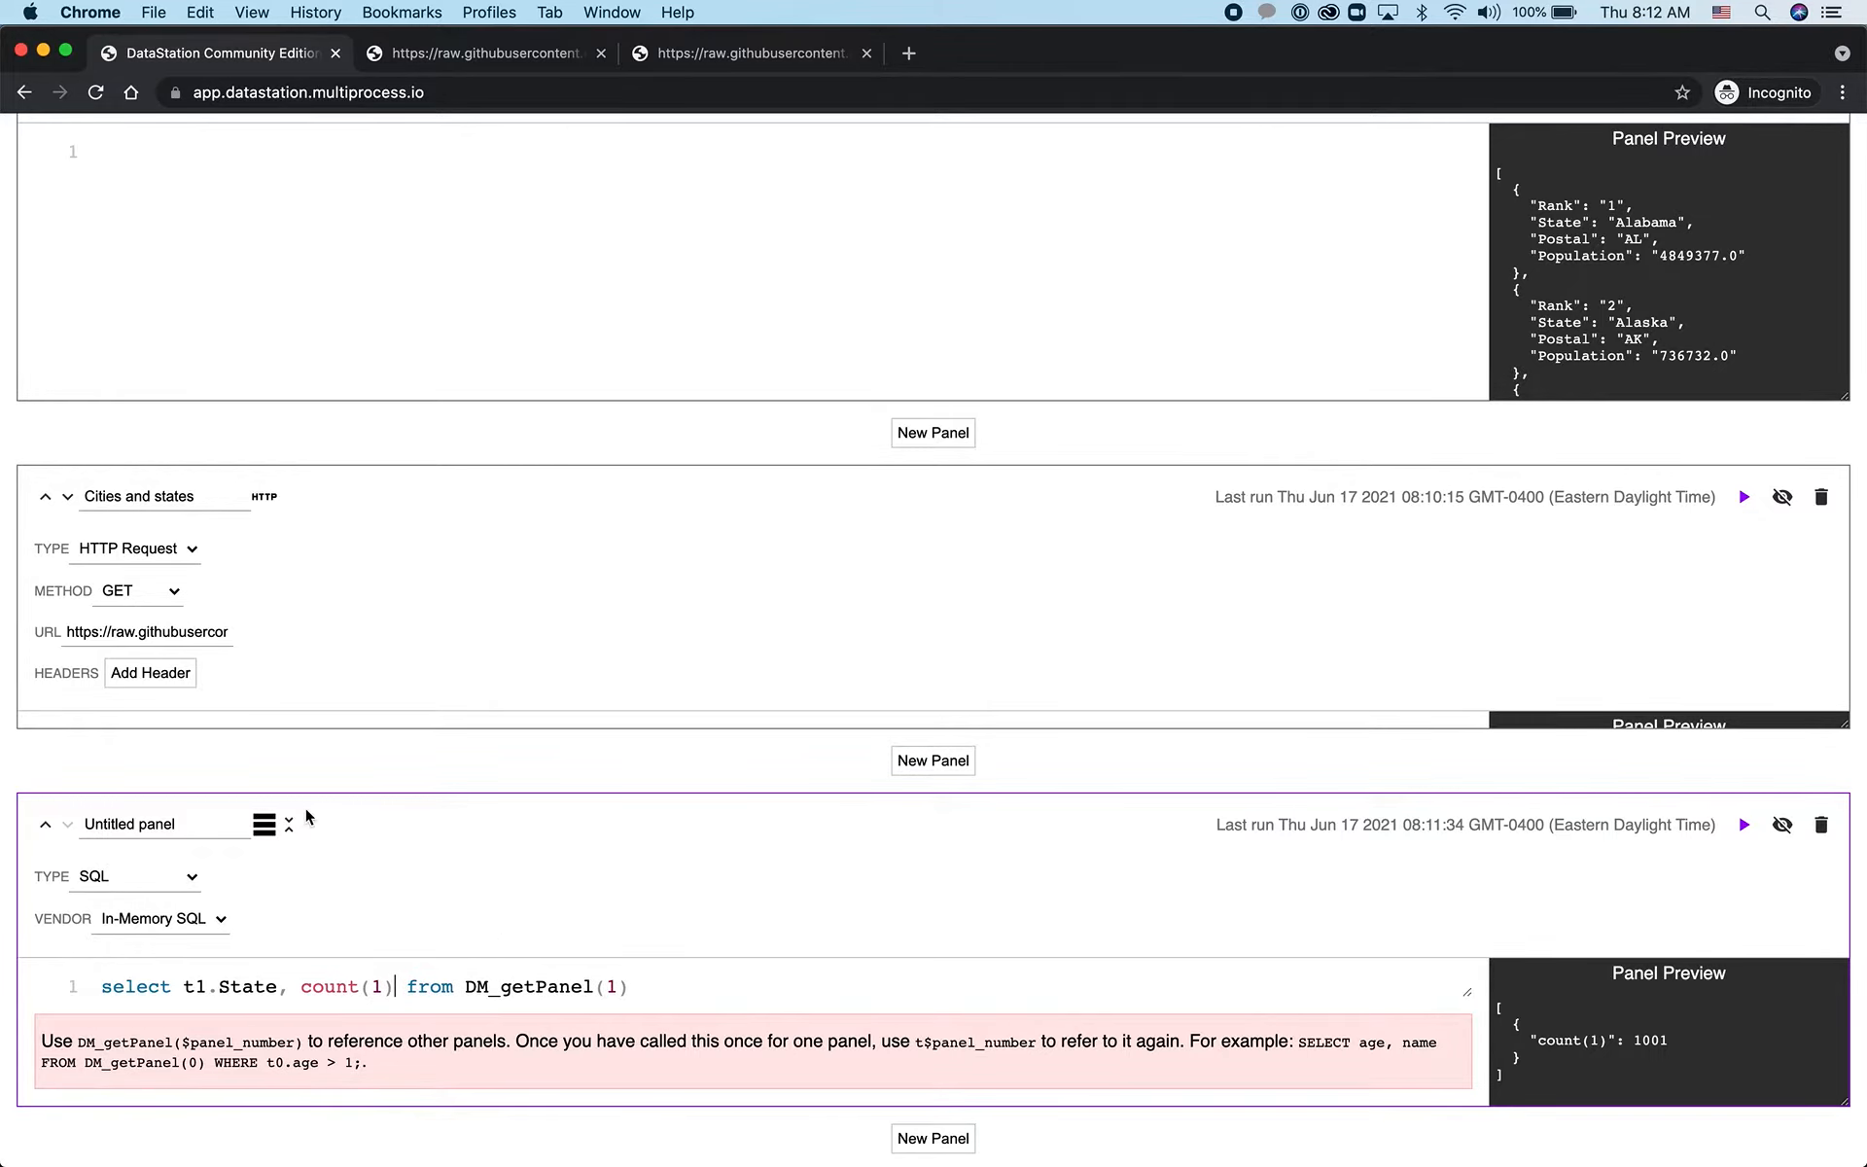
Rename the SQL panel to "States ranked by number of big cities with postal"
triple_click(187, 829)
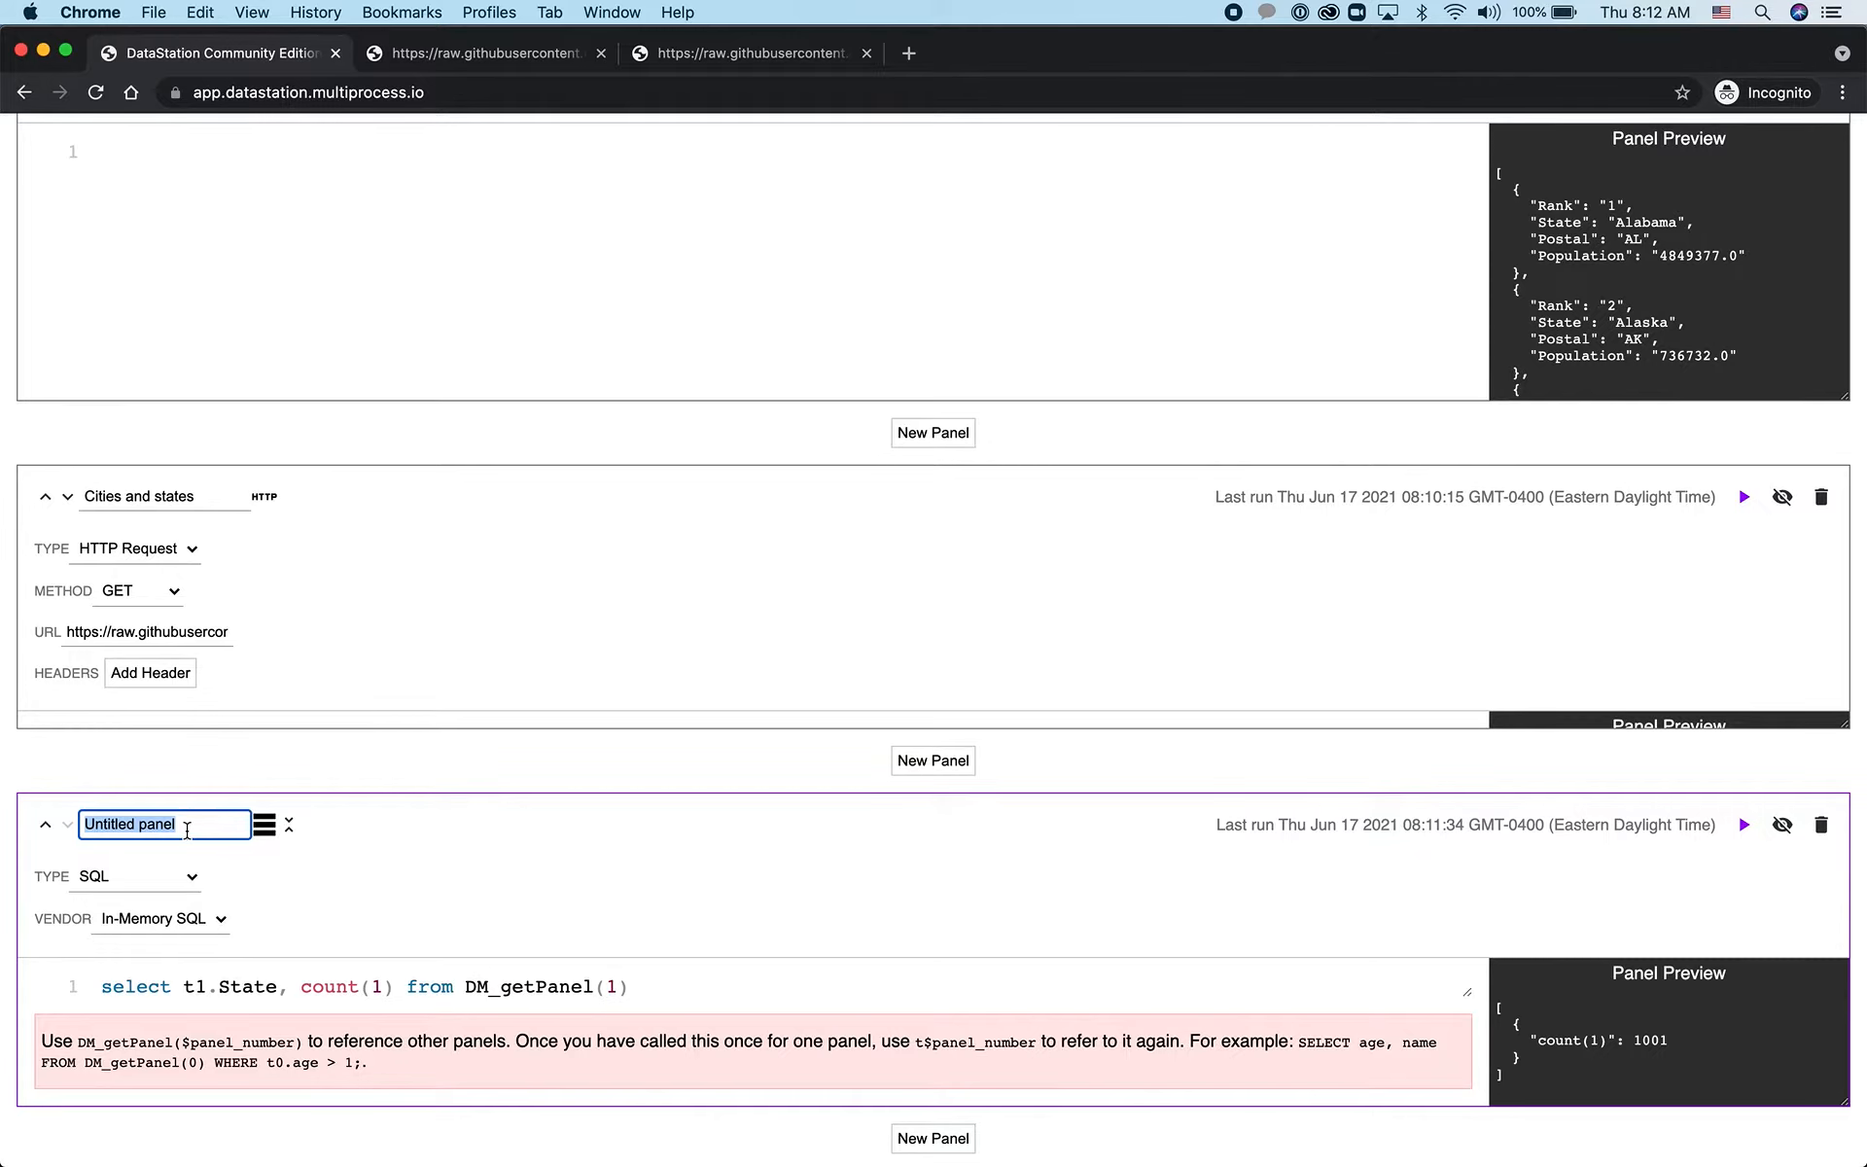
text(States ranked by)
text( number of cities)
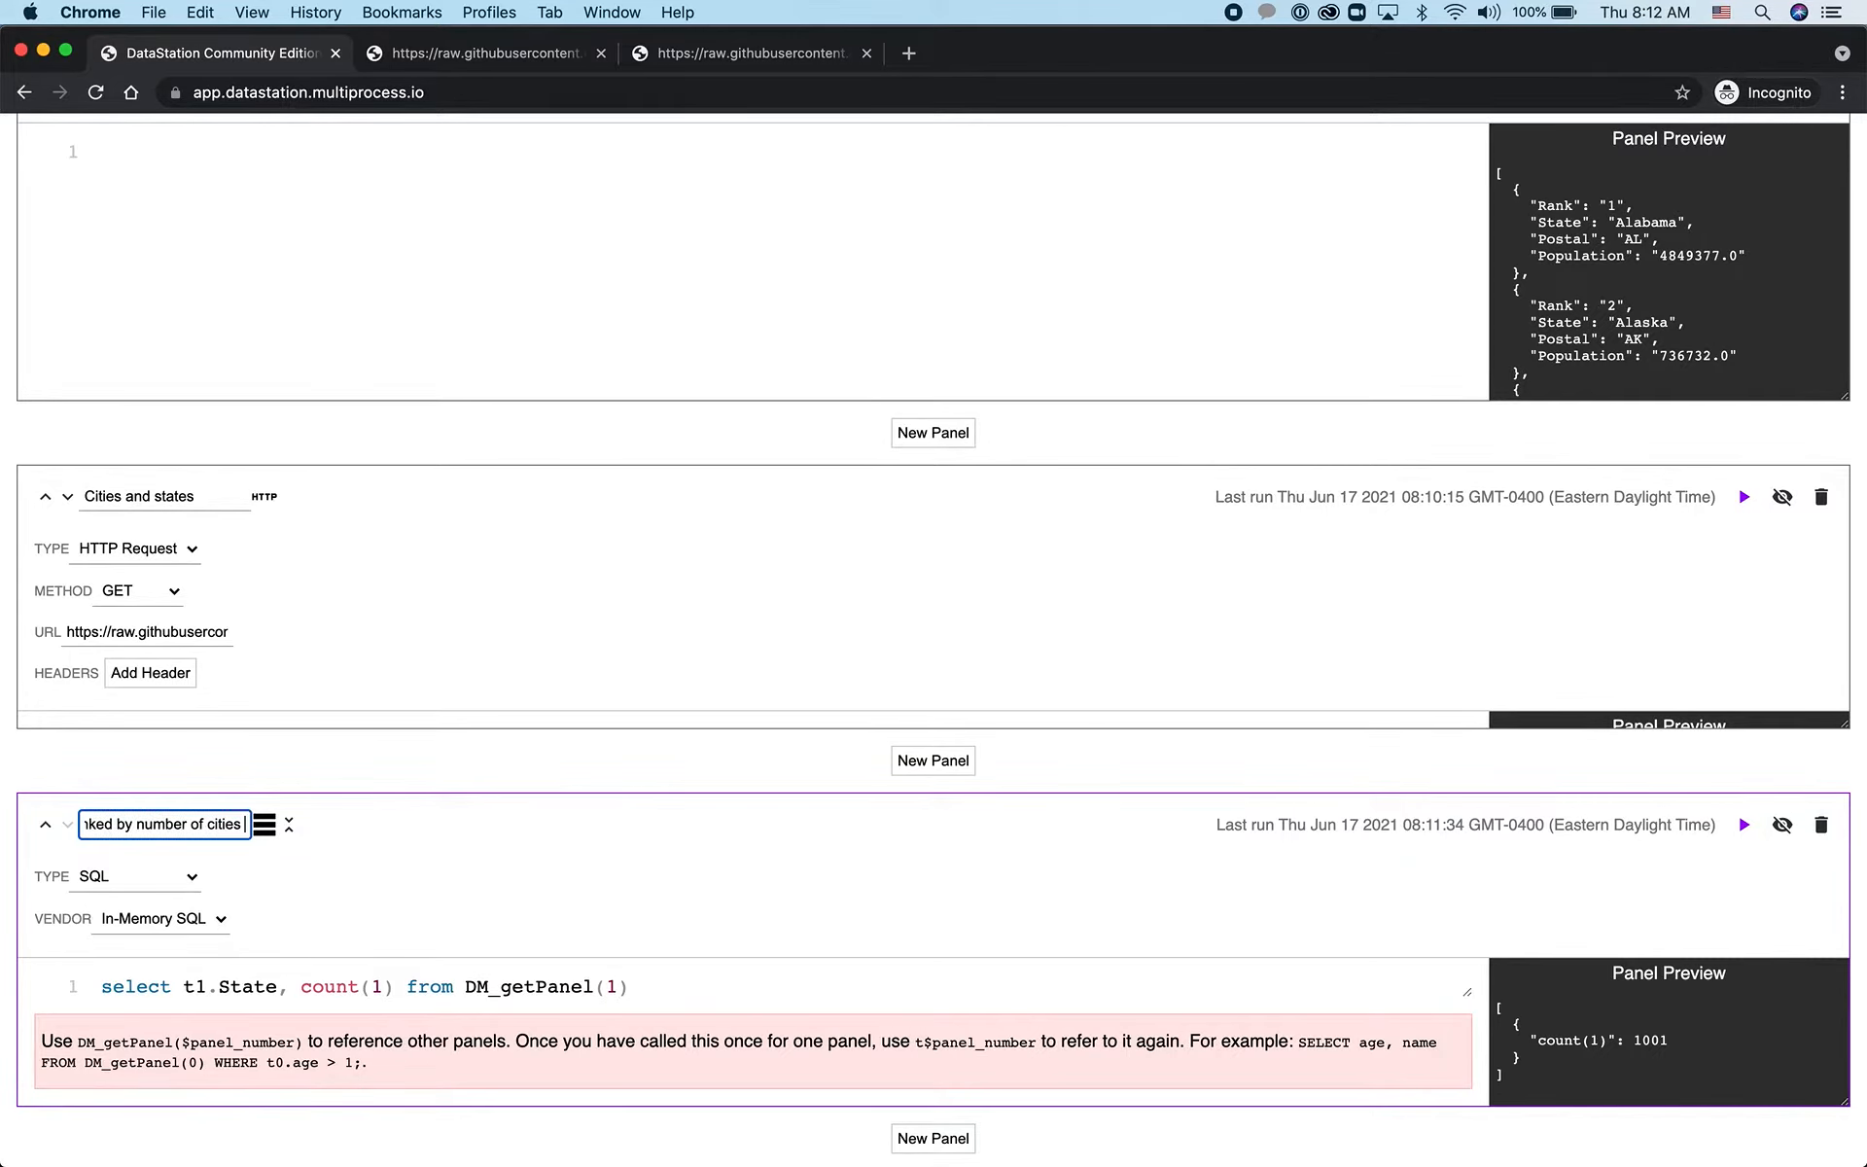
key(alt+shift+Left)
text(big citie with)
key(BackSpace)
key(BackSpace)
text(s with postal)
Alias count(1) as Count and add t0.Postal to the selected columns
click(395, 985)
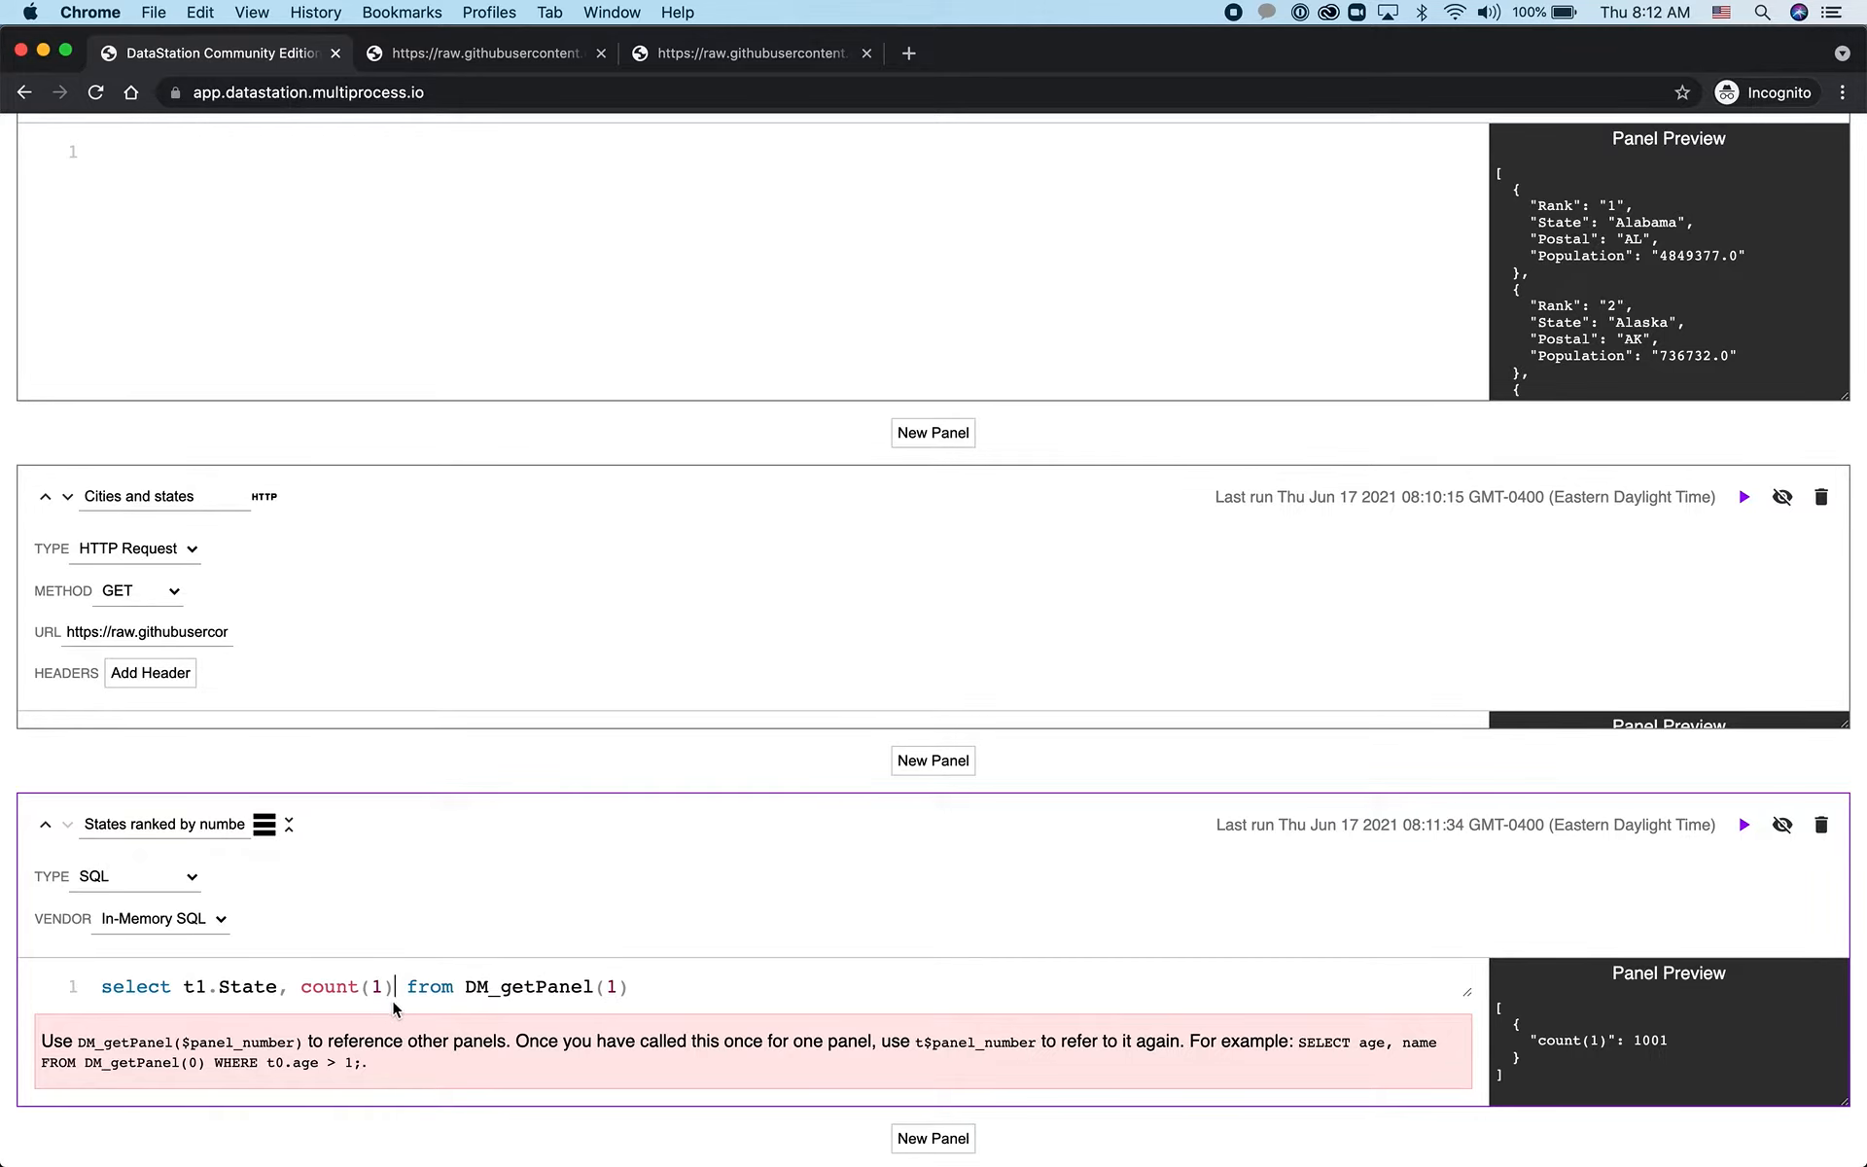
text(as Count,  )
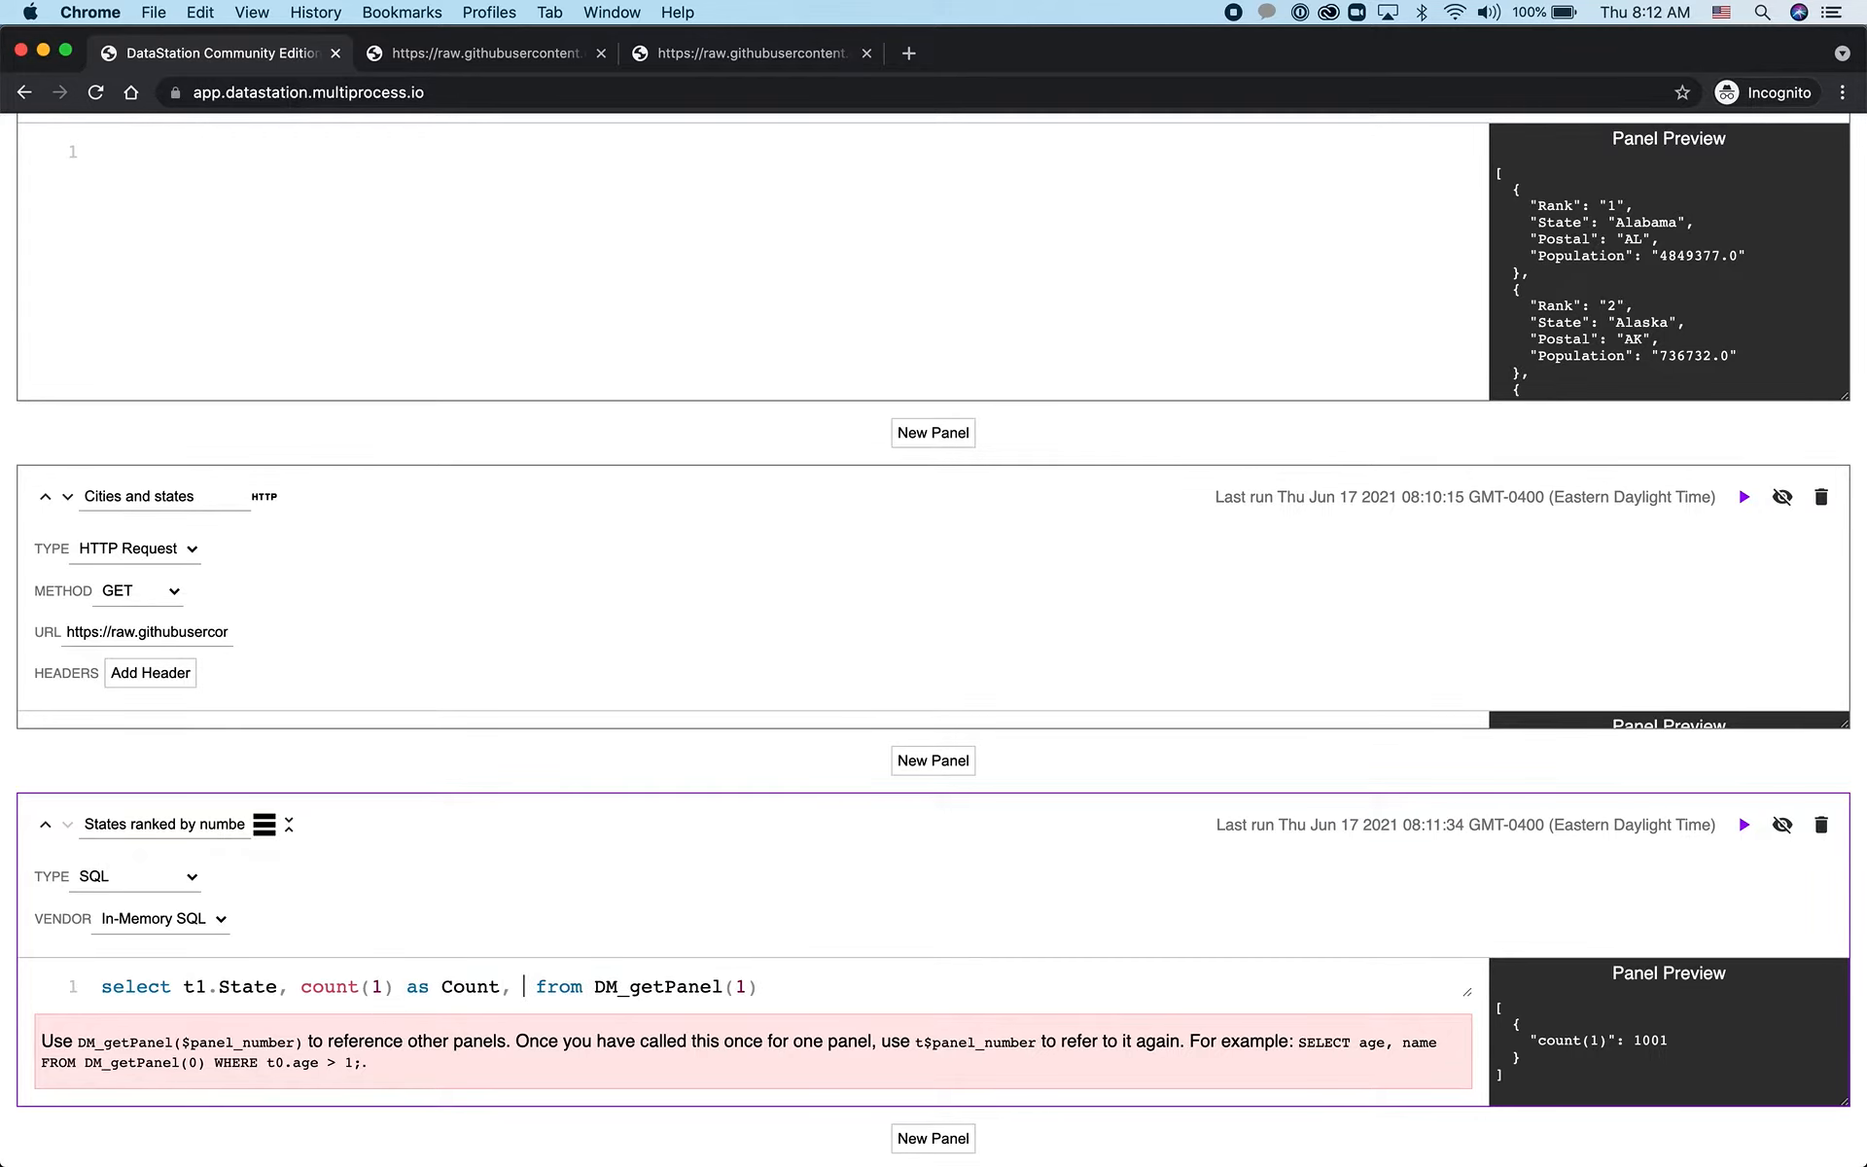
text(t0.)
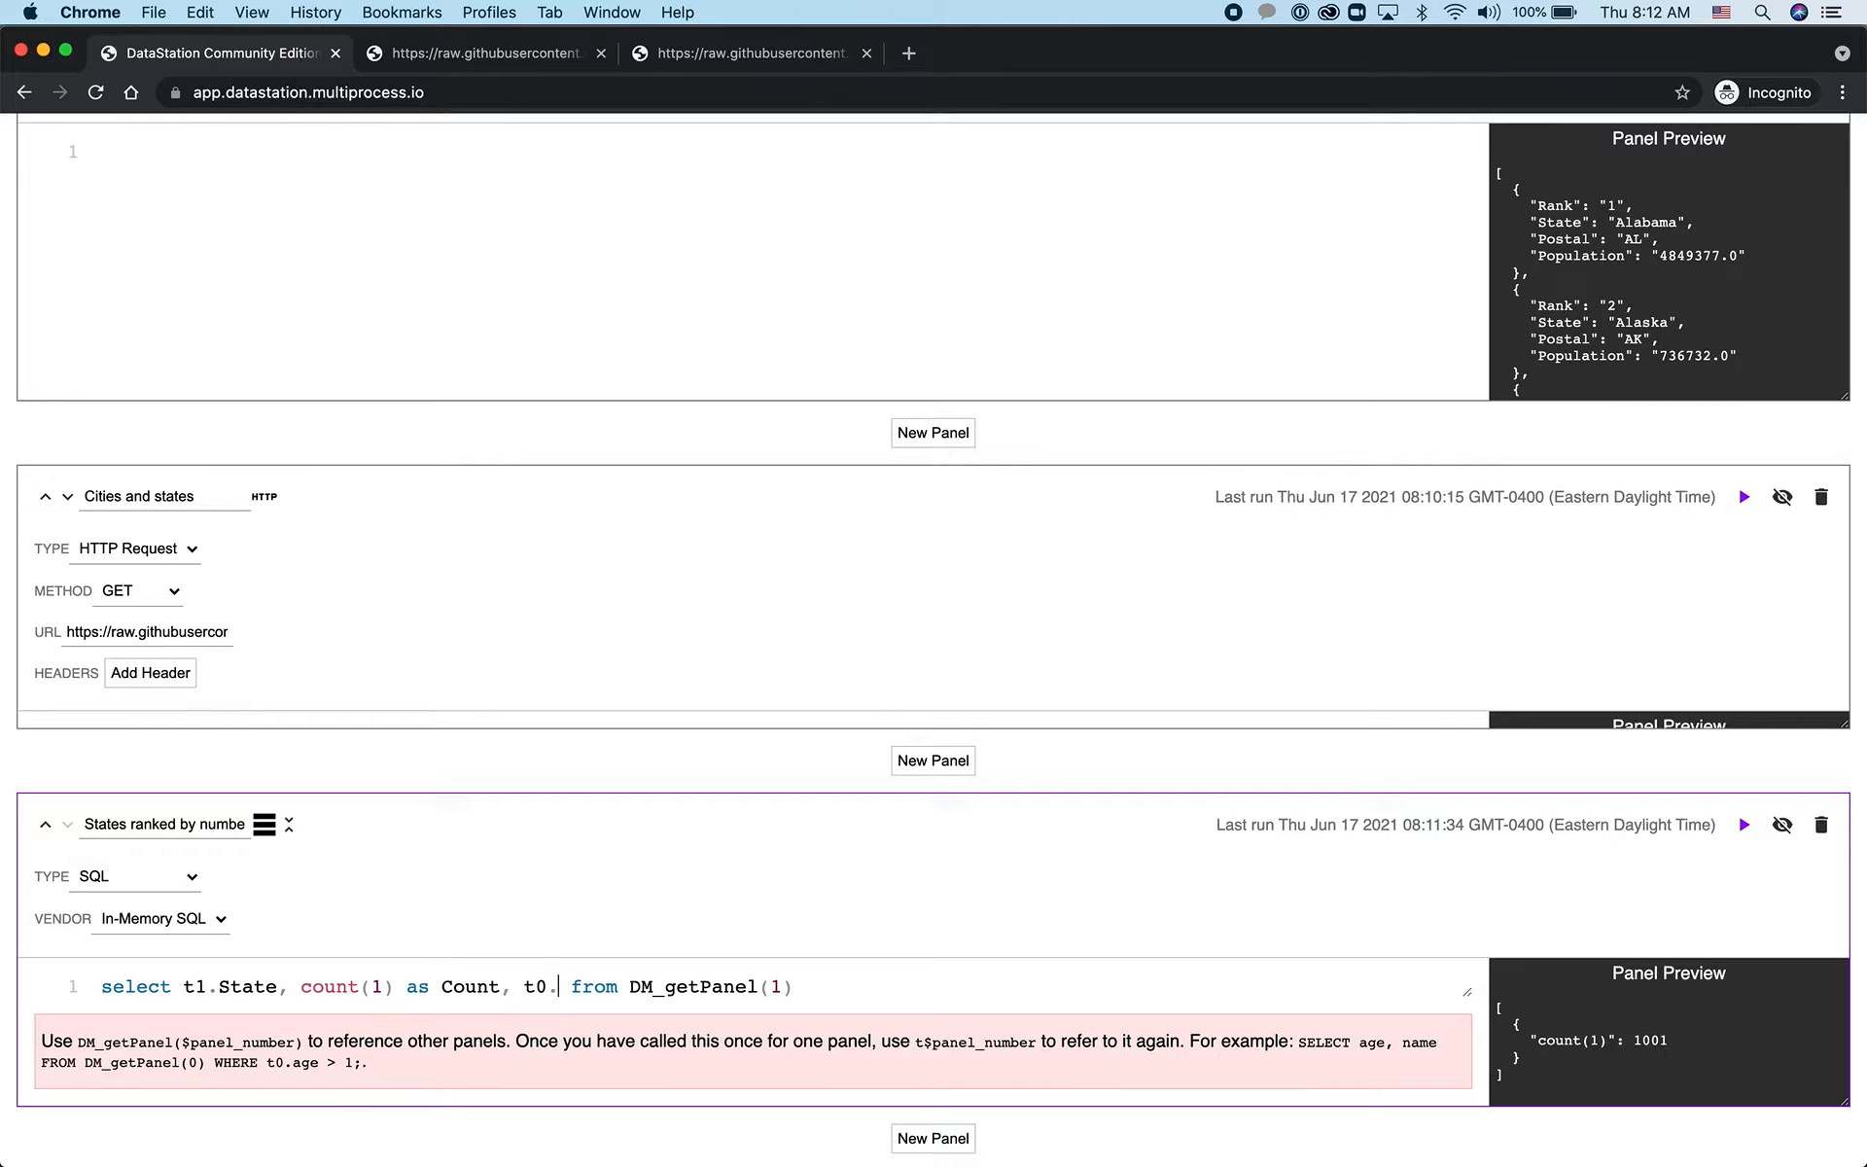
text(Postal)
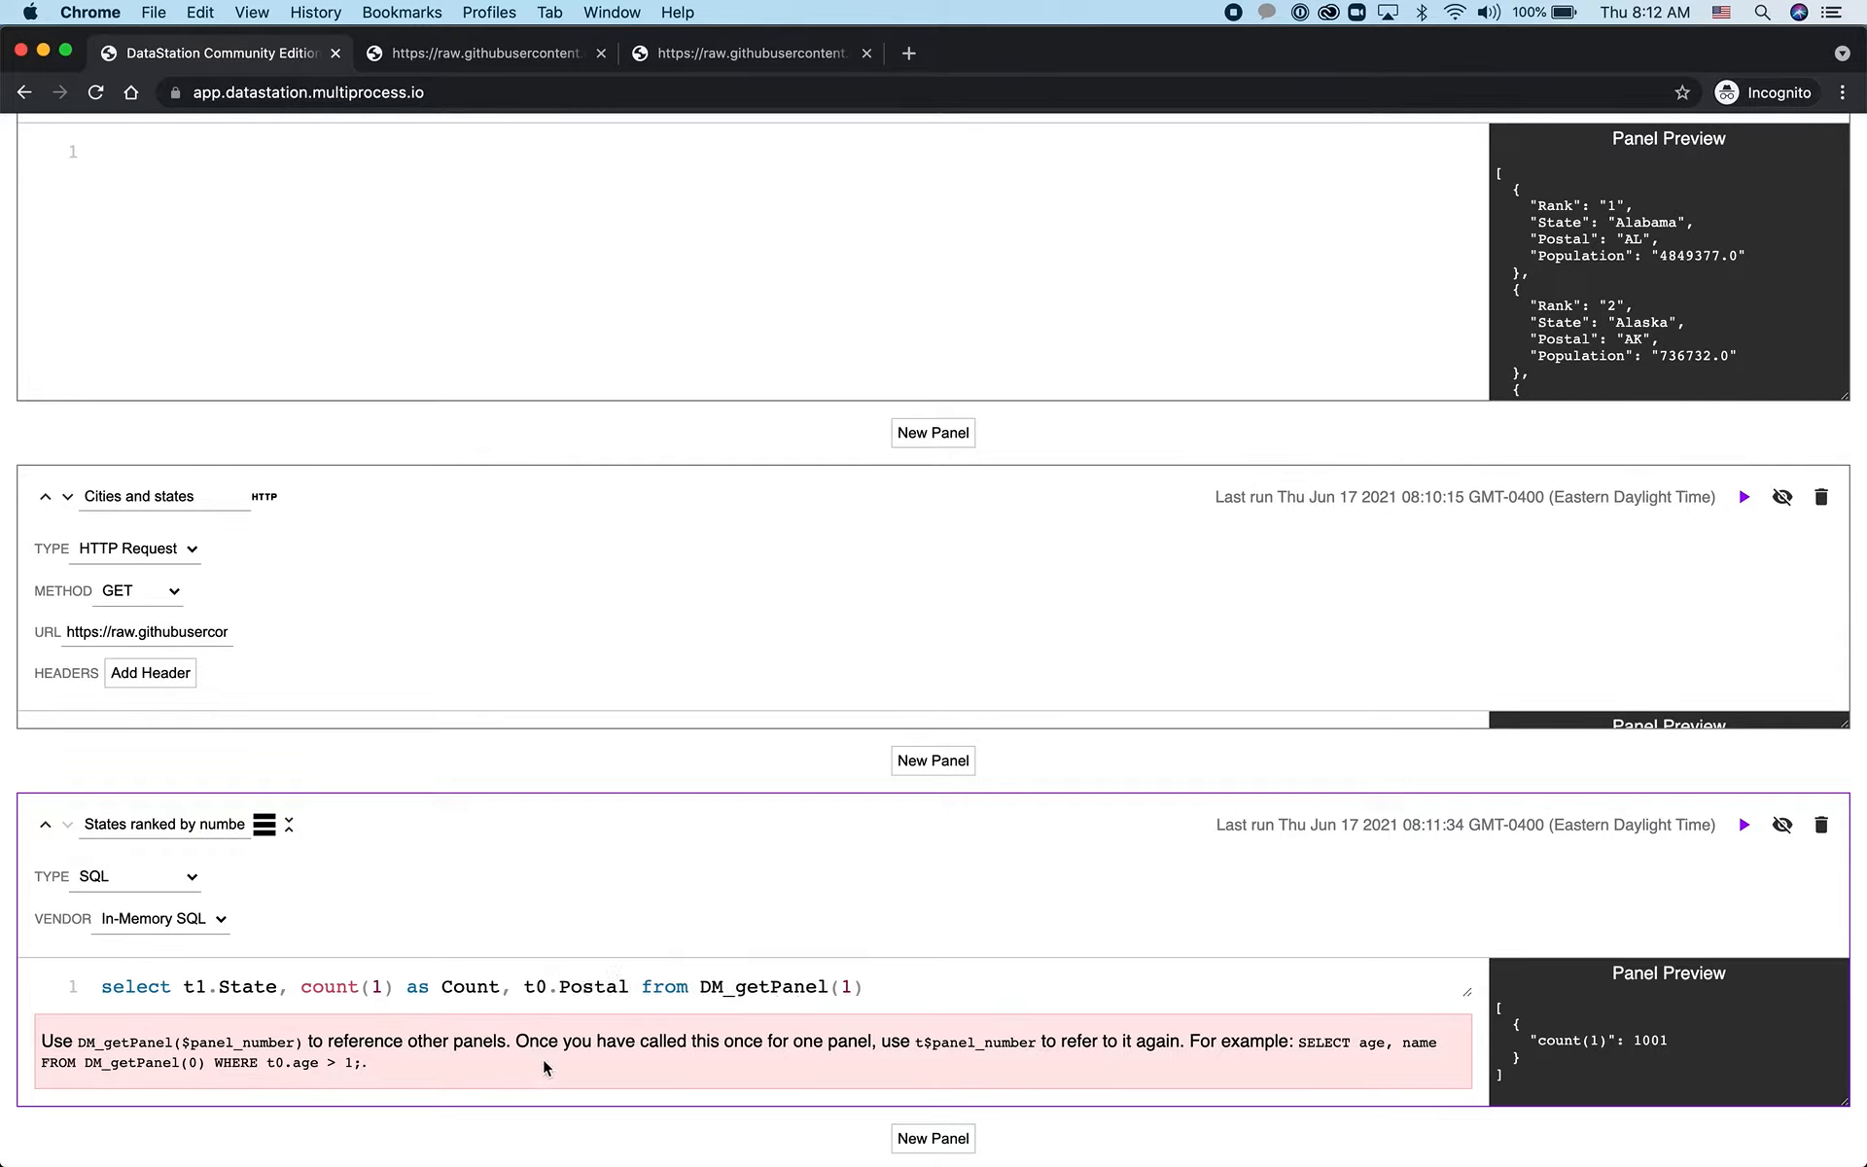
Make the query select from DM_getPanel(0) with a left join to DM_getPanel(1) on t1.State = t0.State
click(699, 992)
text(DM_getPanel(0) left join DM_getPanel()
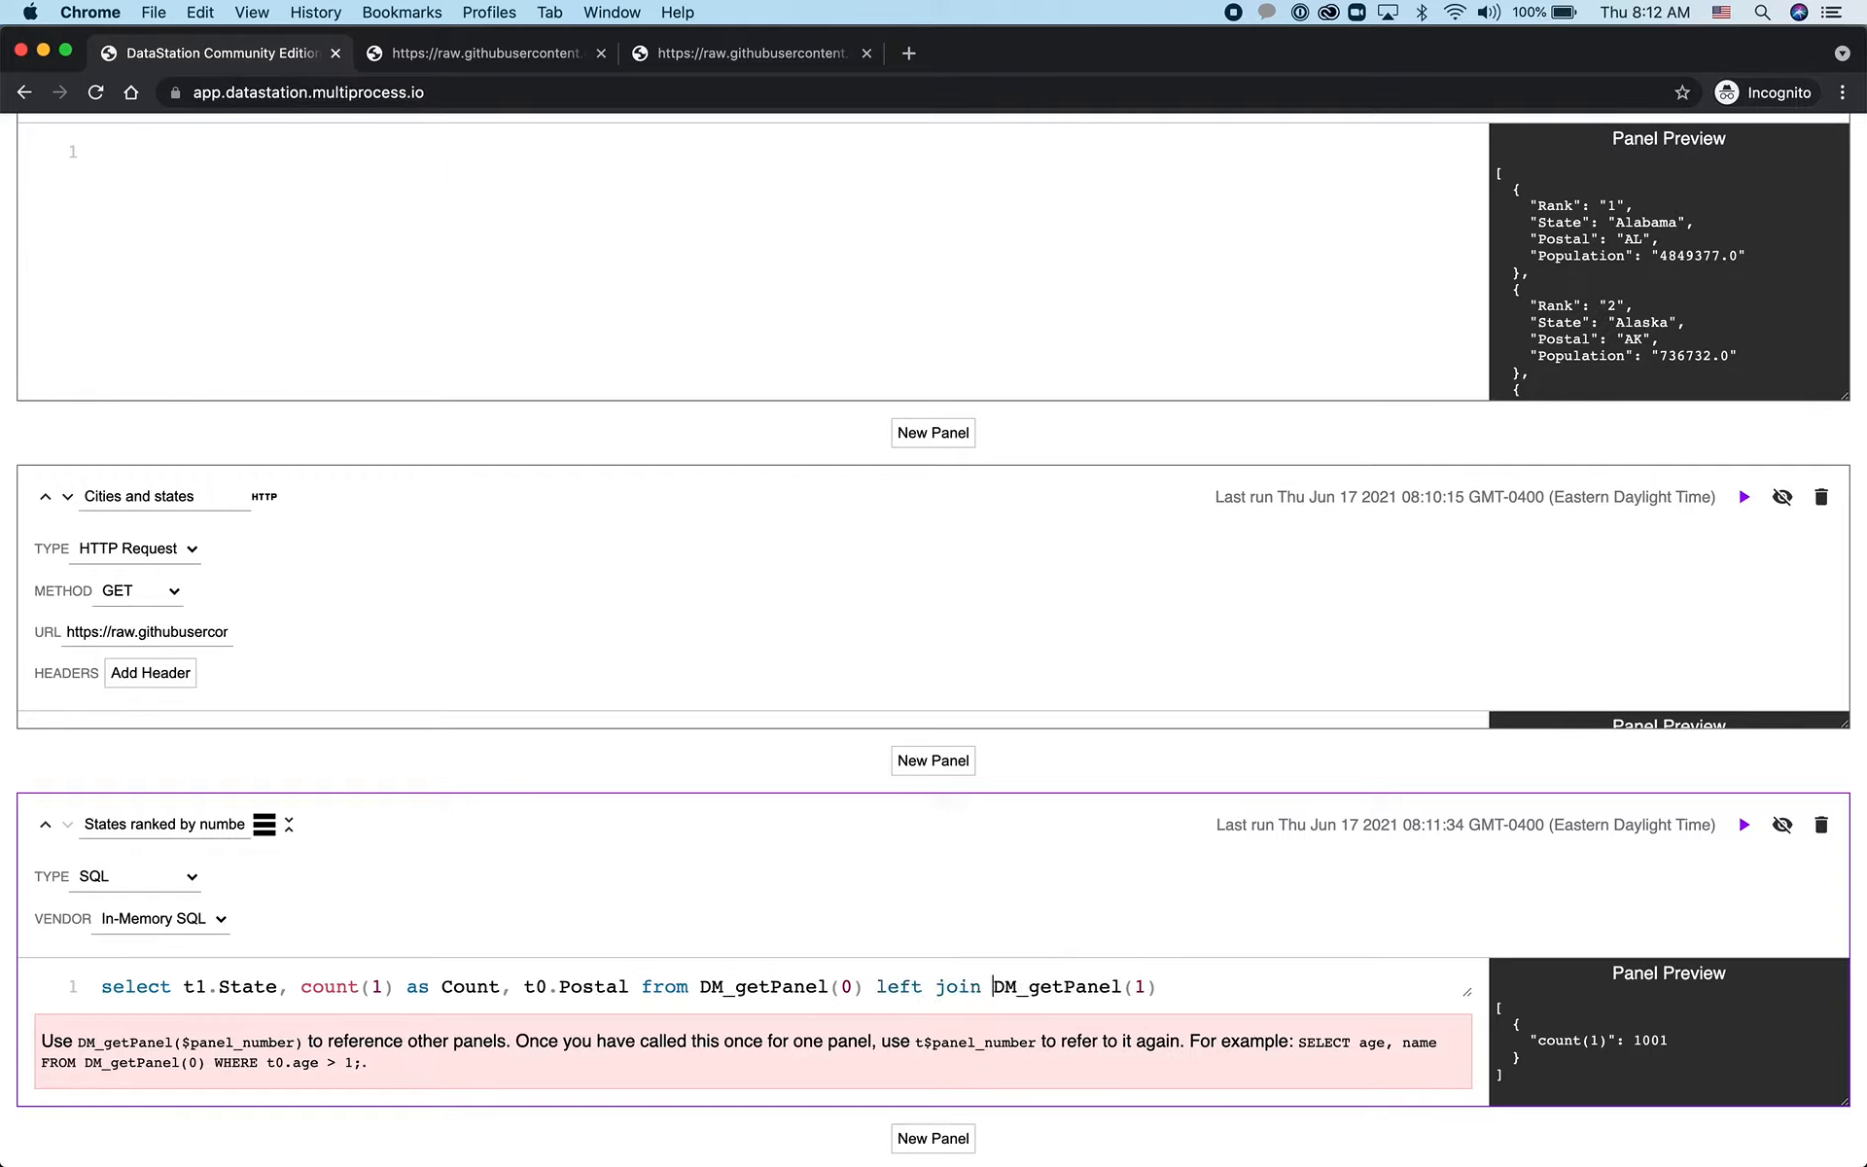
text( on t1.State = )
text(t2)
text(.State group)
text( by )
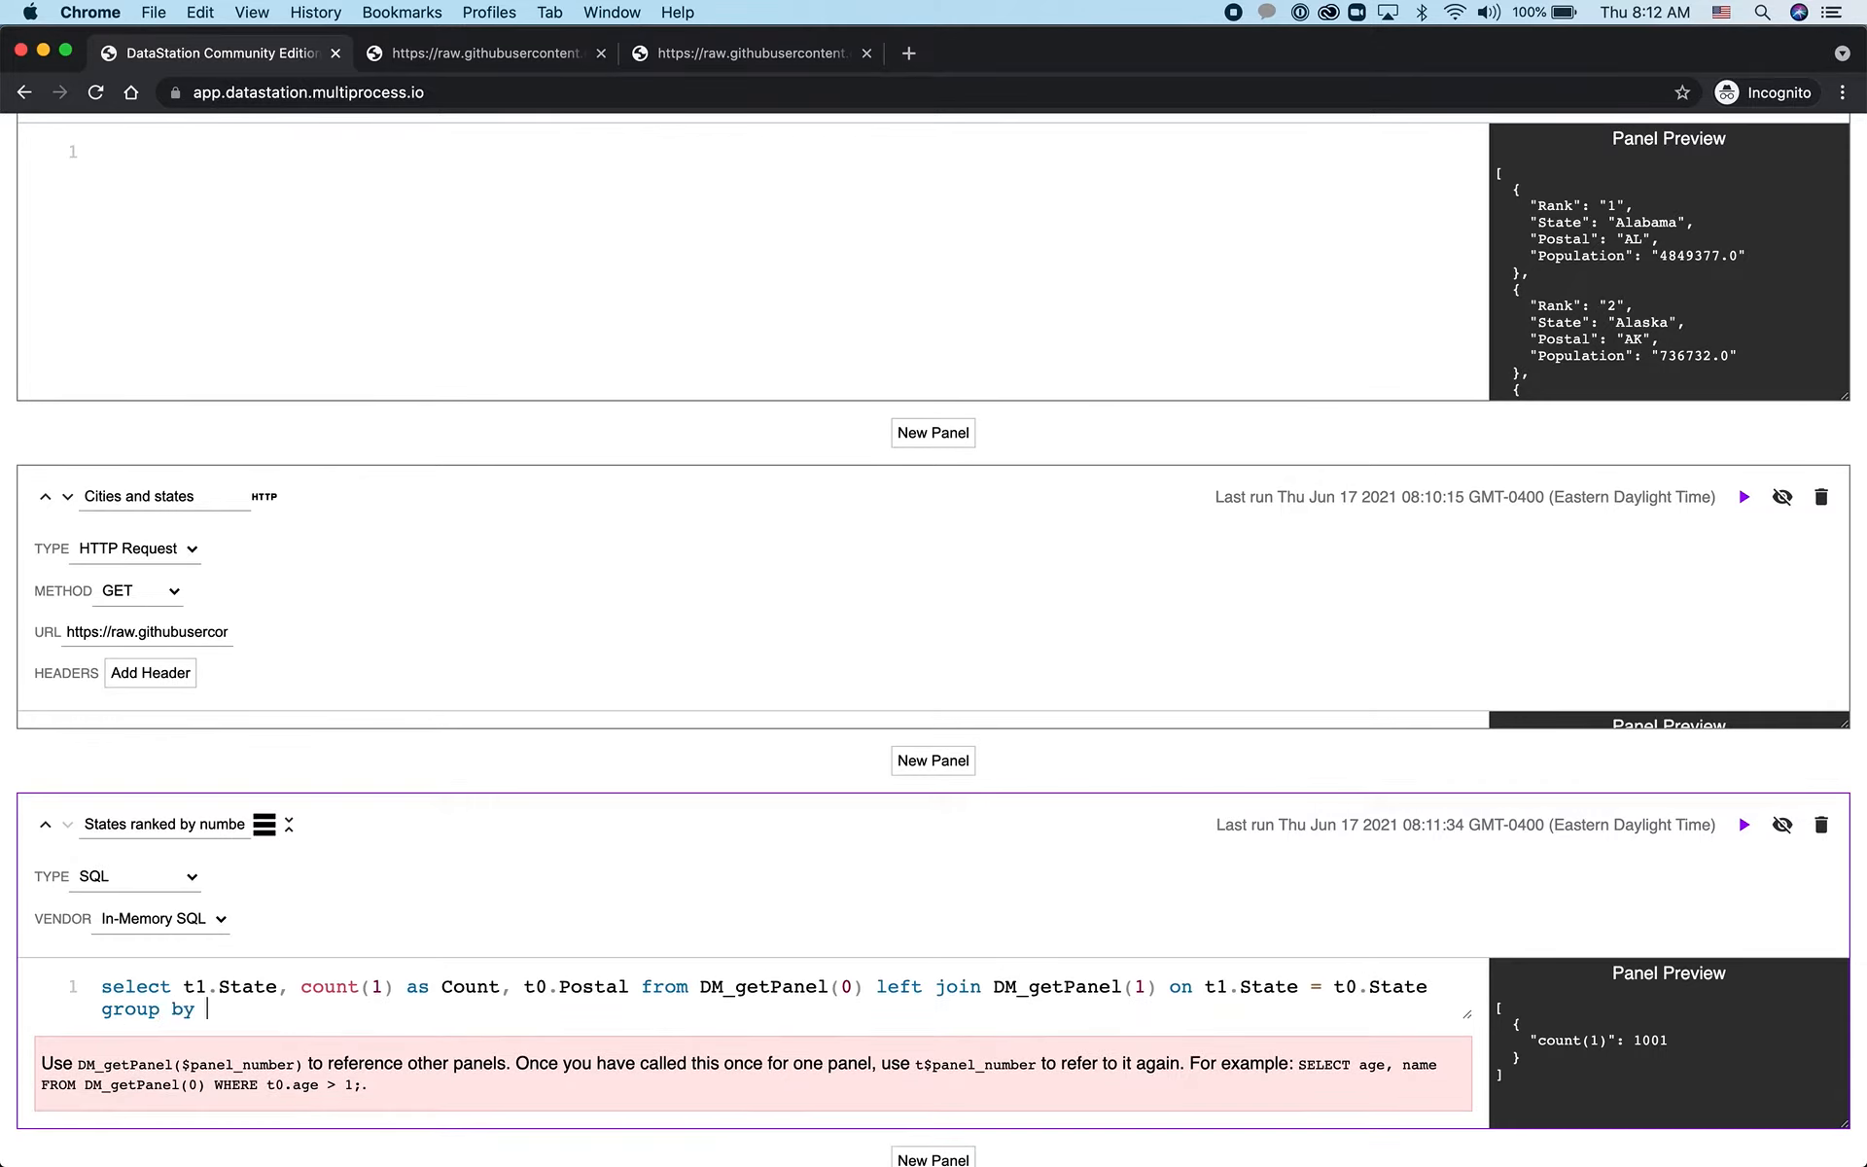
text(t1.)
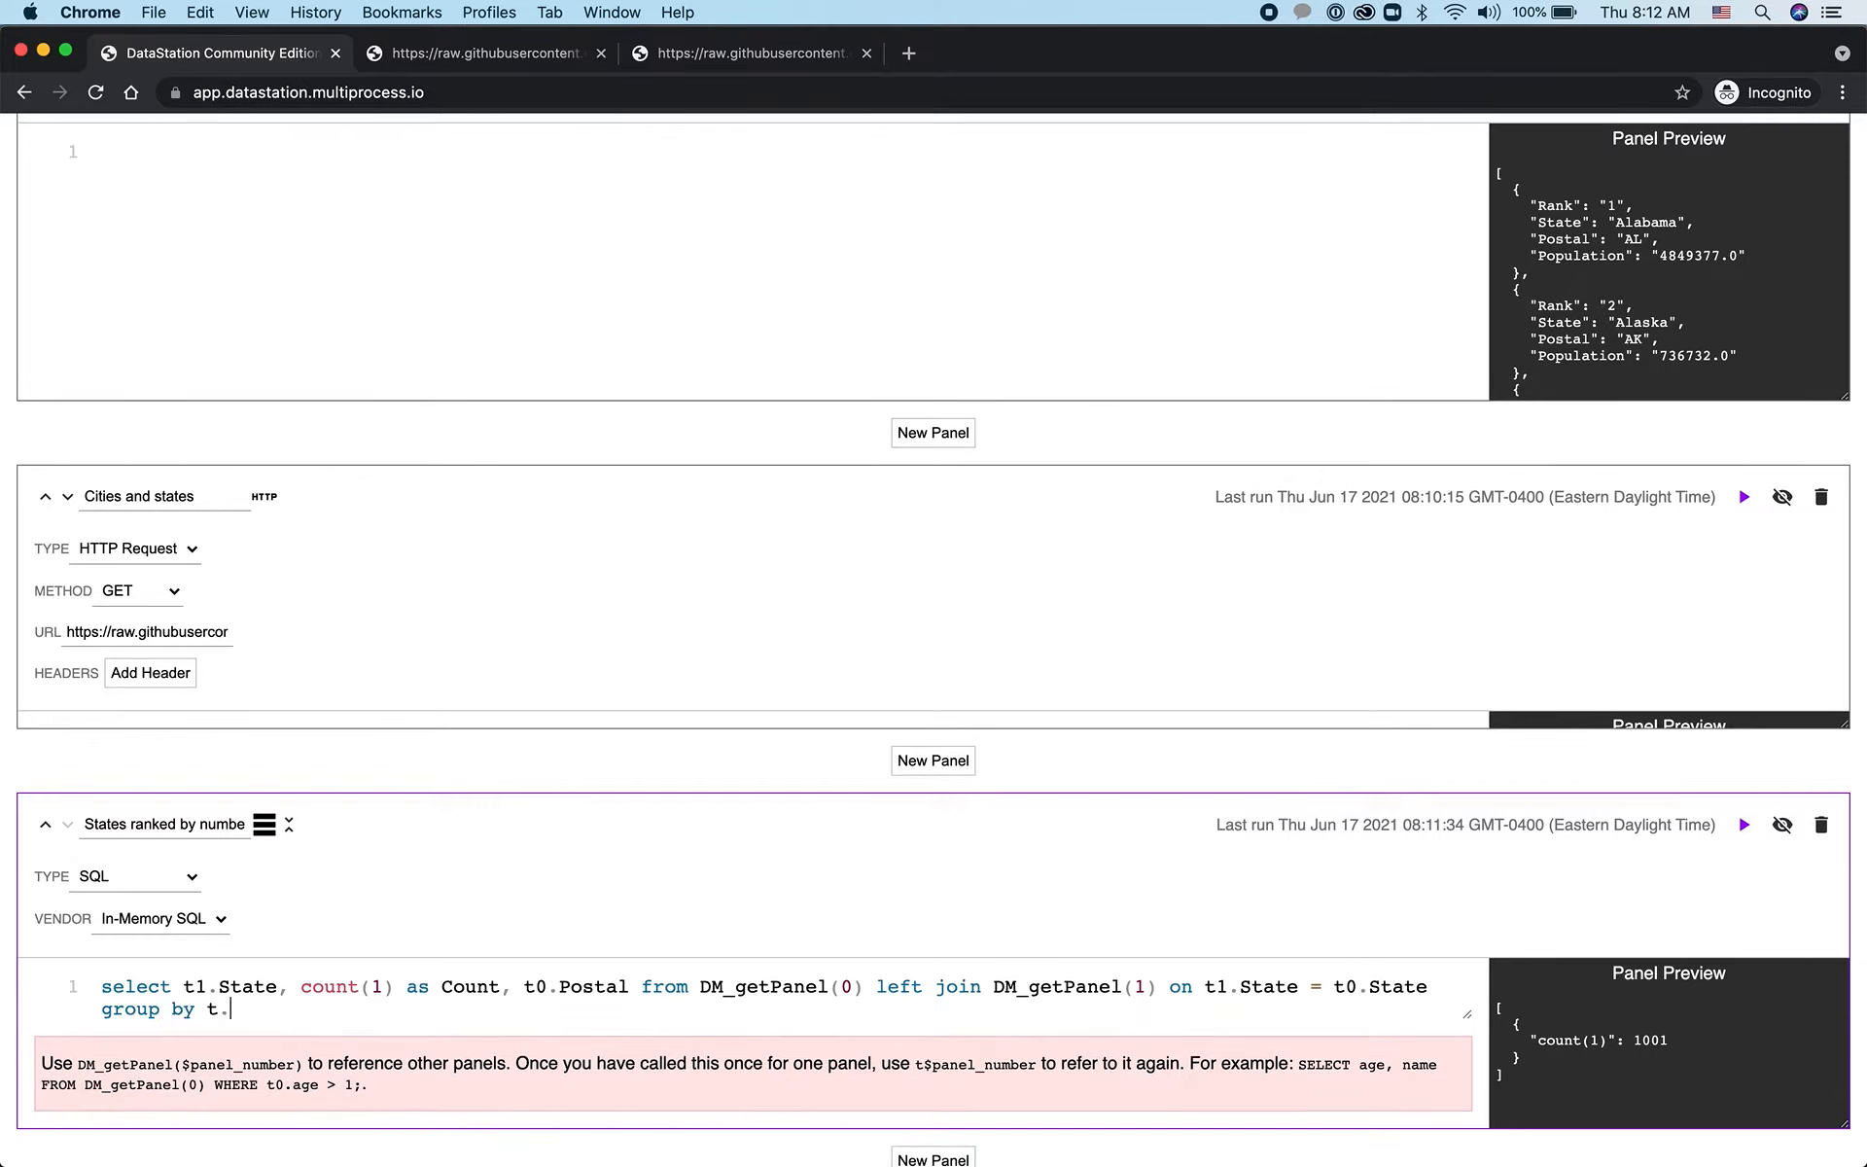
text(State order by count(!)) desc)
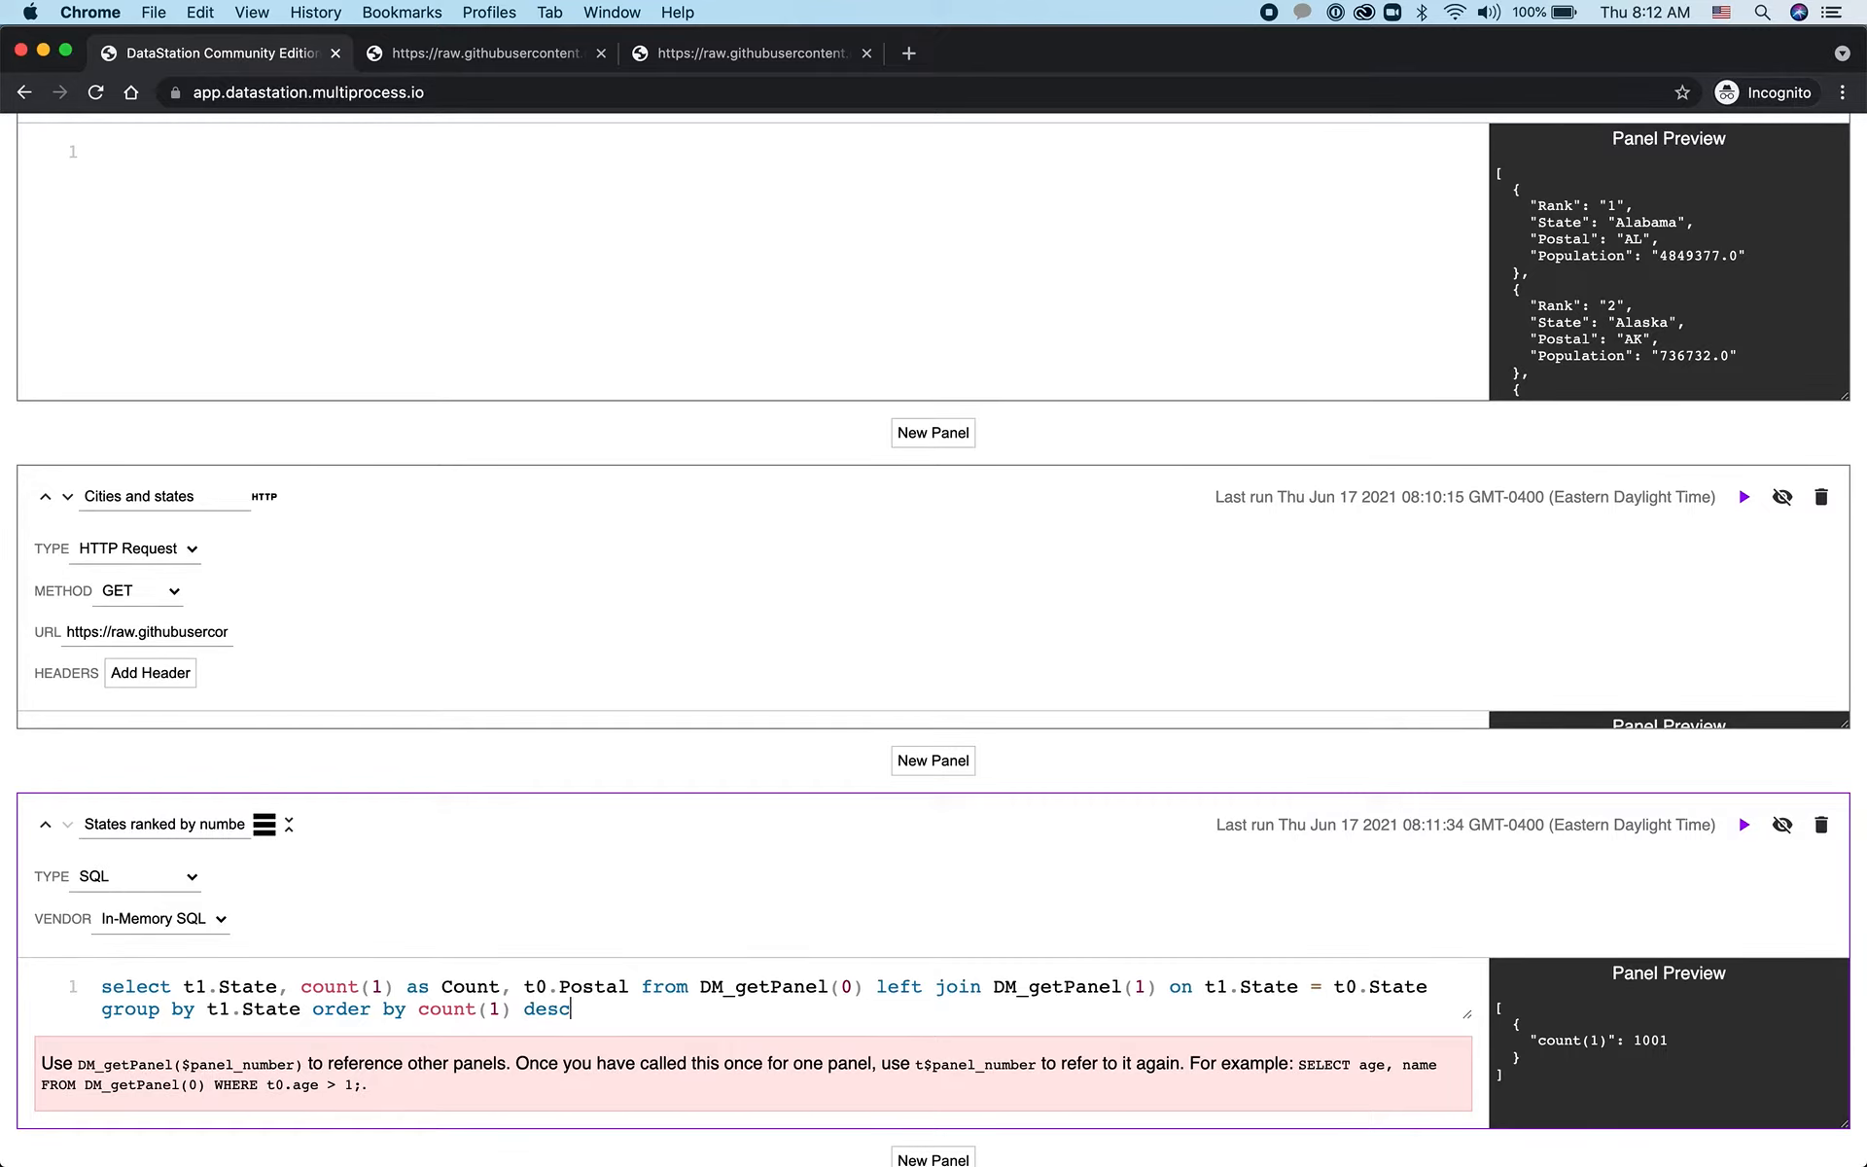
Group the query by t1.State, order it by count(1) desc, and run it
key(ctrl+Return)
scroll(1375, 875, down, 5)
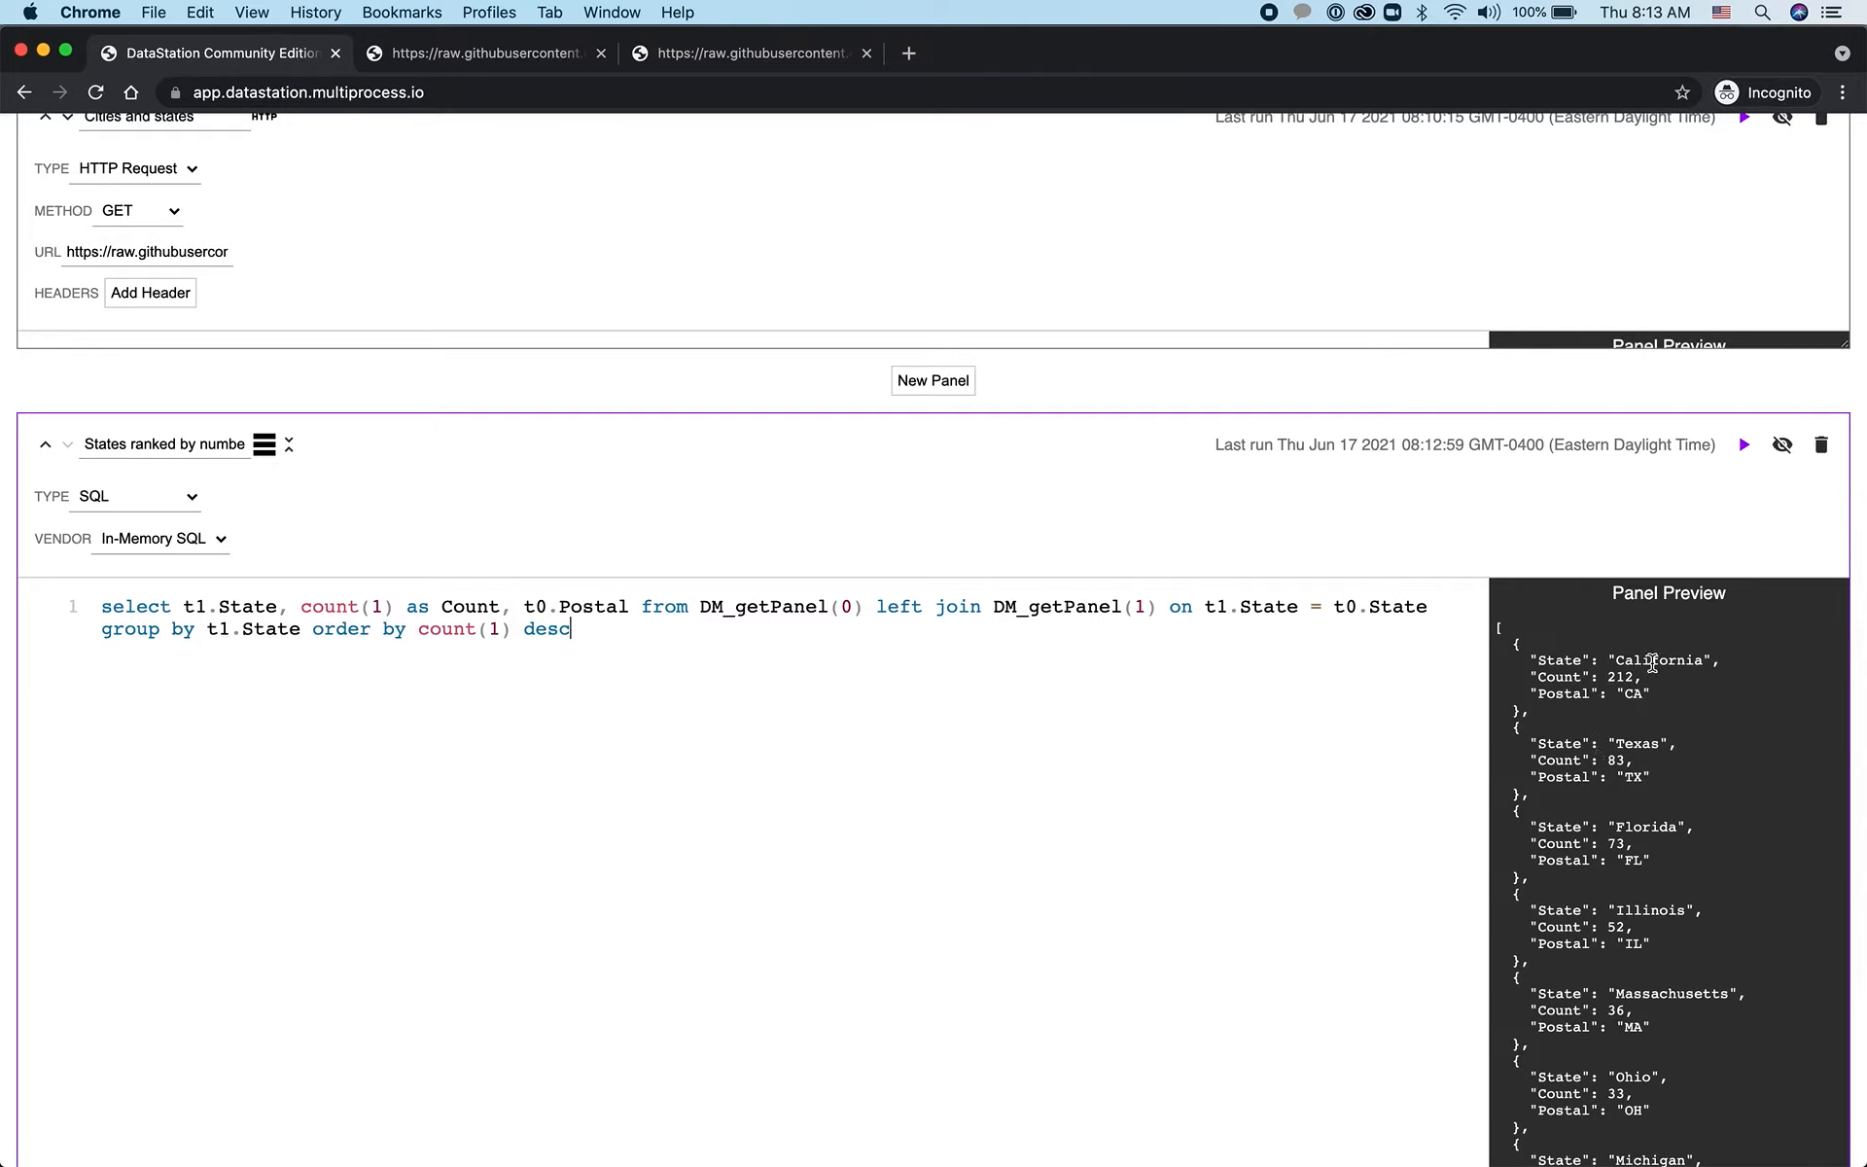
Check the count and postal values in the query results and reduce the SQL panel's height
double_click(1623, 676)
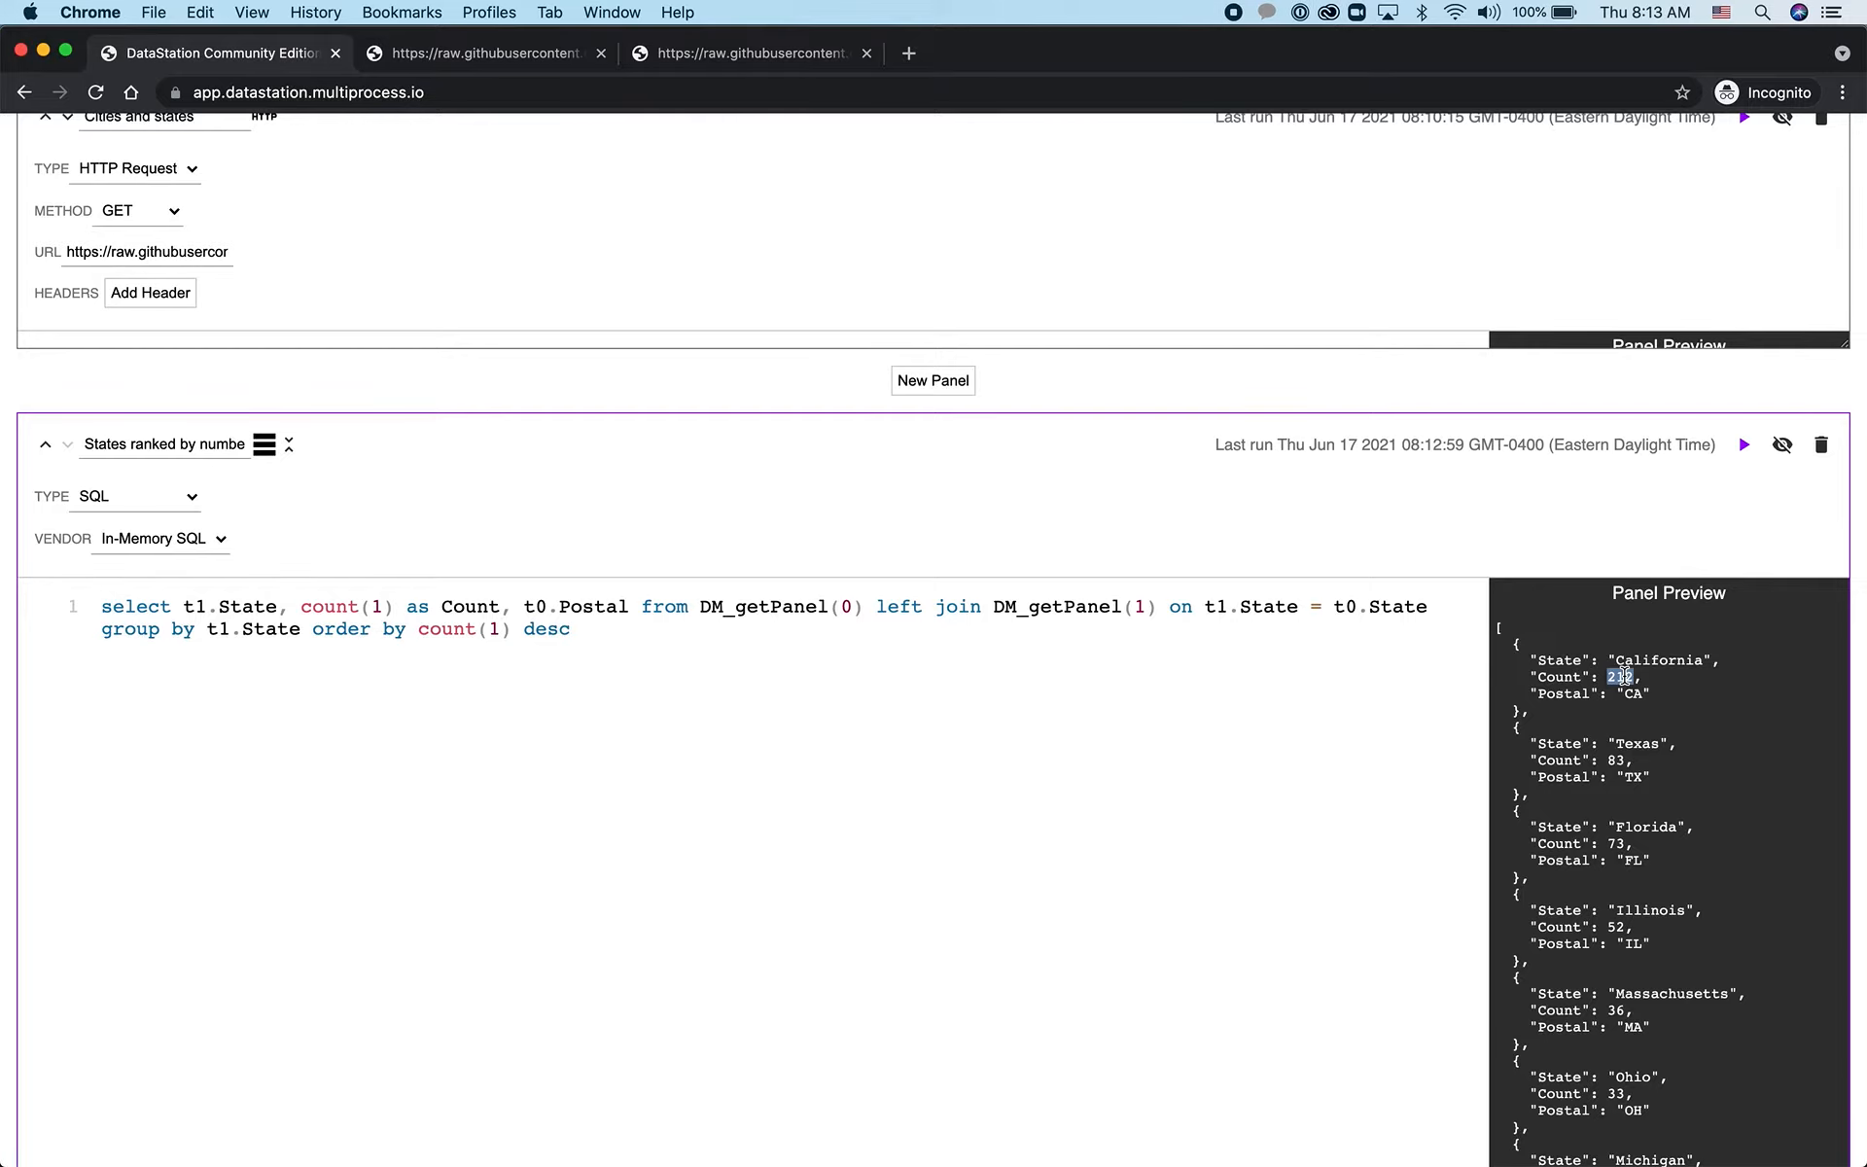
double_click(1634, 694)
scroll(1663, 988, down, 5)
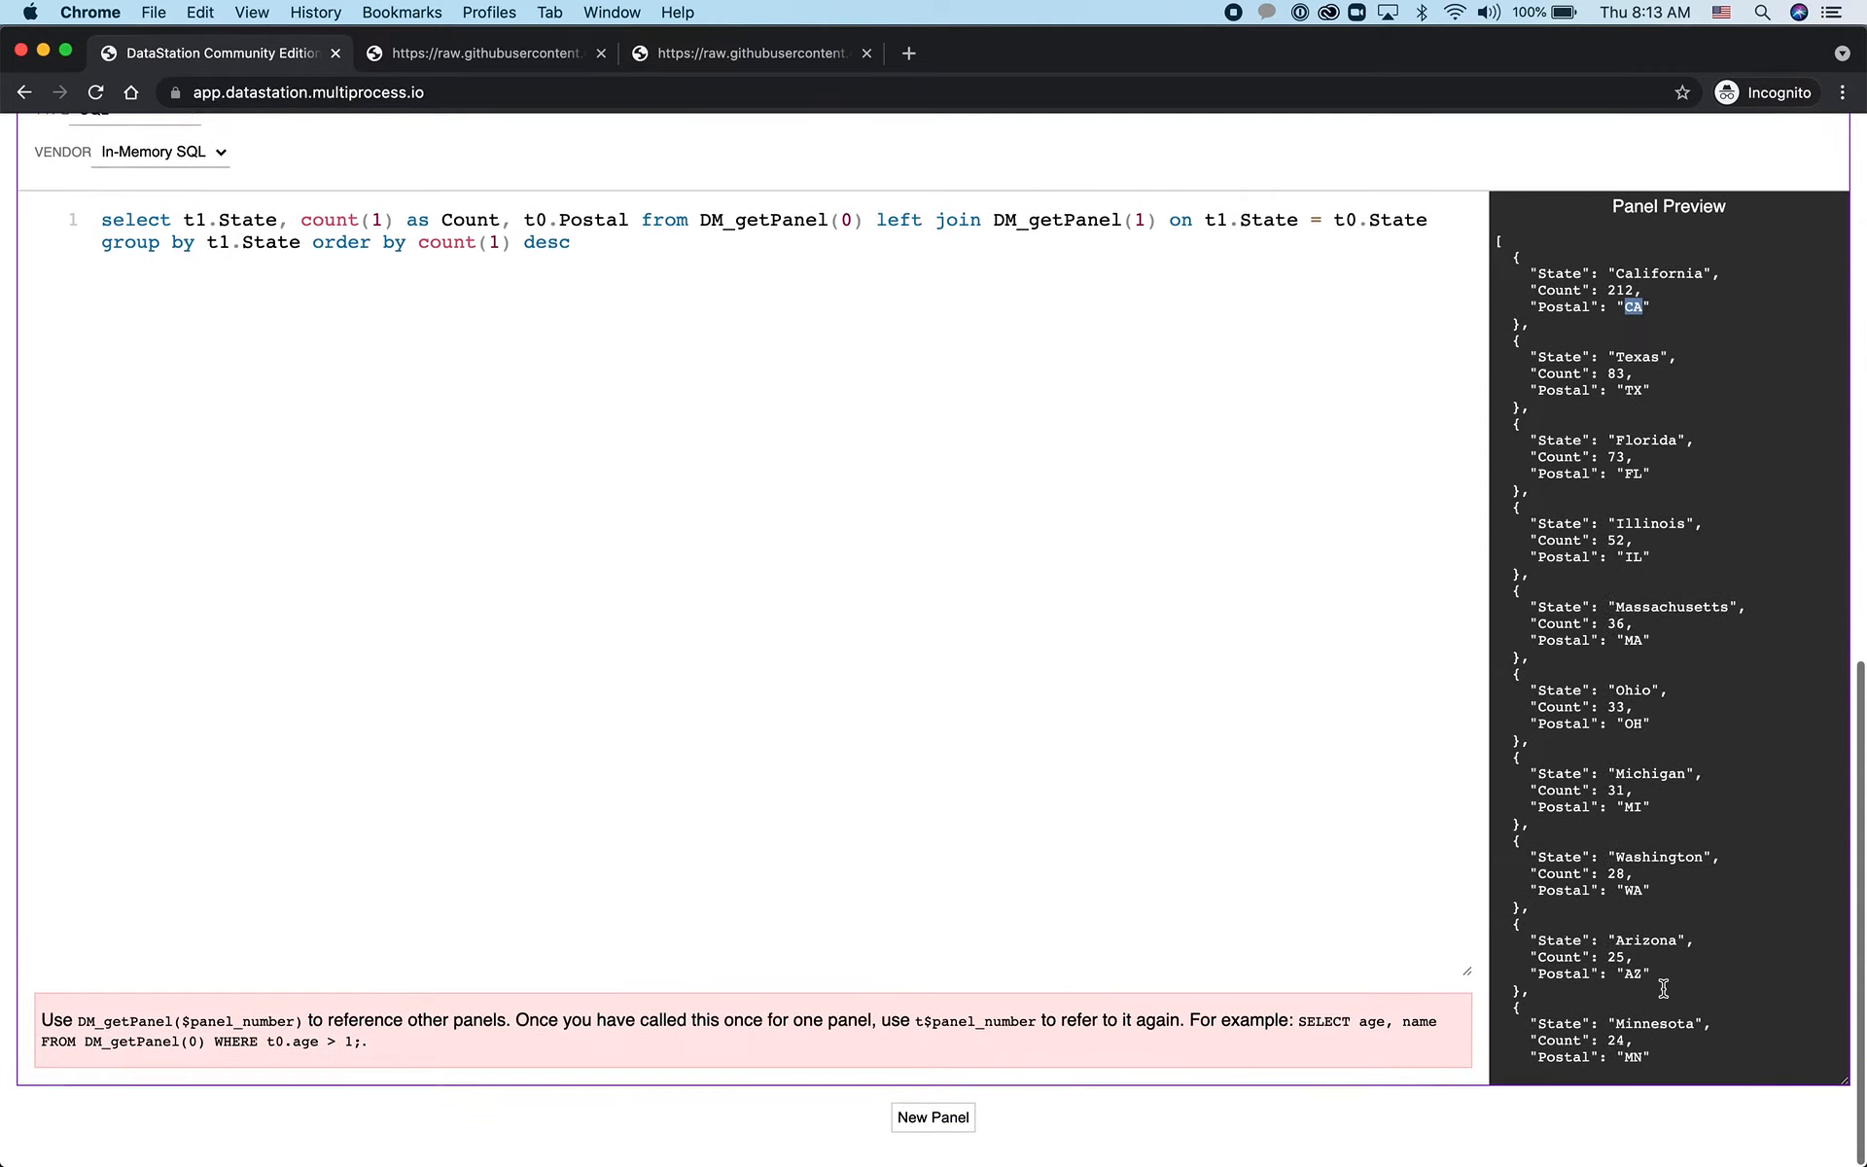
drag(1843, 1079, 1809, 914)
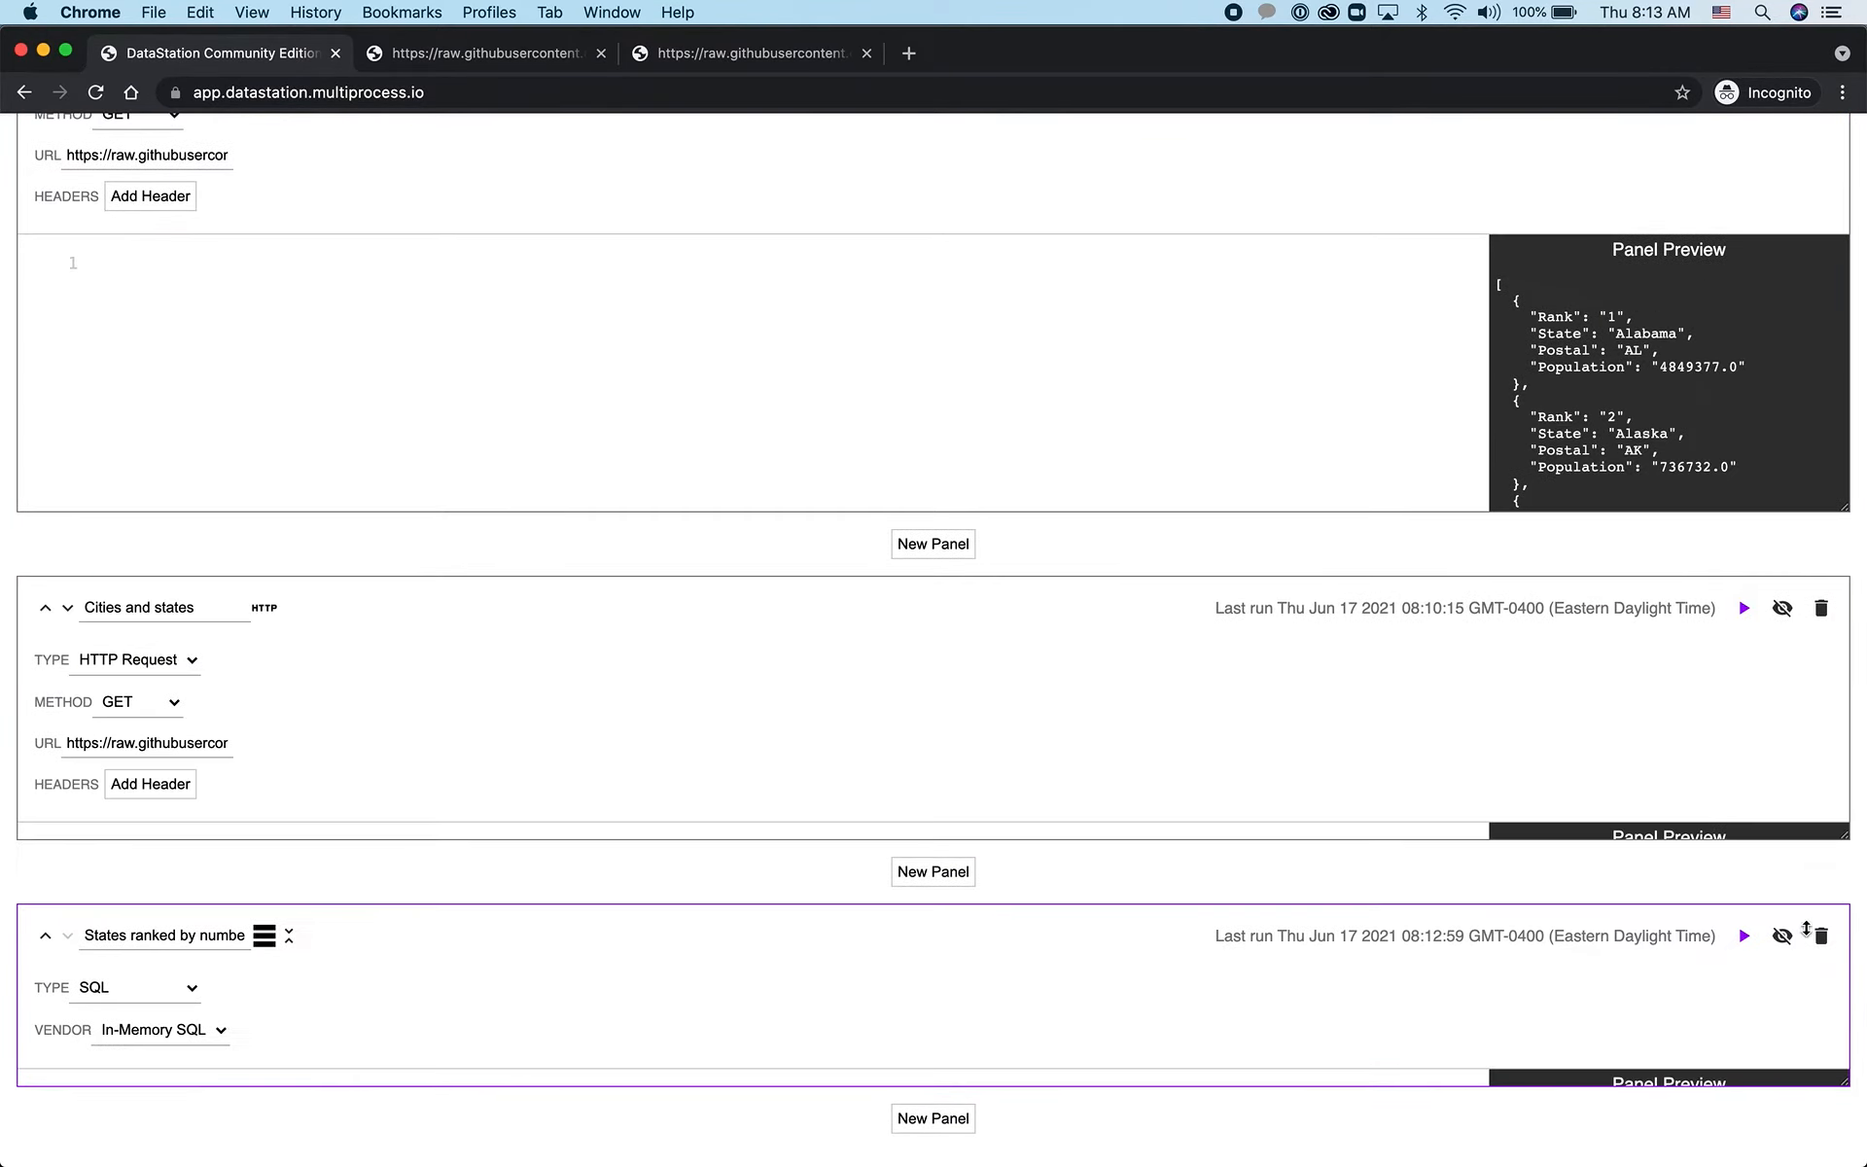
Enlarge the "Cities and states" panel to show its data and compare it with the "Just states" preview
scroll(1443, 962, up, 5)
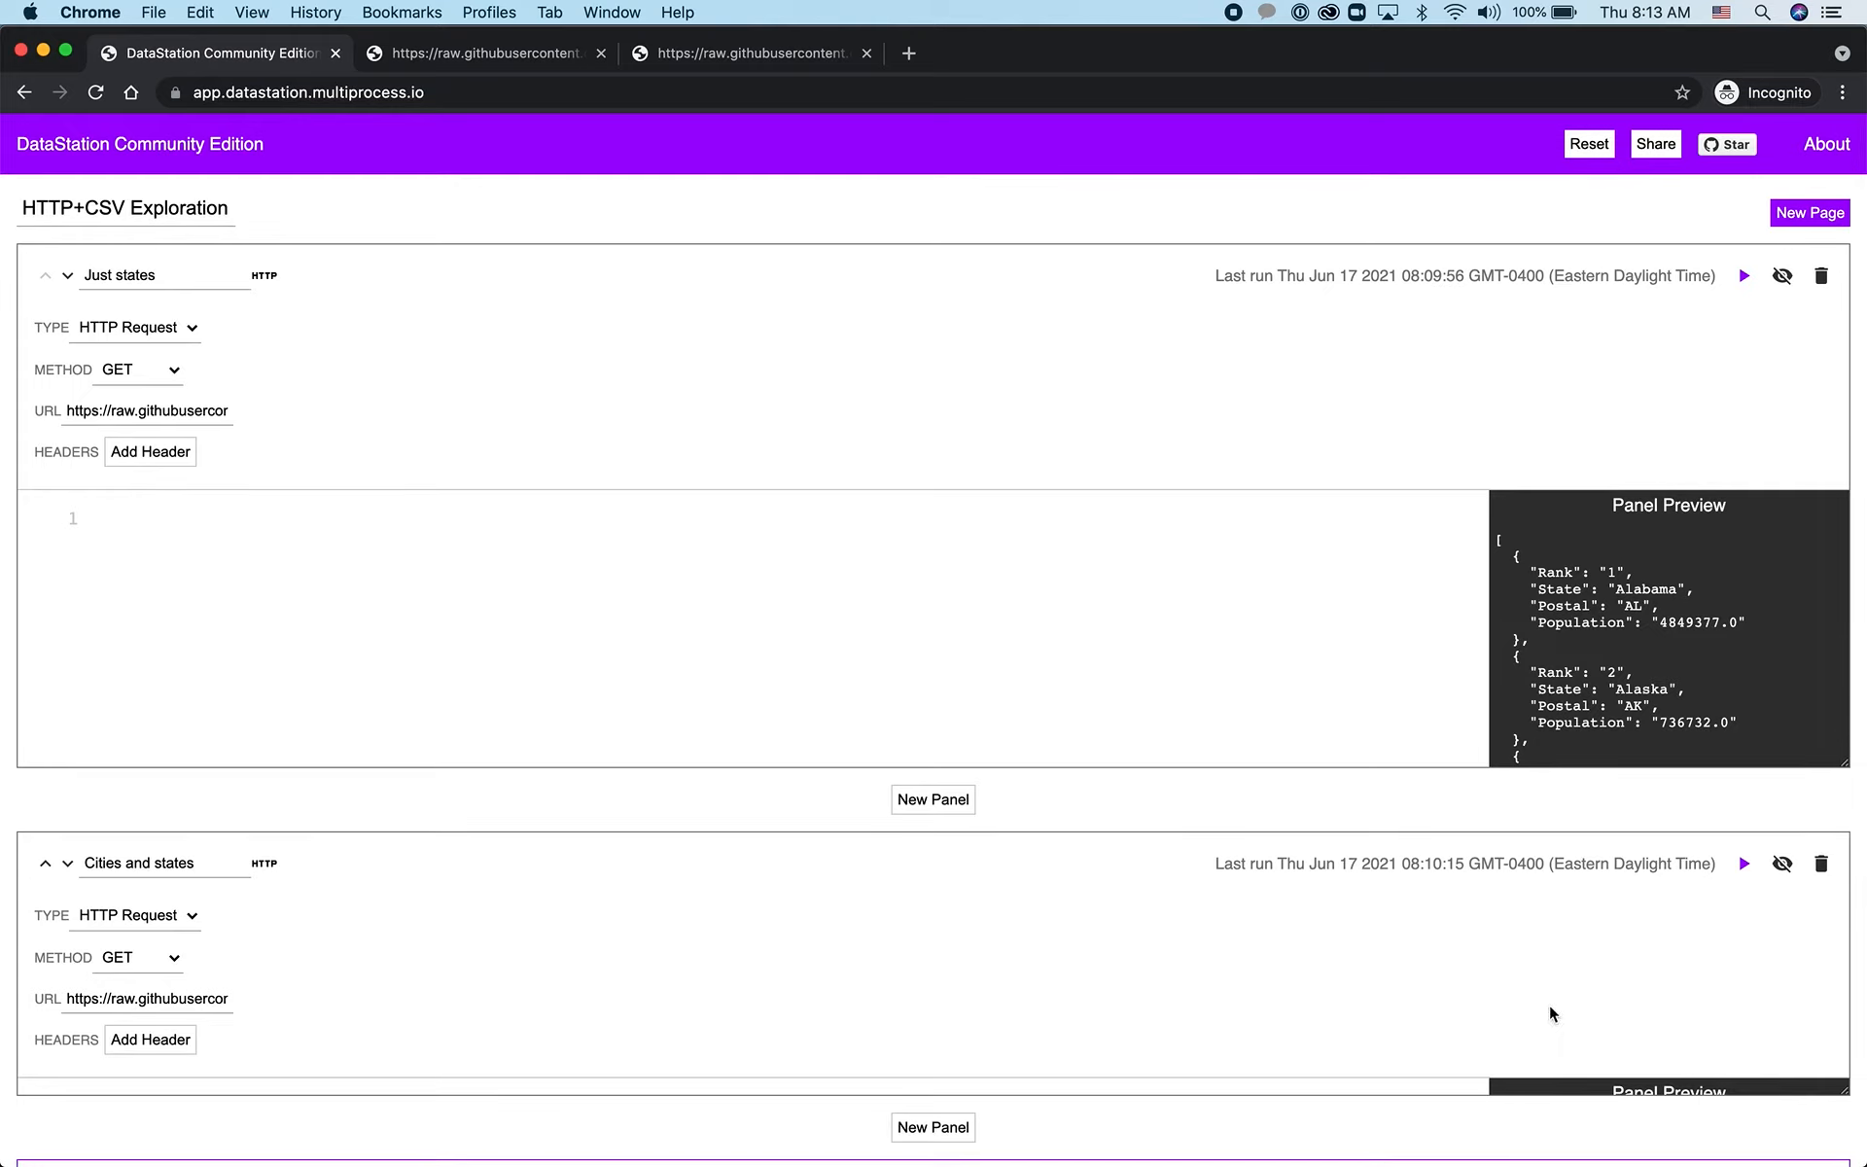
drag(1846, 1091, 1845, 1162)
scroll(1770, 1063, down, 3)
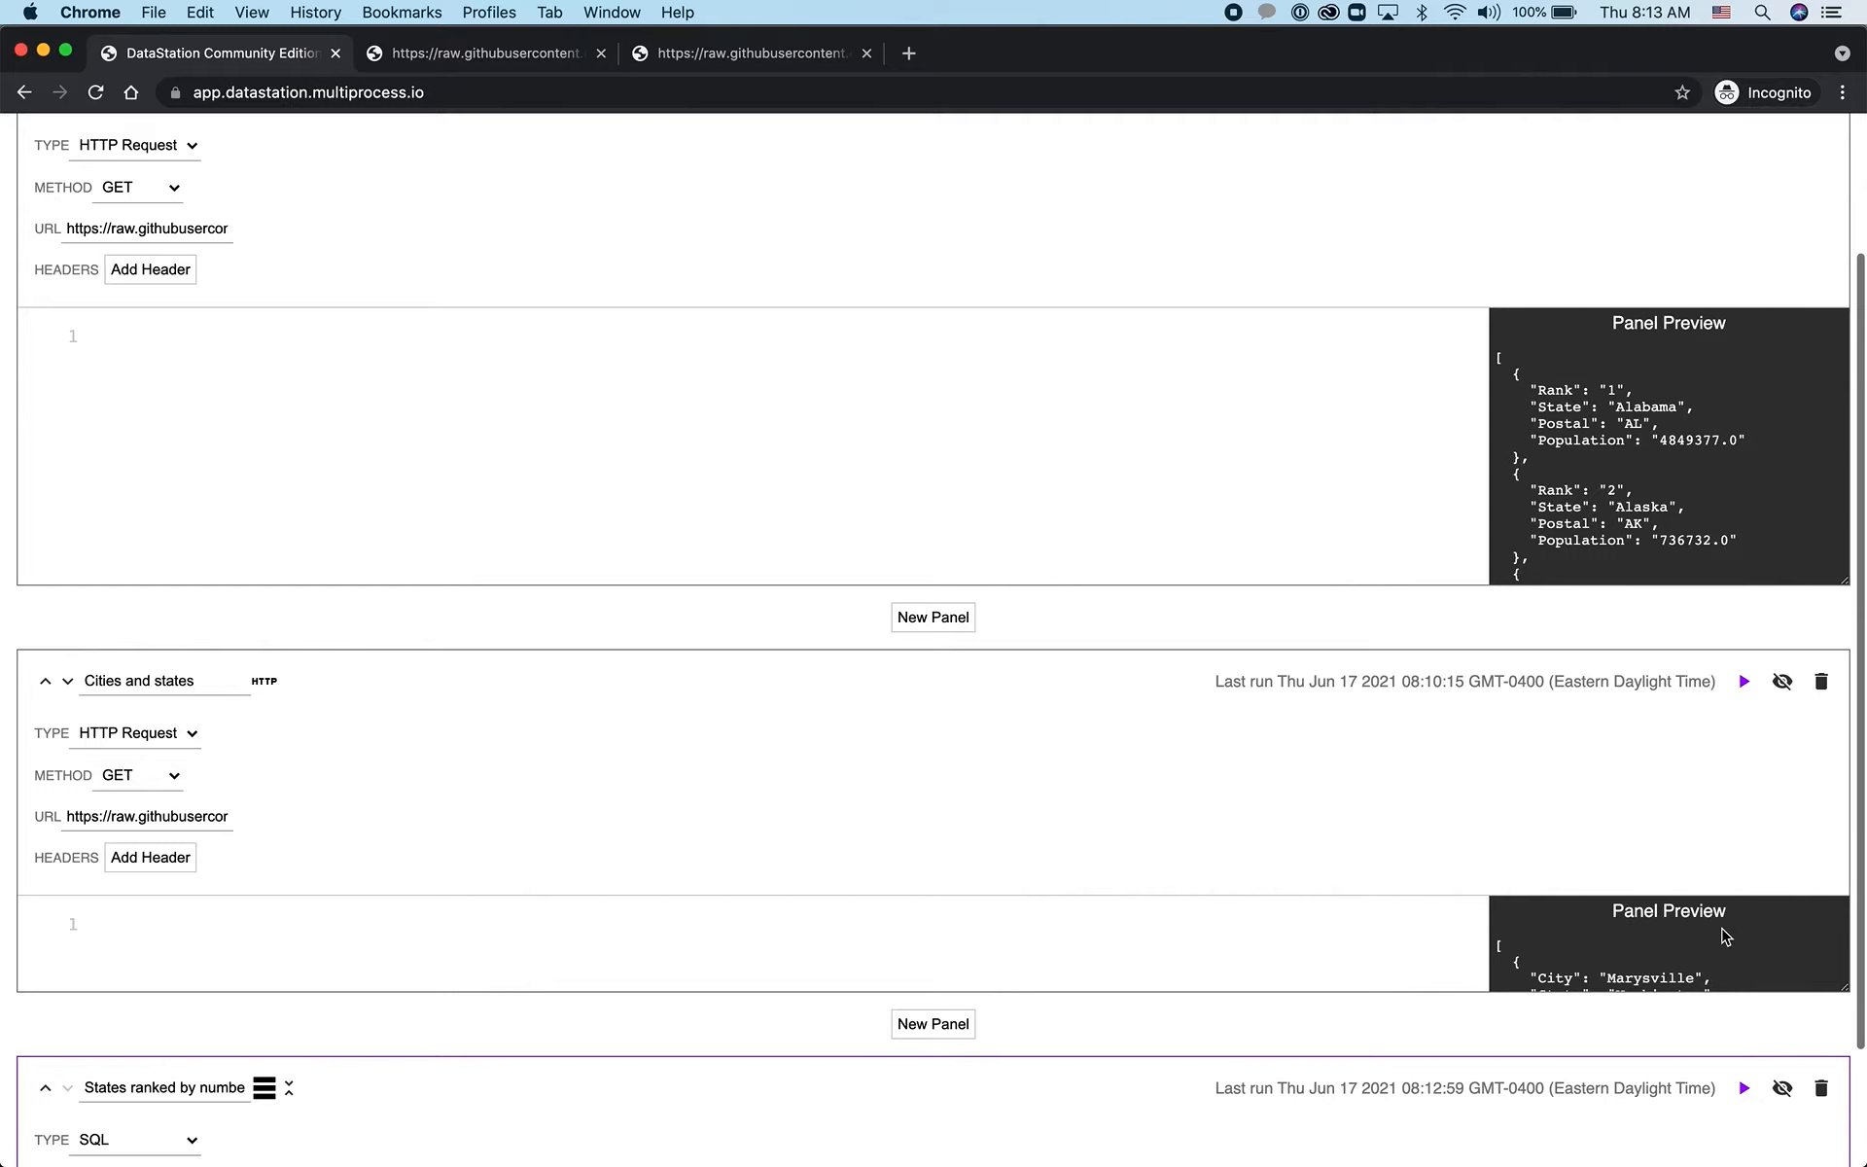
scroll(1741, 943, down, 1)
drag(1844, 988, 1836, 1096)
click(1534, 919)
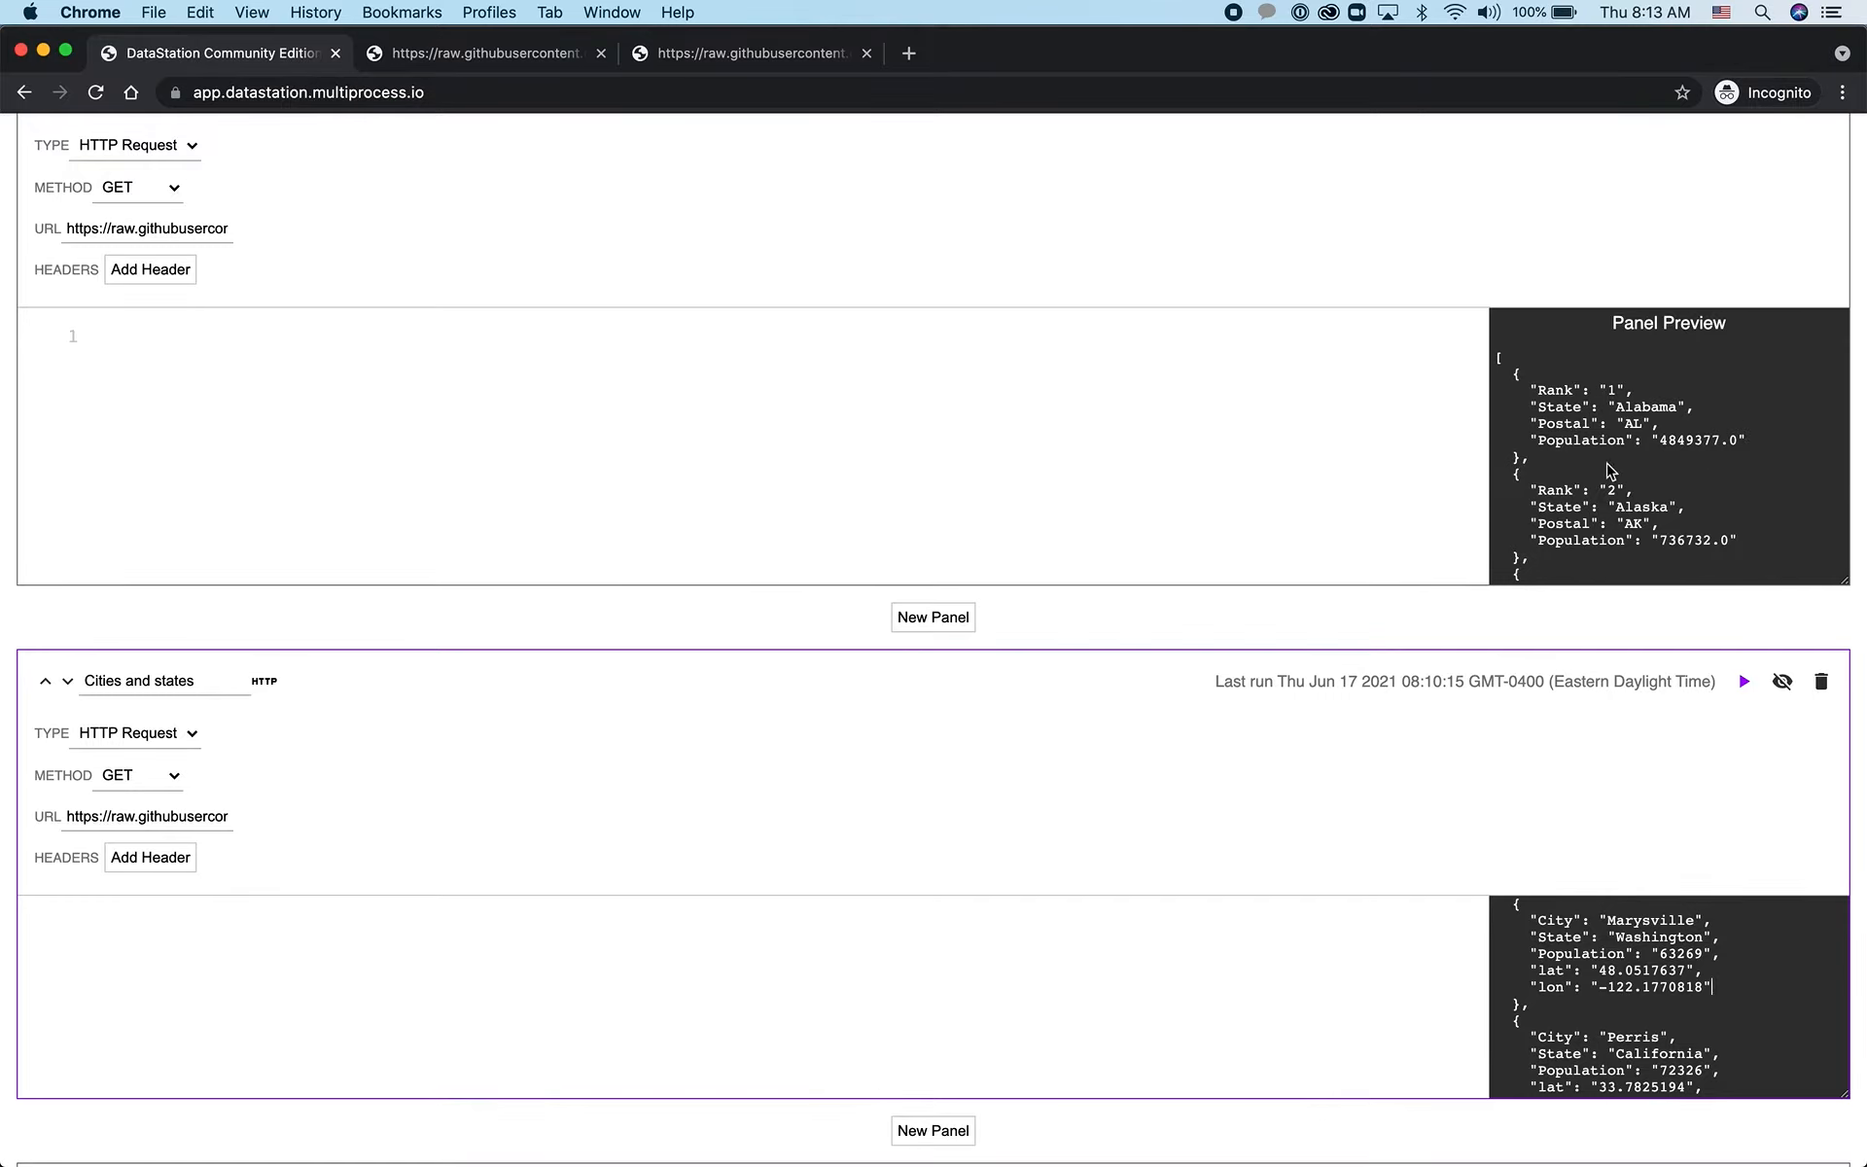
scroll(1310, 536, down, 6)
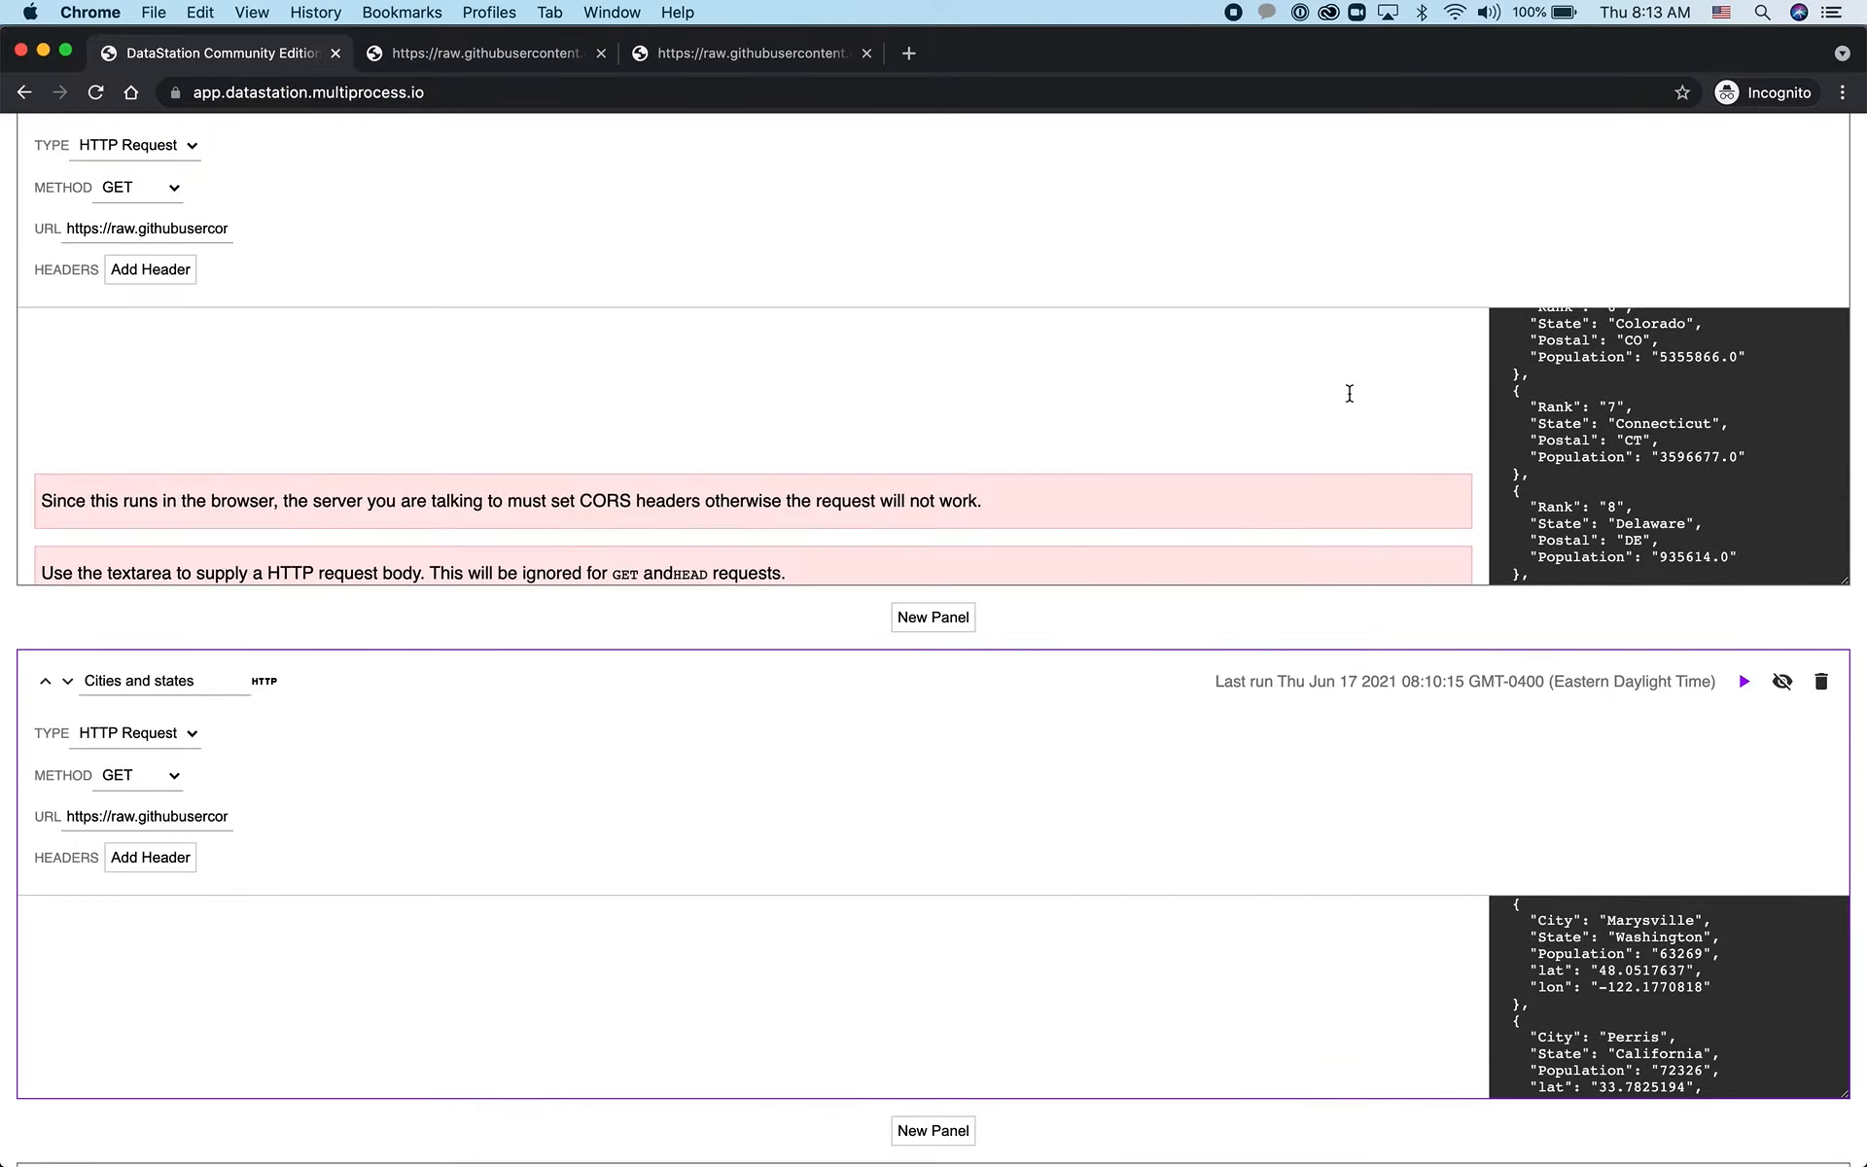
scroll(1349, 393, up, 6)
scroll(1328, 772, down, 3)
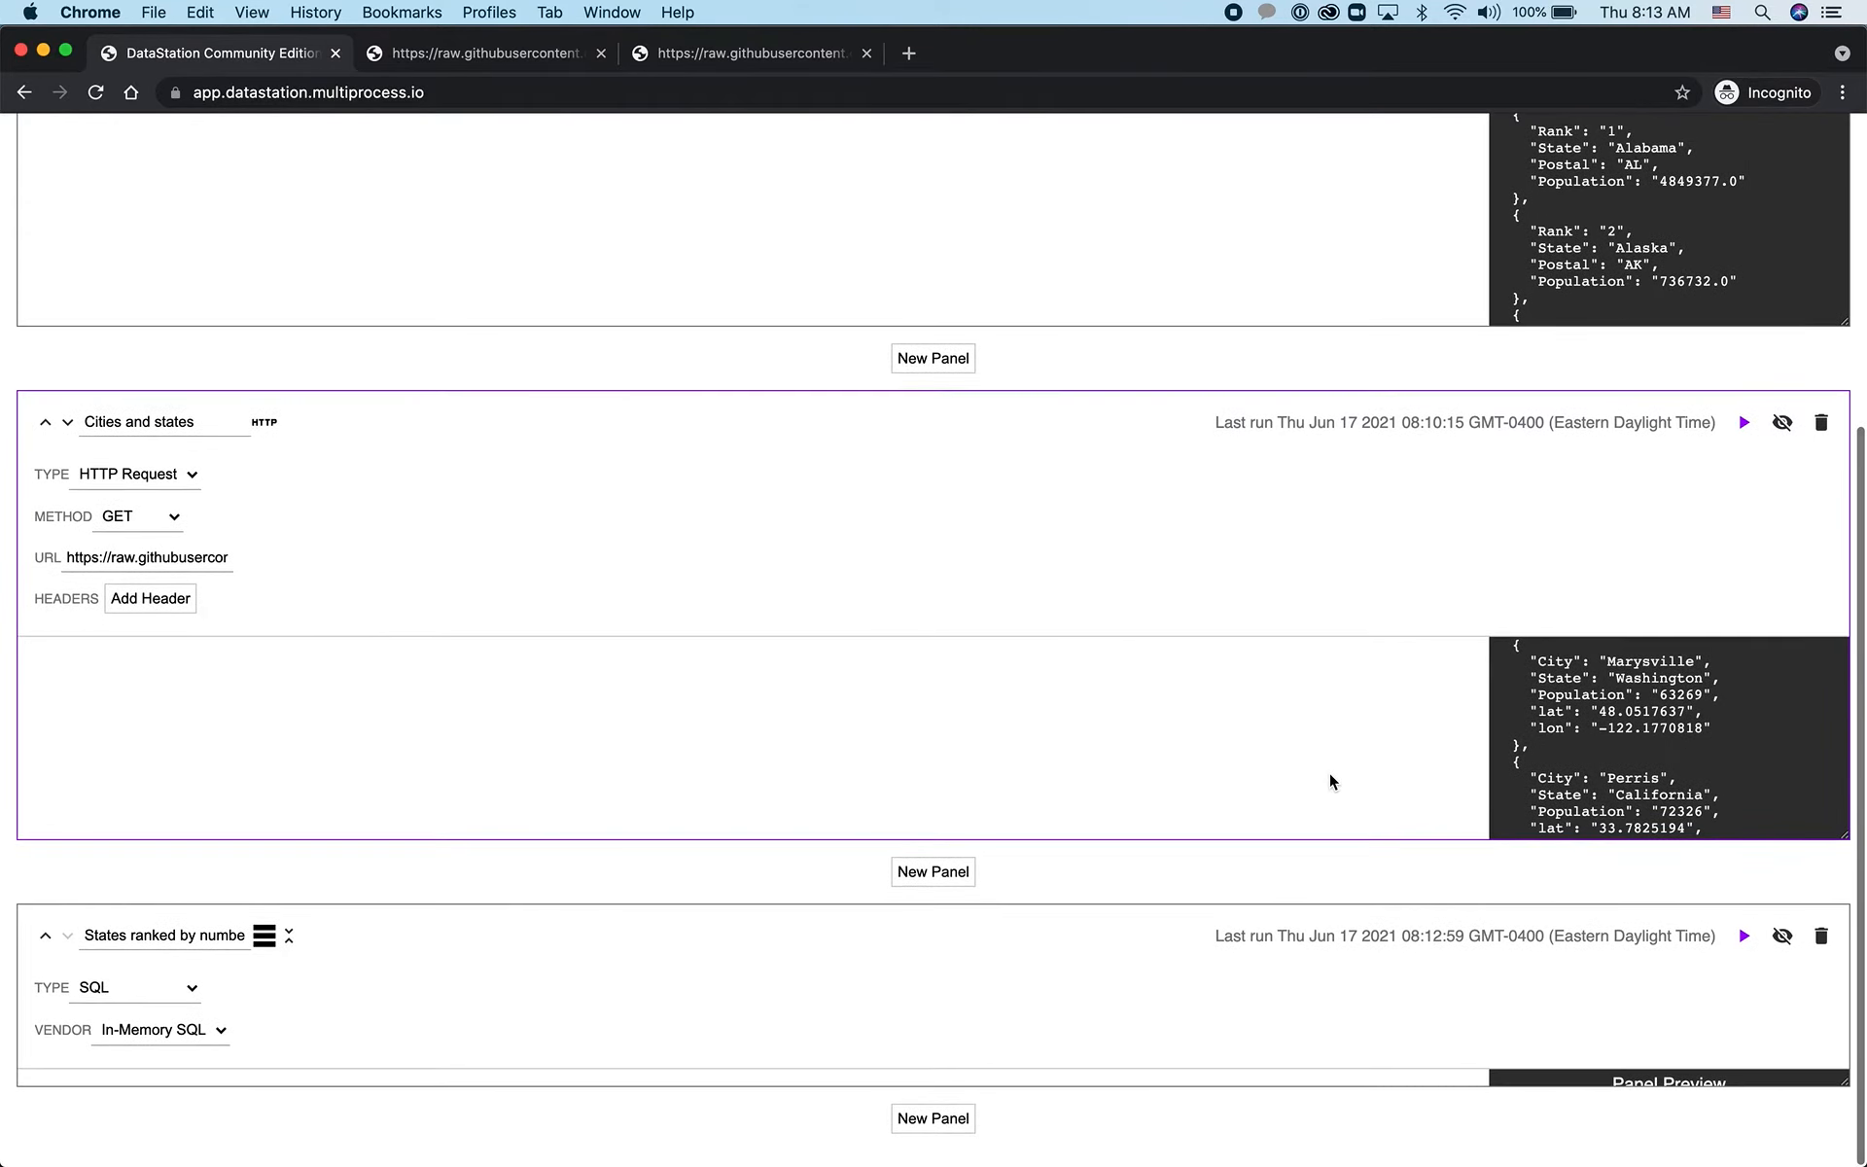
Increase the SQL panel's height to show the query and the first results
drag(1845, 1081, 1846, 1165)
scroll(1299, 963, down, 2)
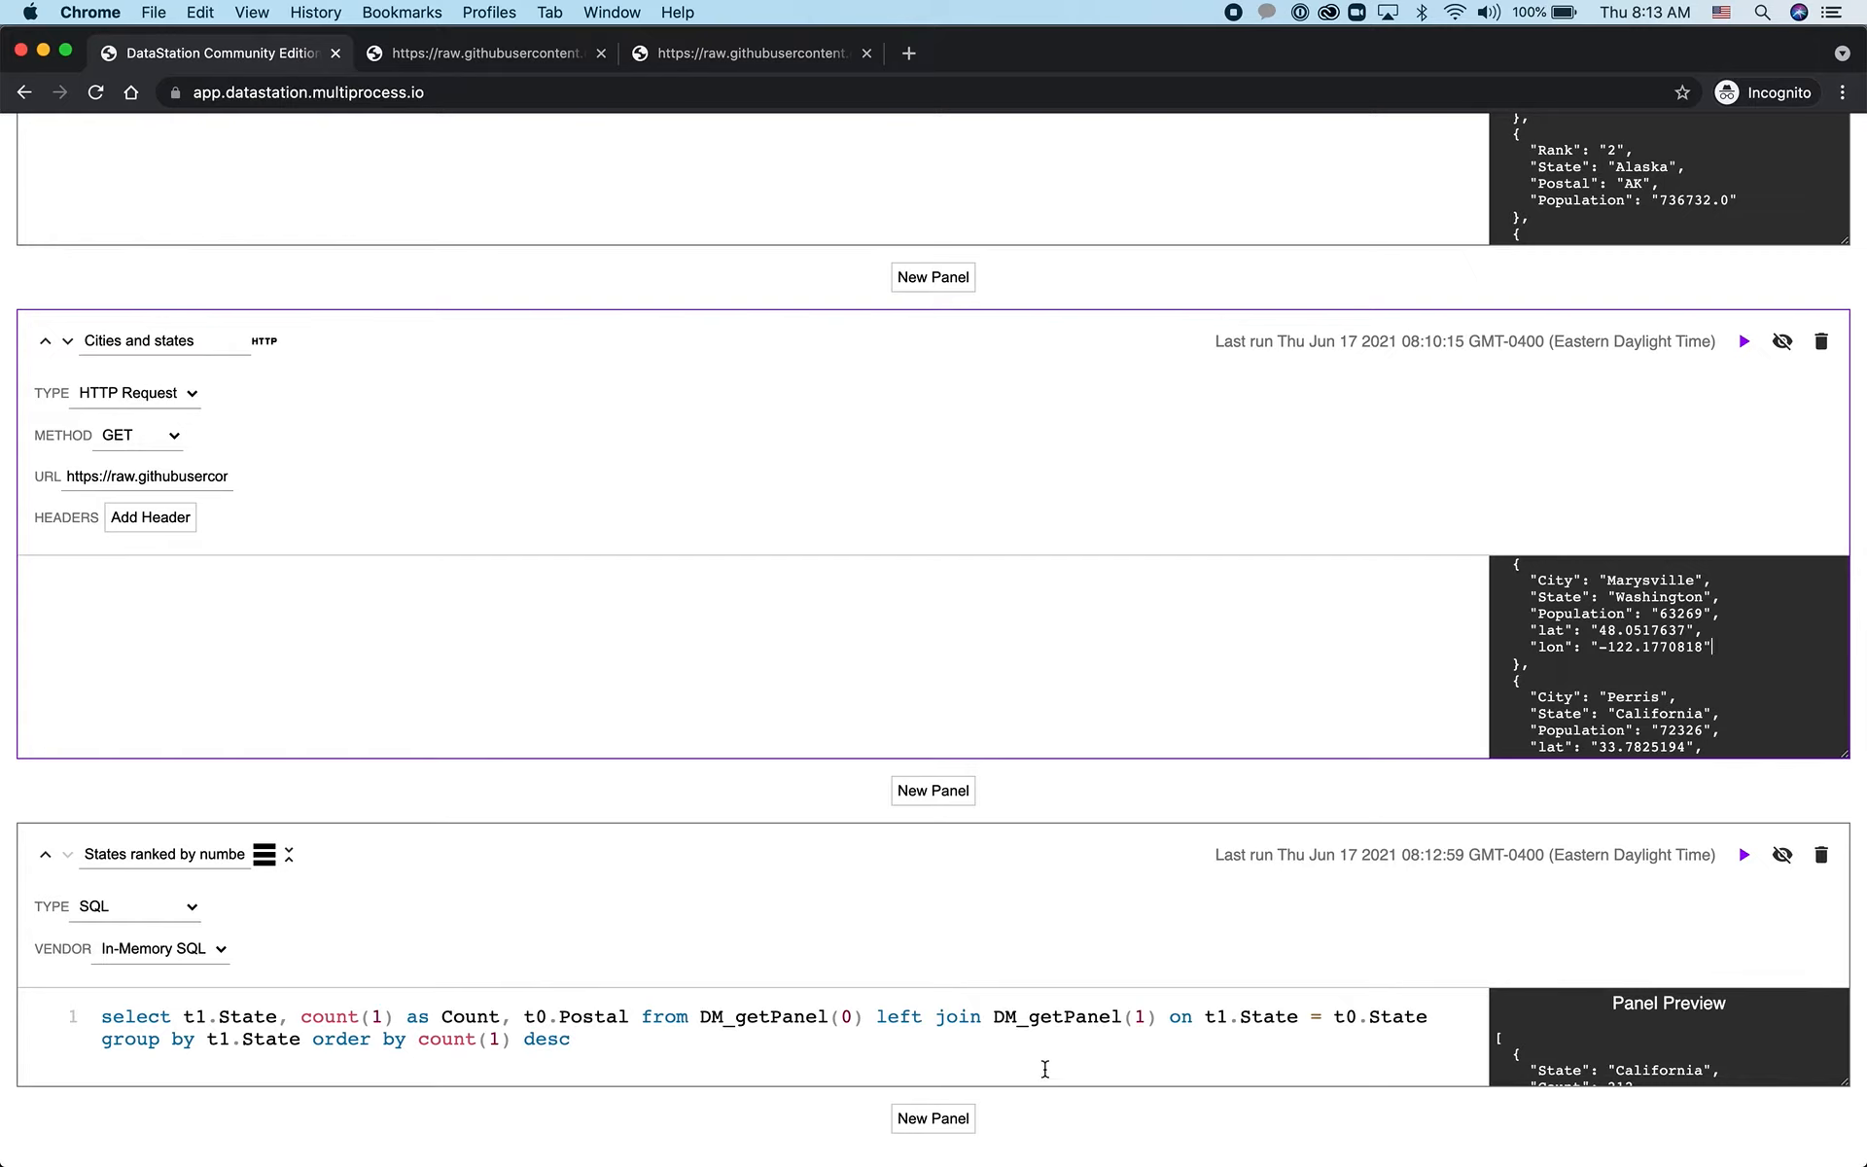
drag(1846, 1085, 1847, 1159)
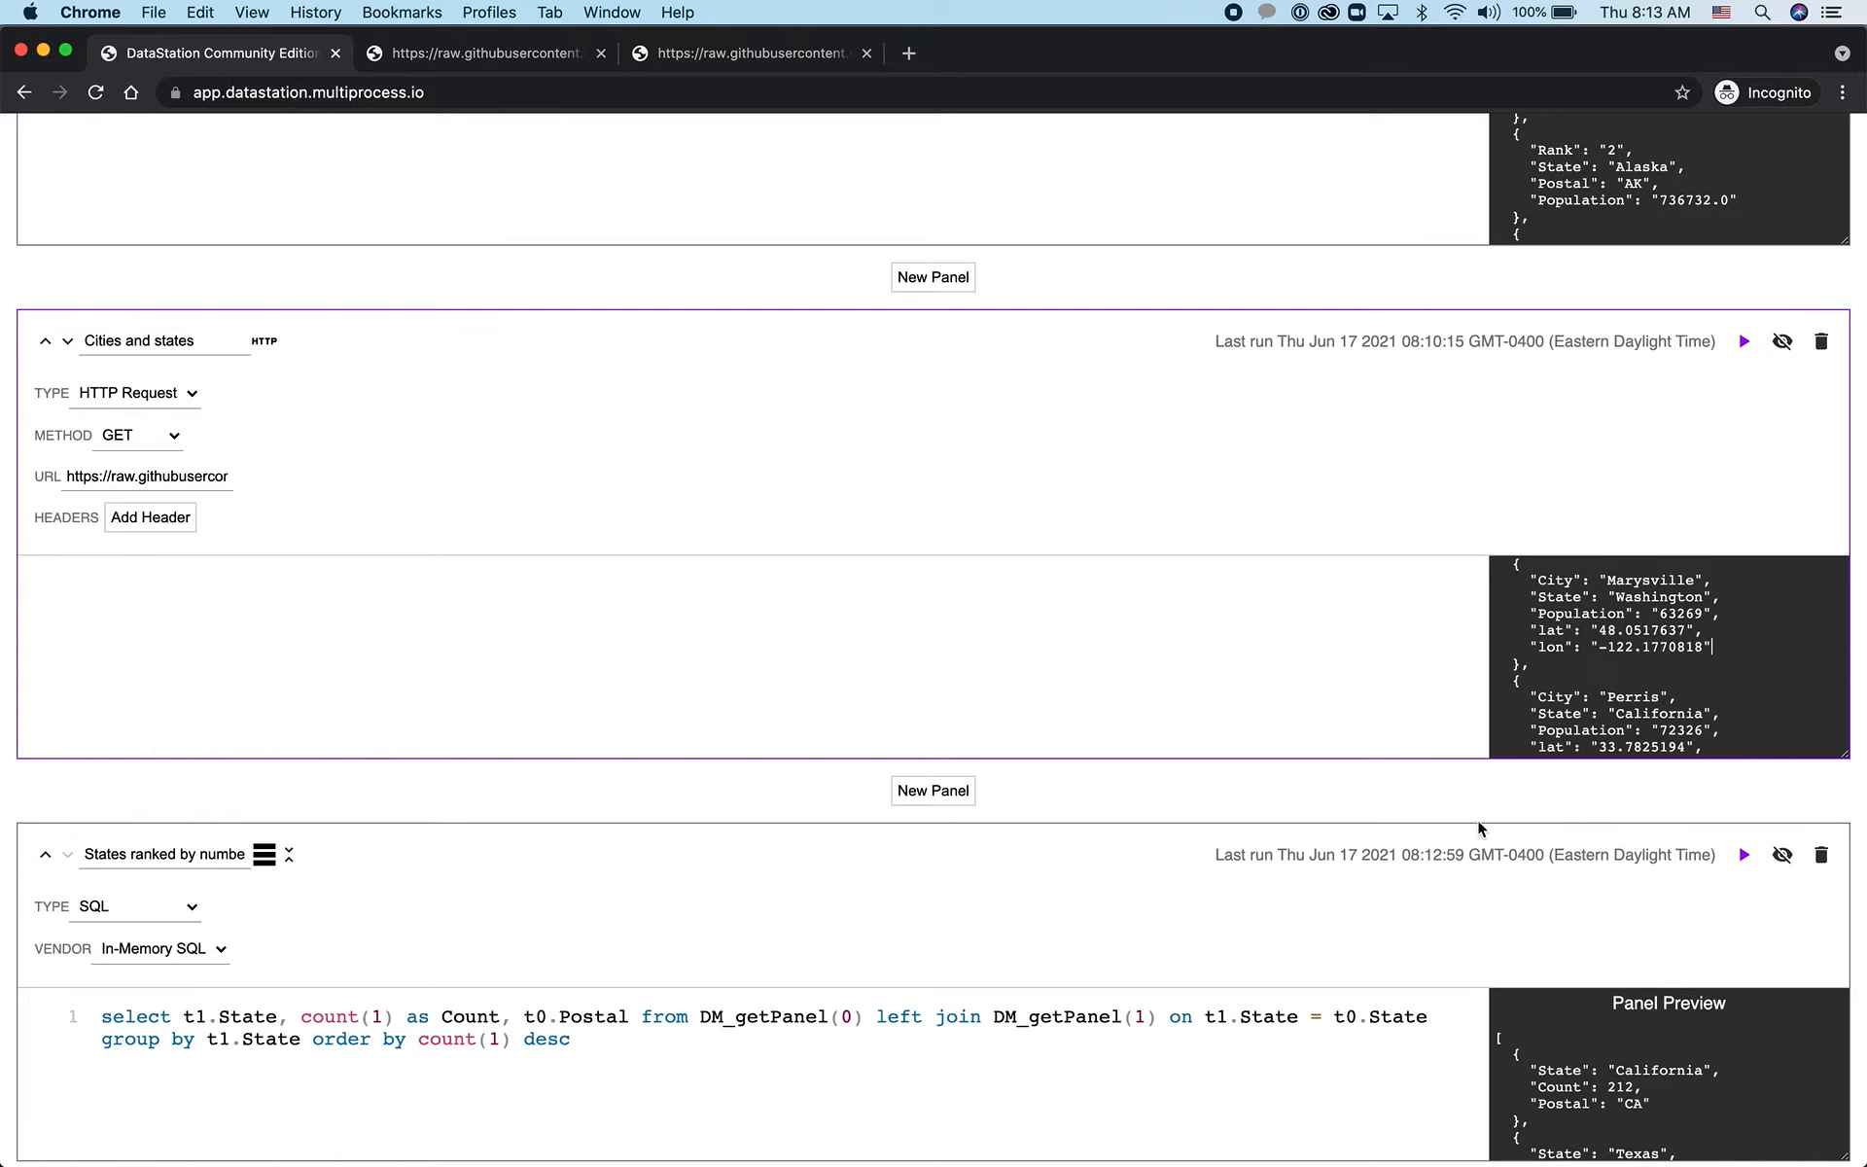
Add a new panel below the SQL panel and set its type to Graph
scroll(1395, 844, down, 3)
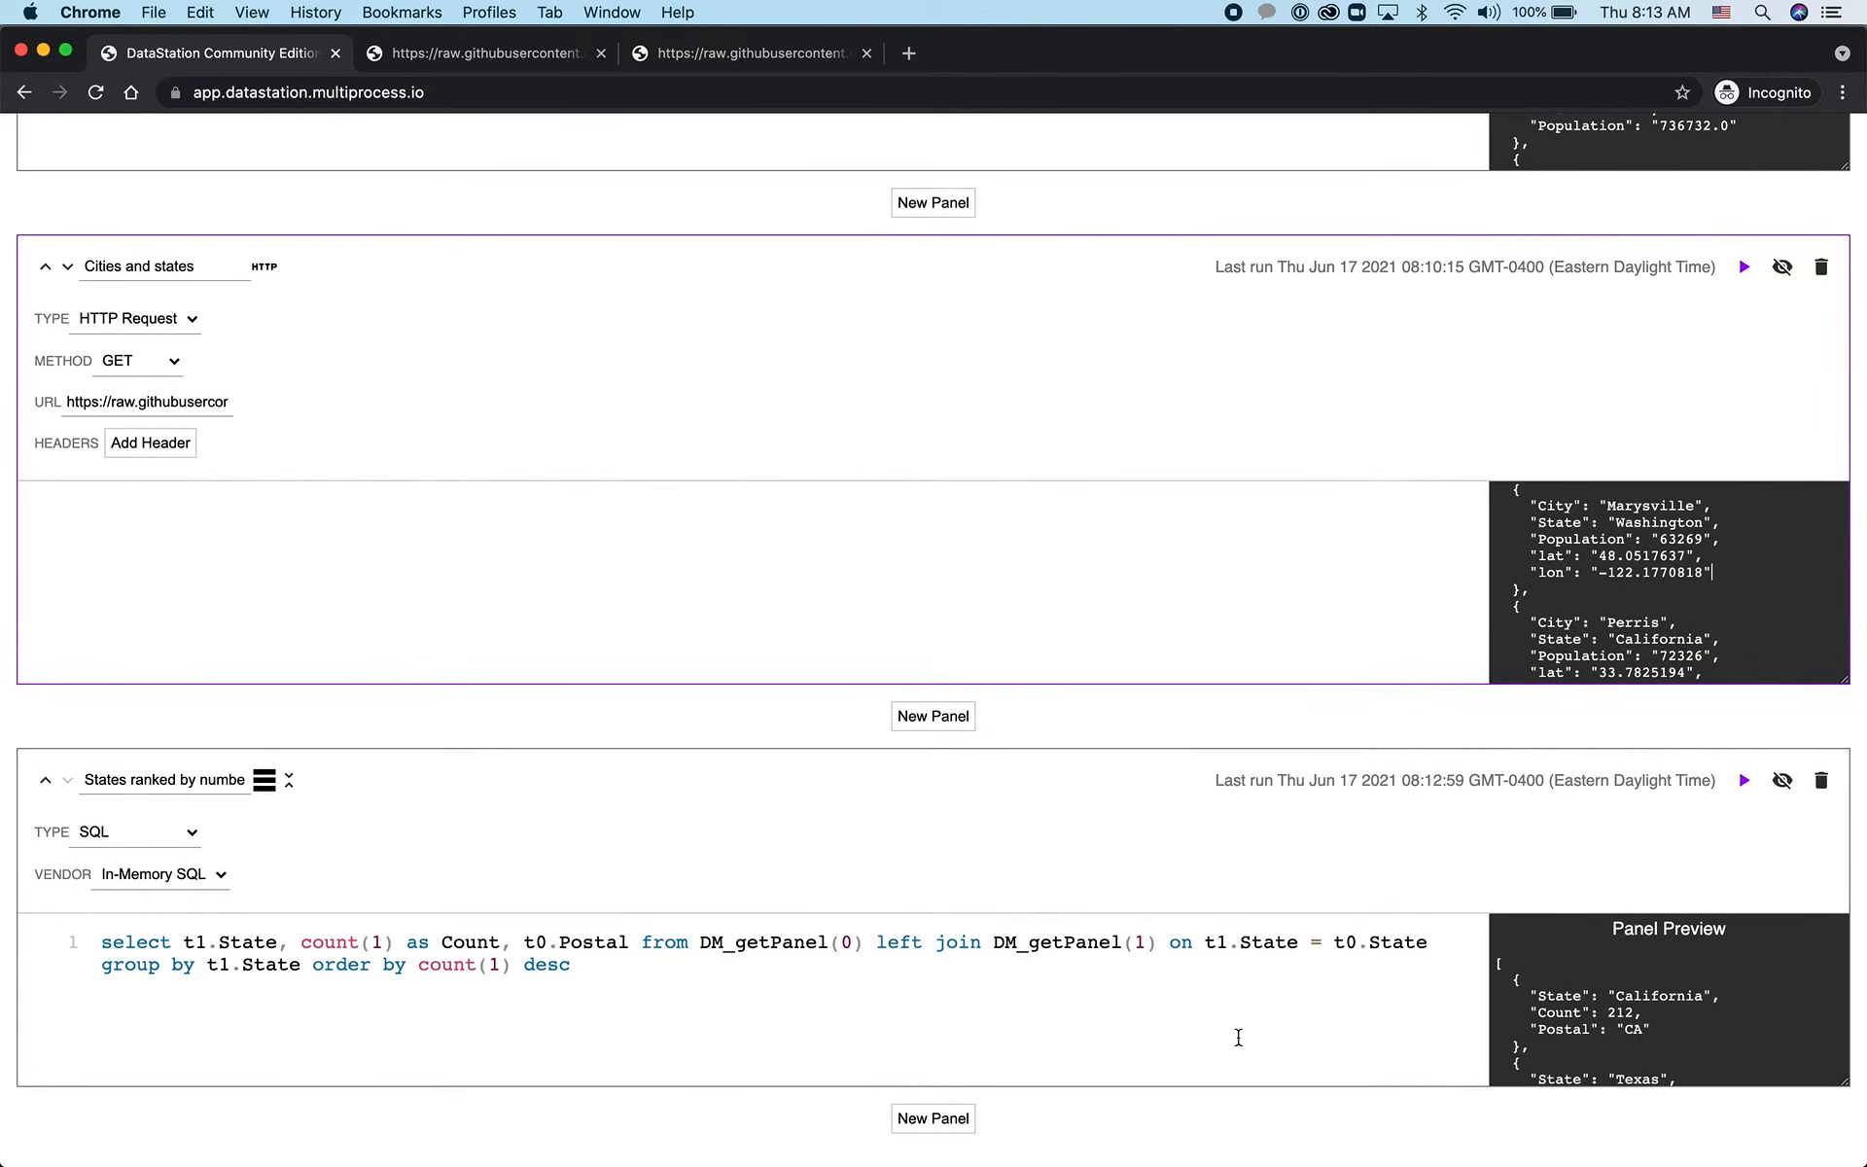
click(948, 1128)
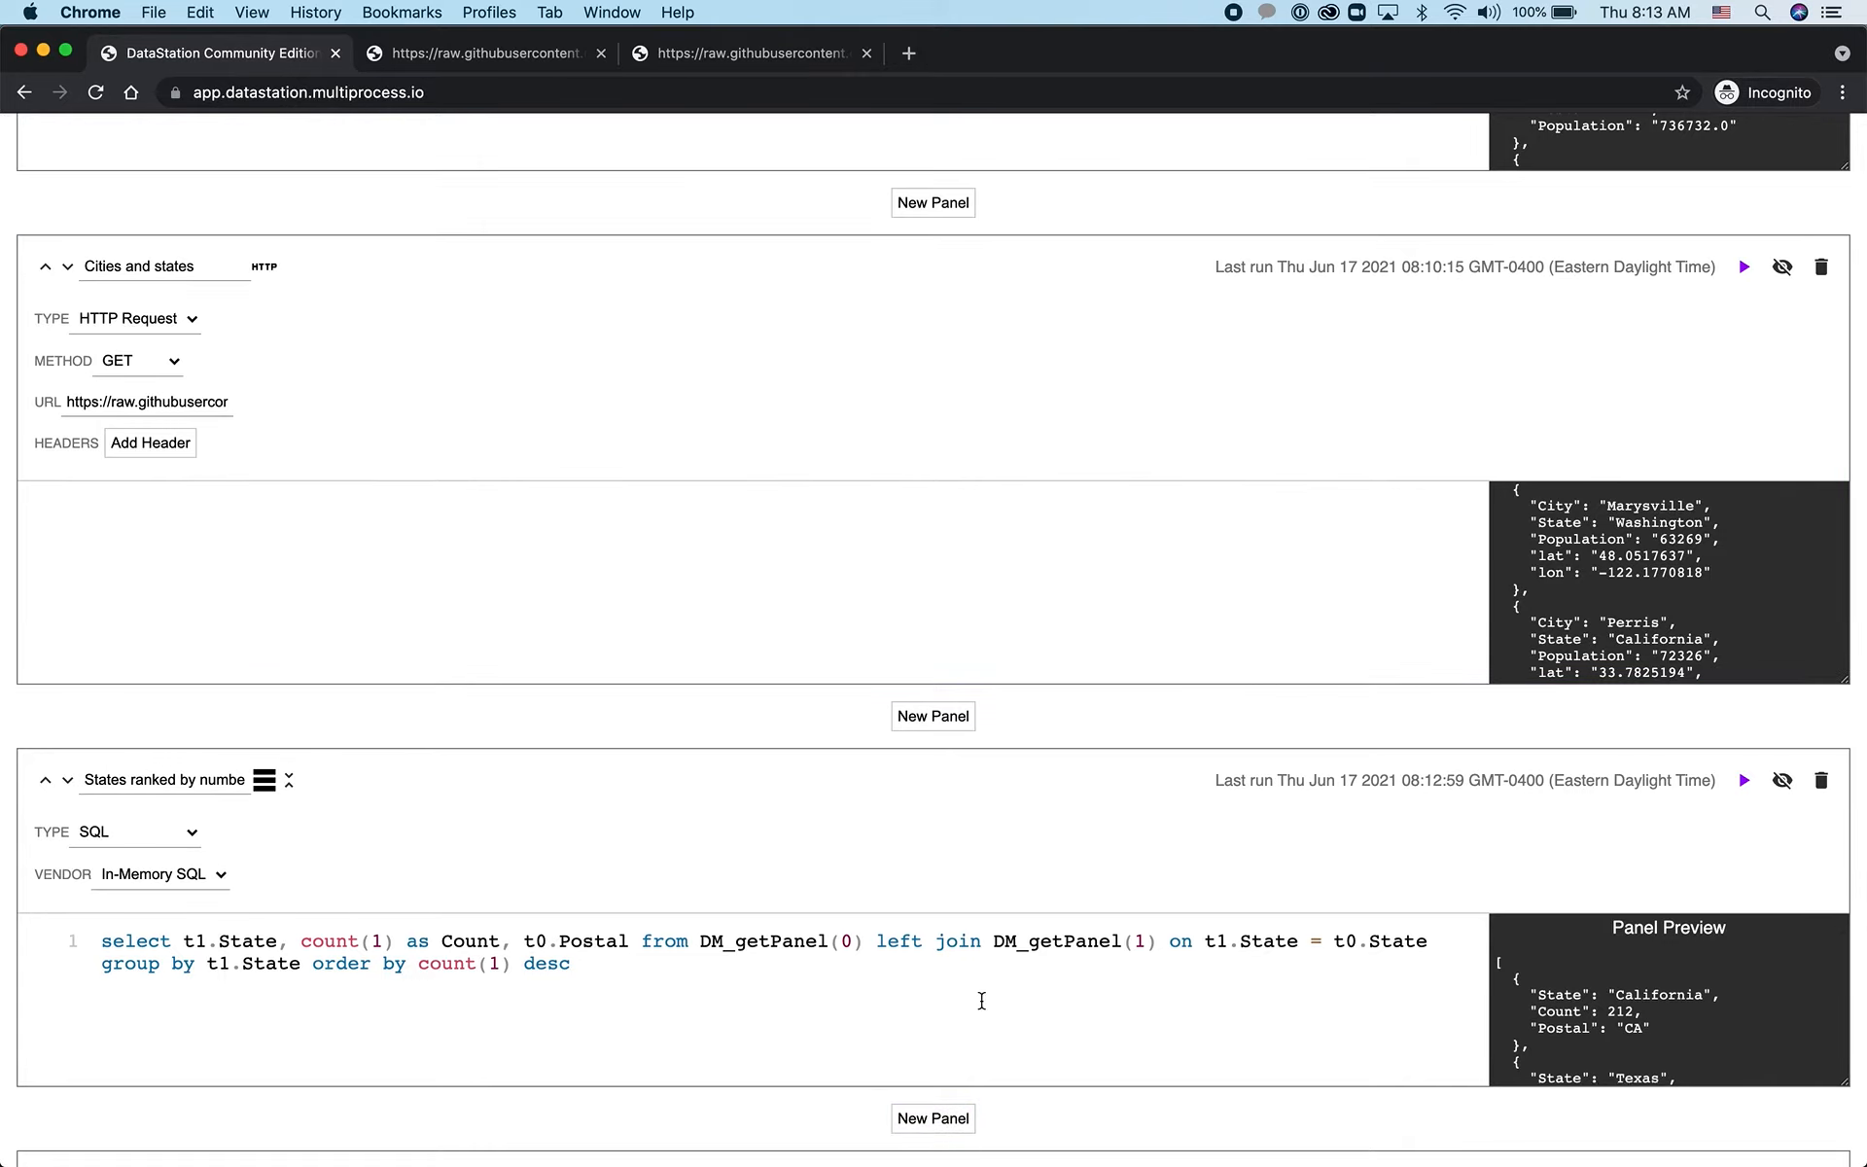
scroll(1155, 1136, down, 5)
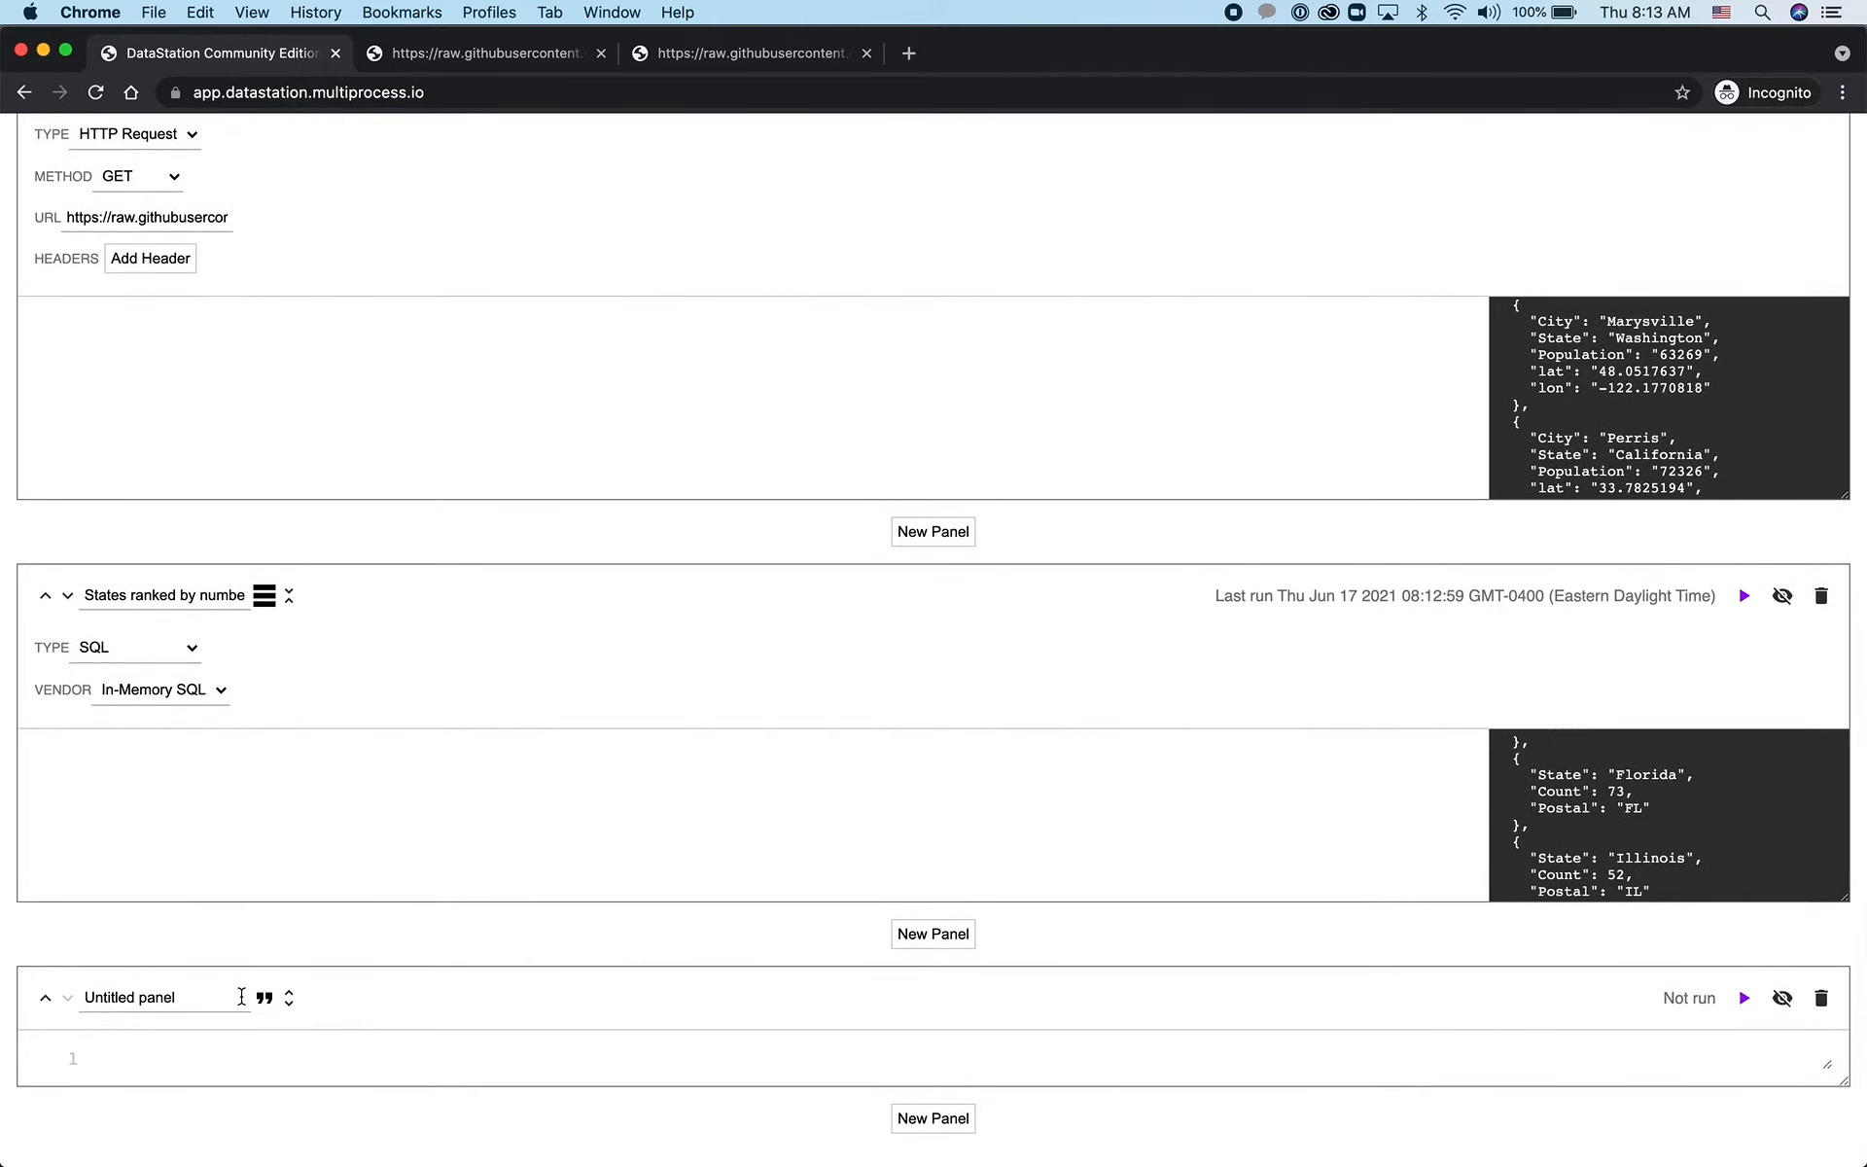
click(289, 1004)
click(209, 1052)
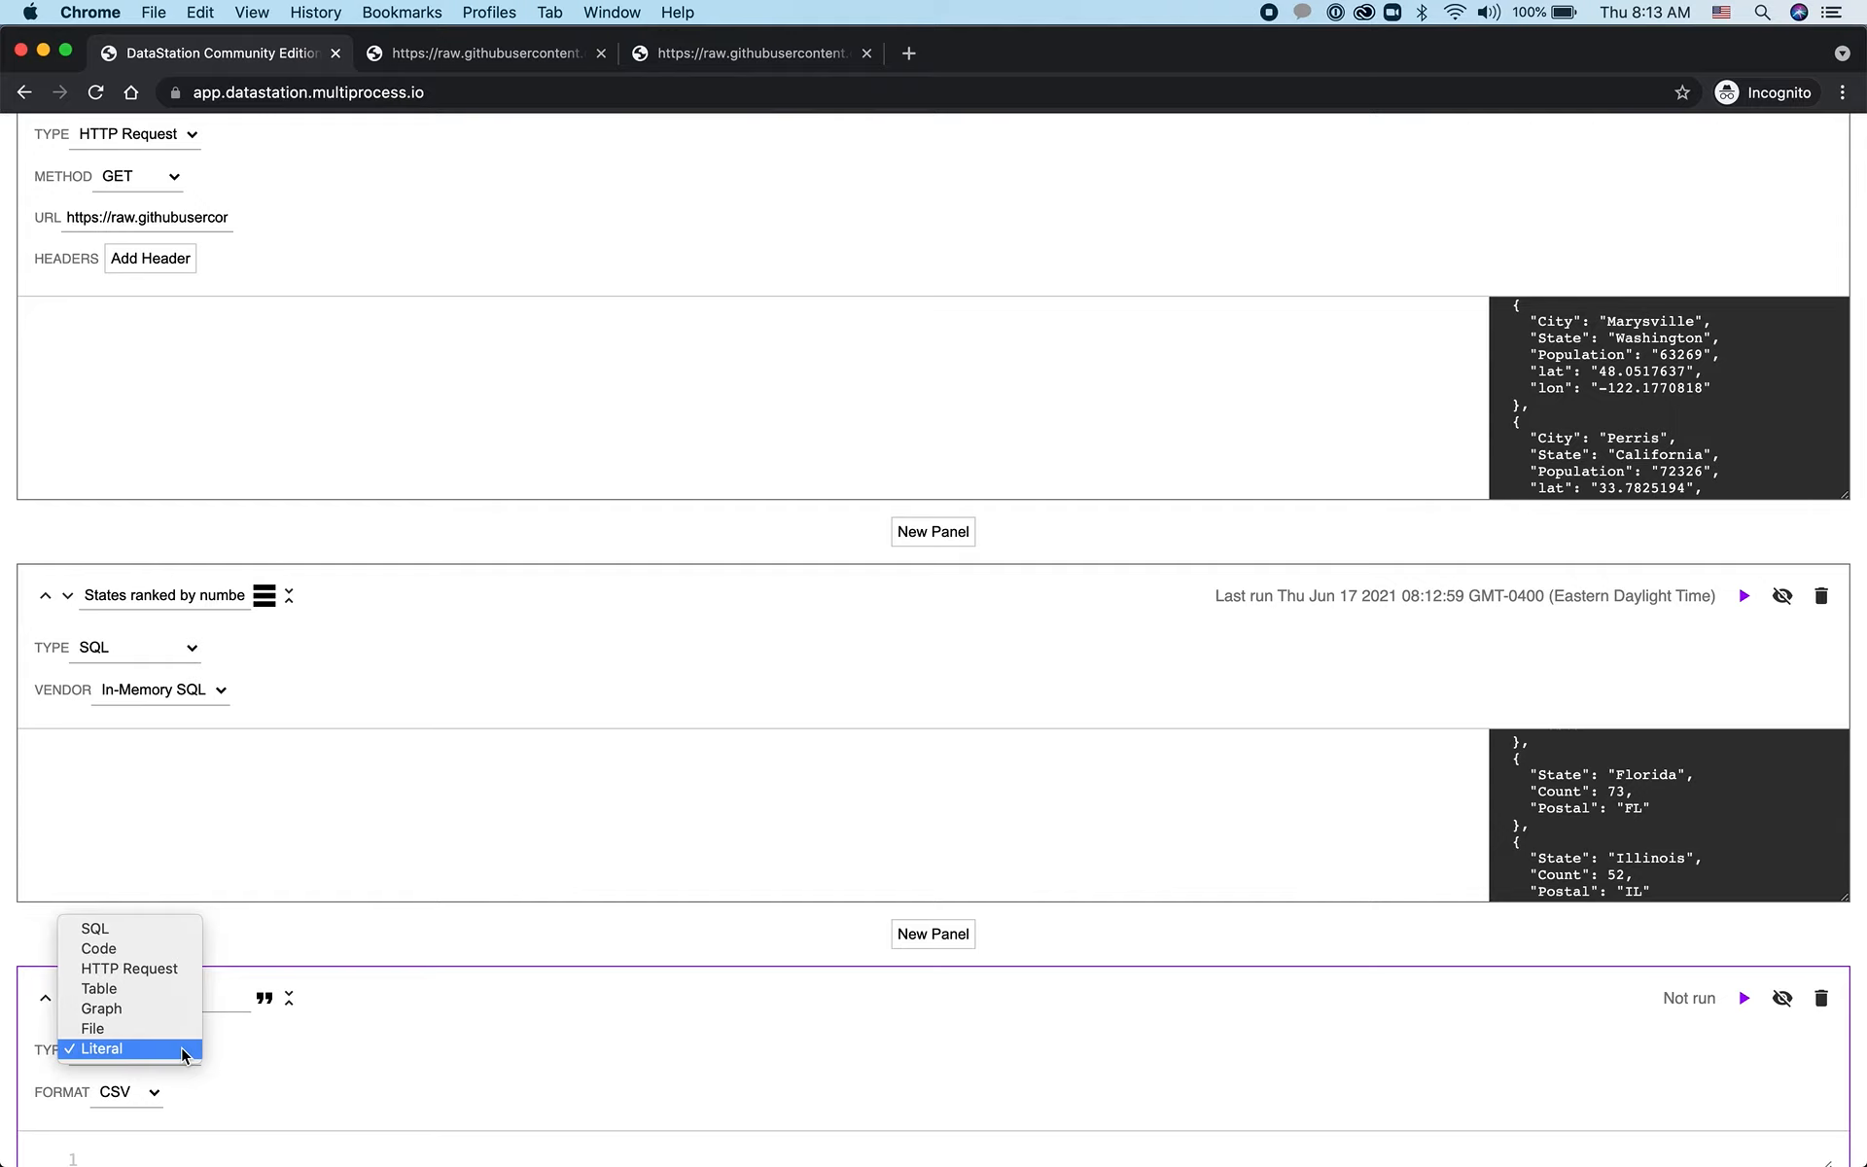
click(185, 1007)
Set the graph's source to "[#2] States ranked by number of big cities with postal" and its x-axis field to Postal
scroll(499, 1045, down, 5)
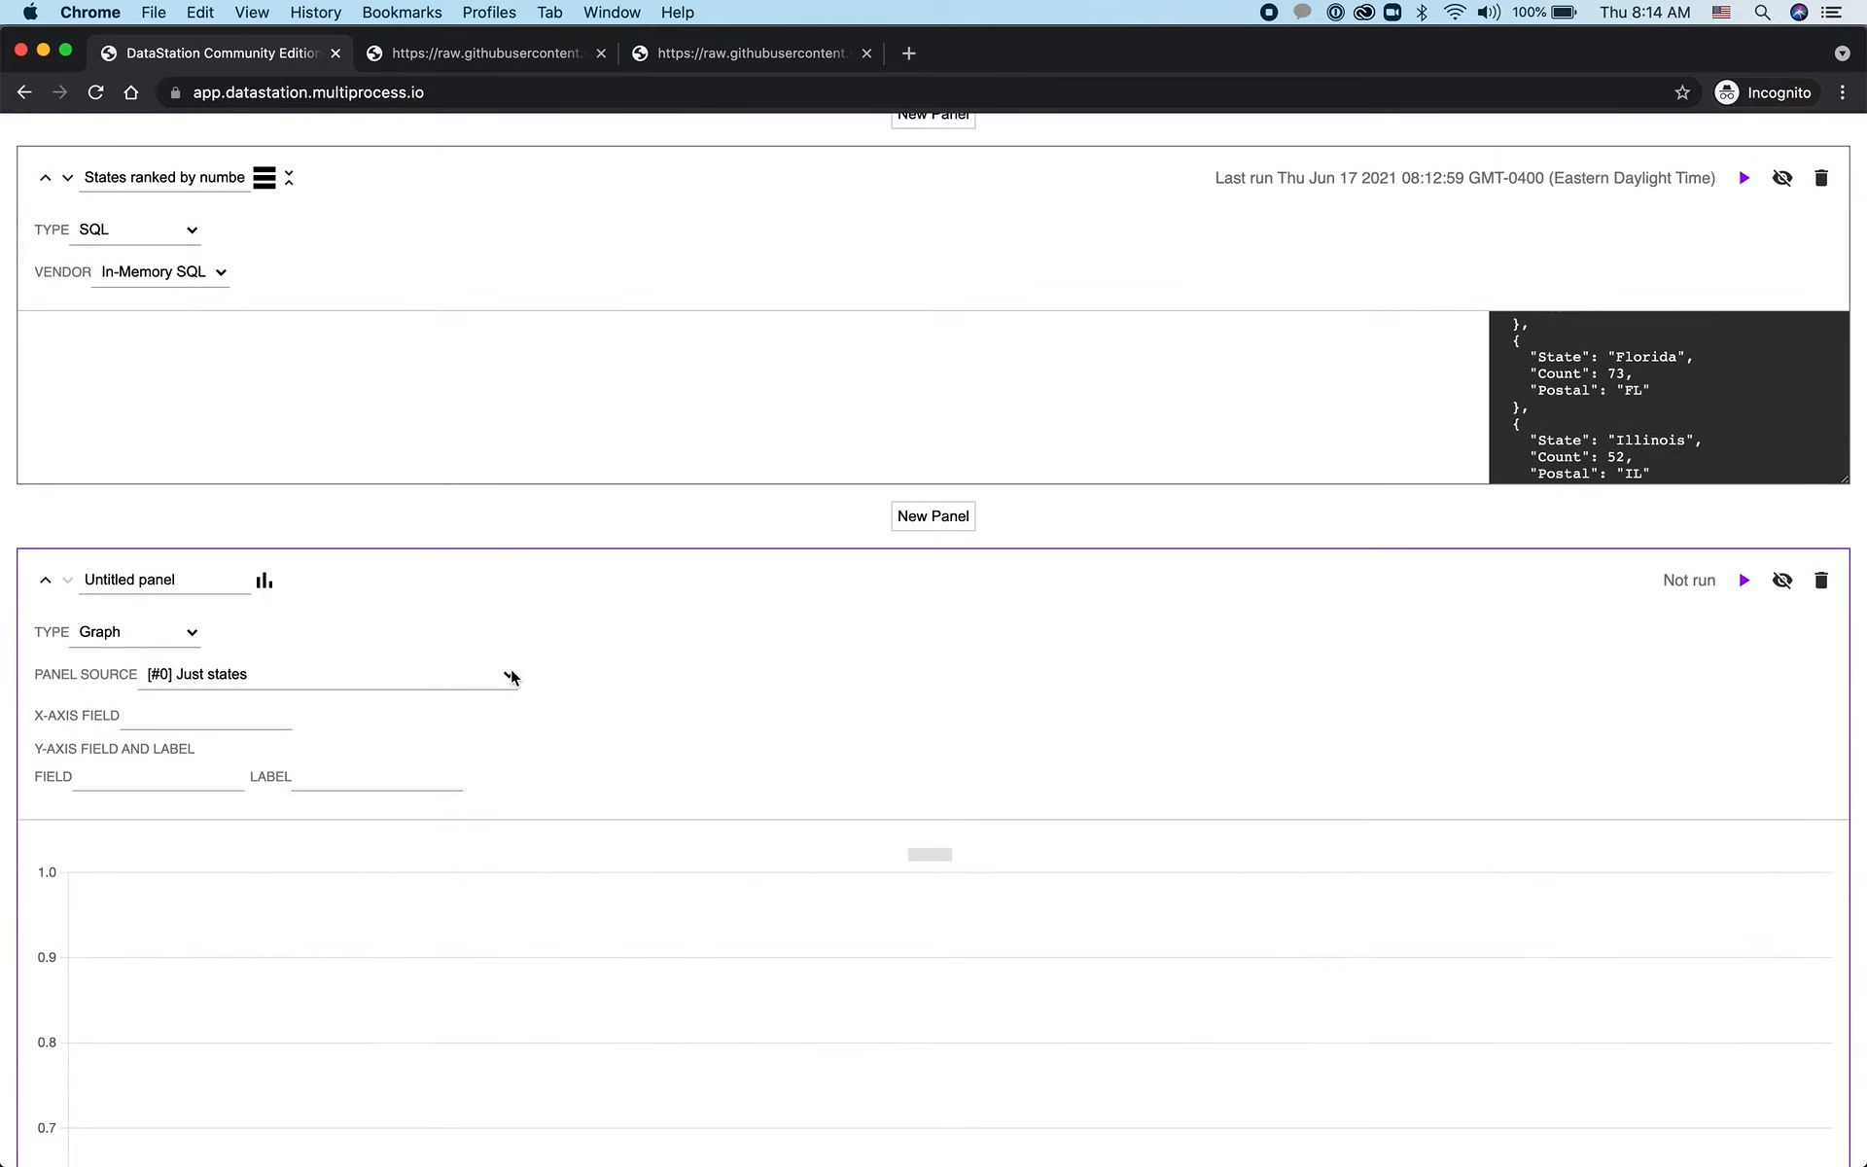
click(511, 669)
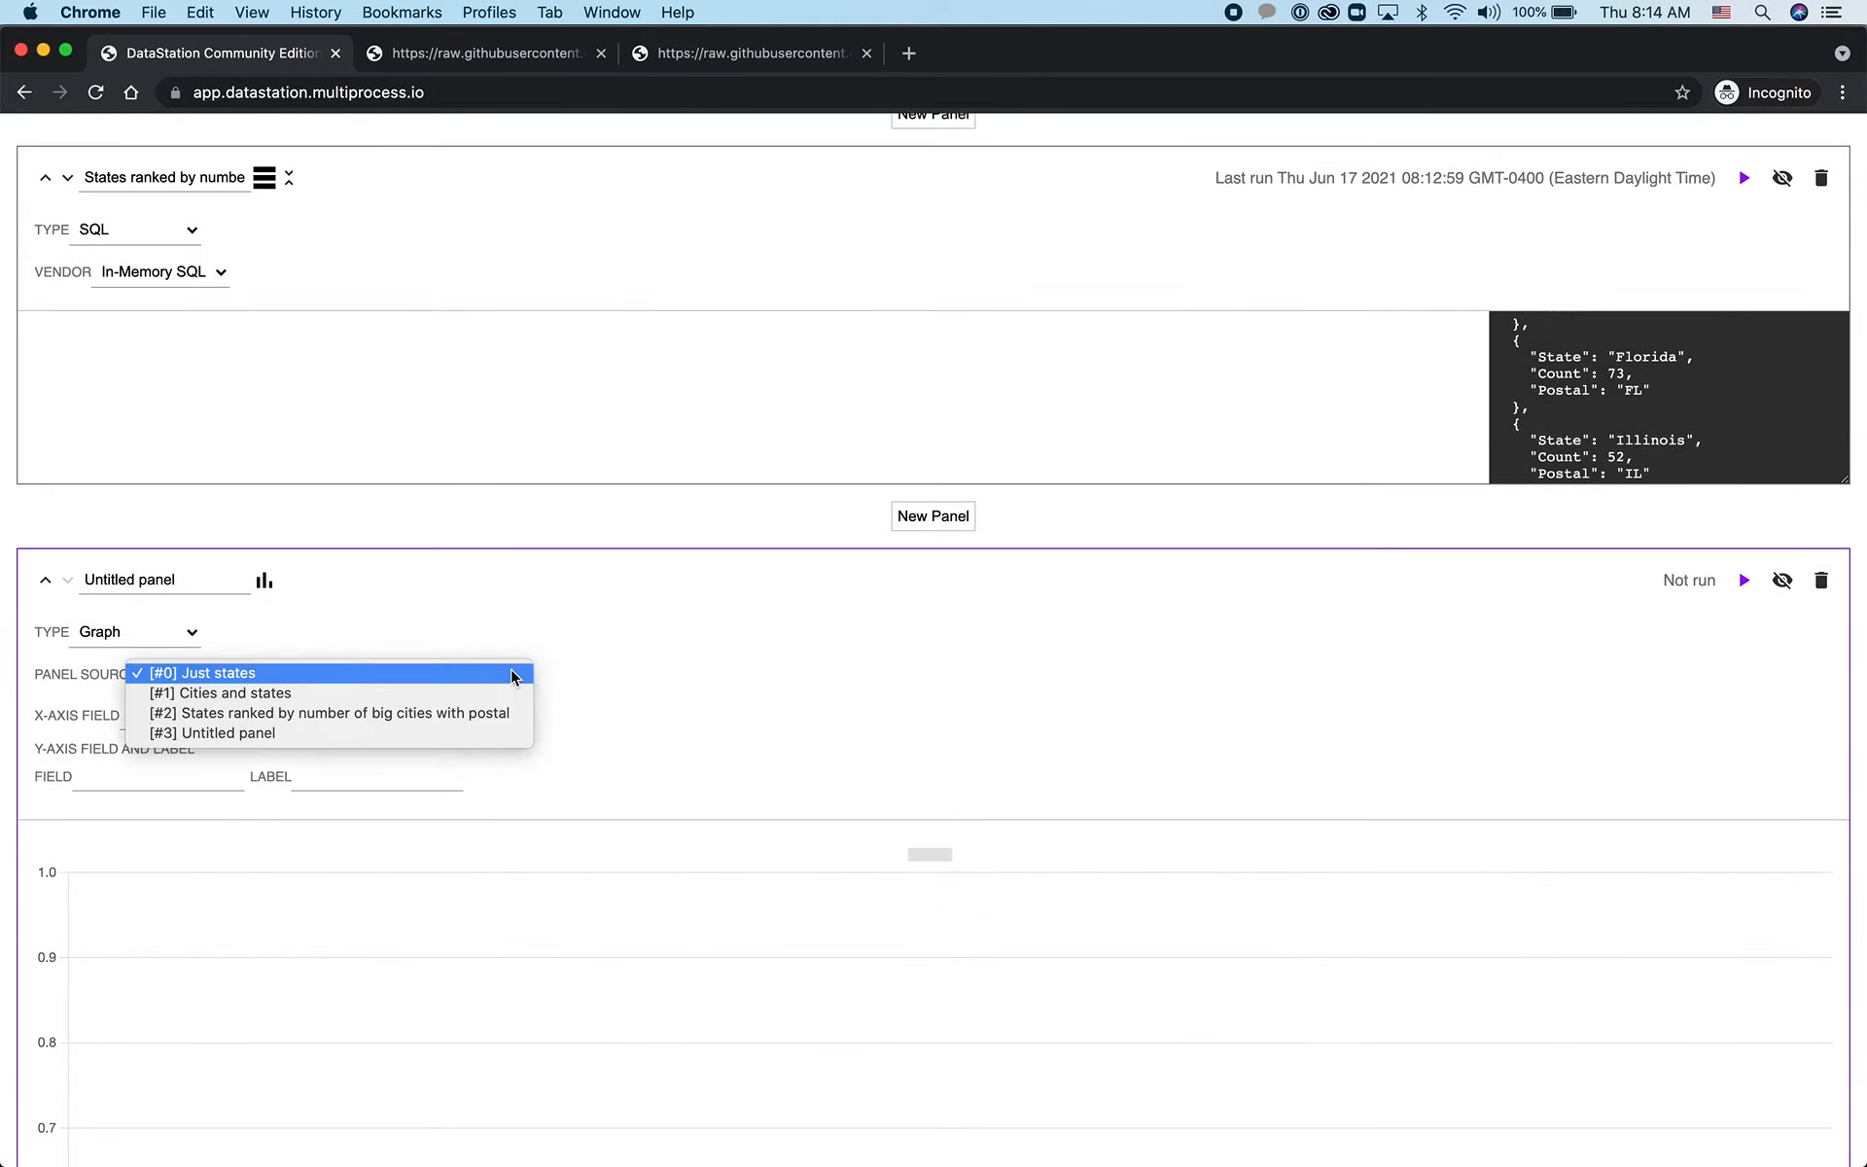
click(464, 712)
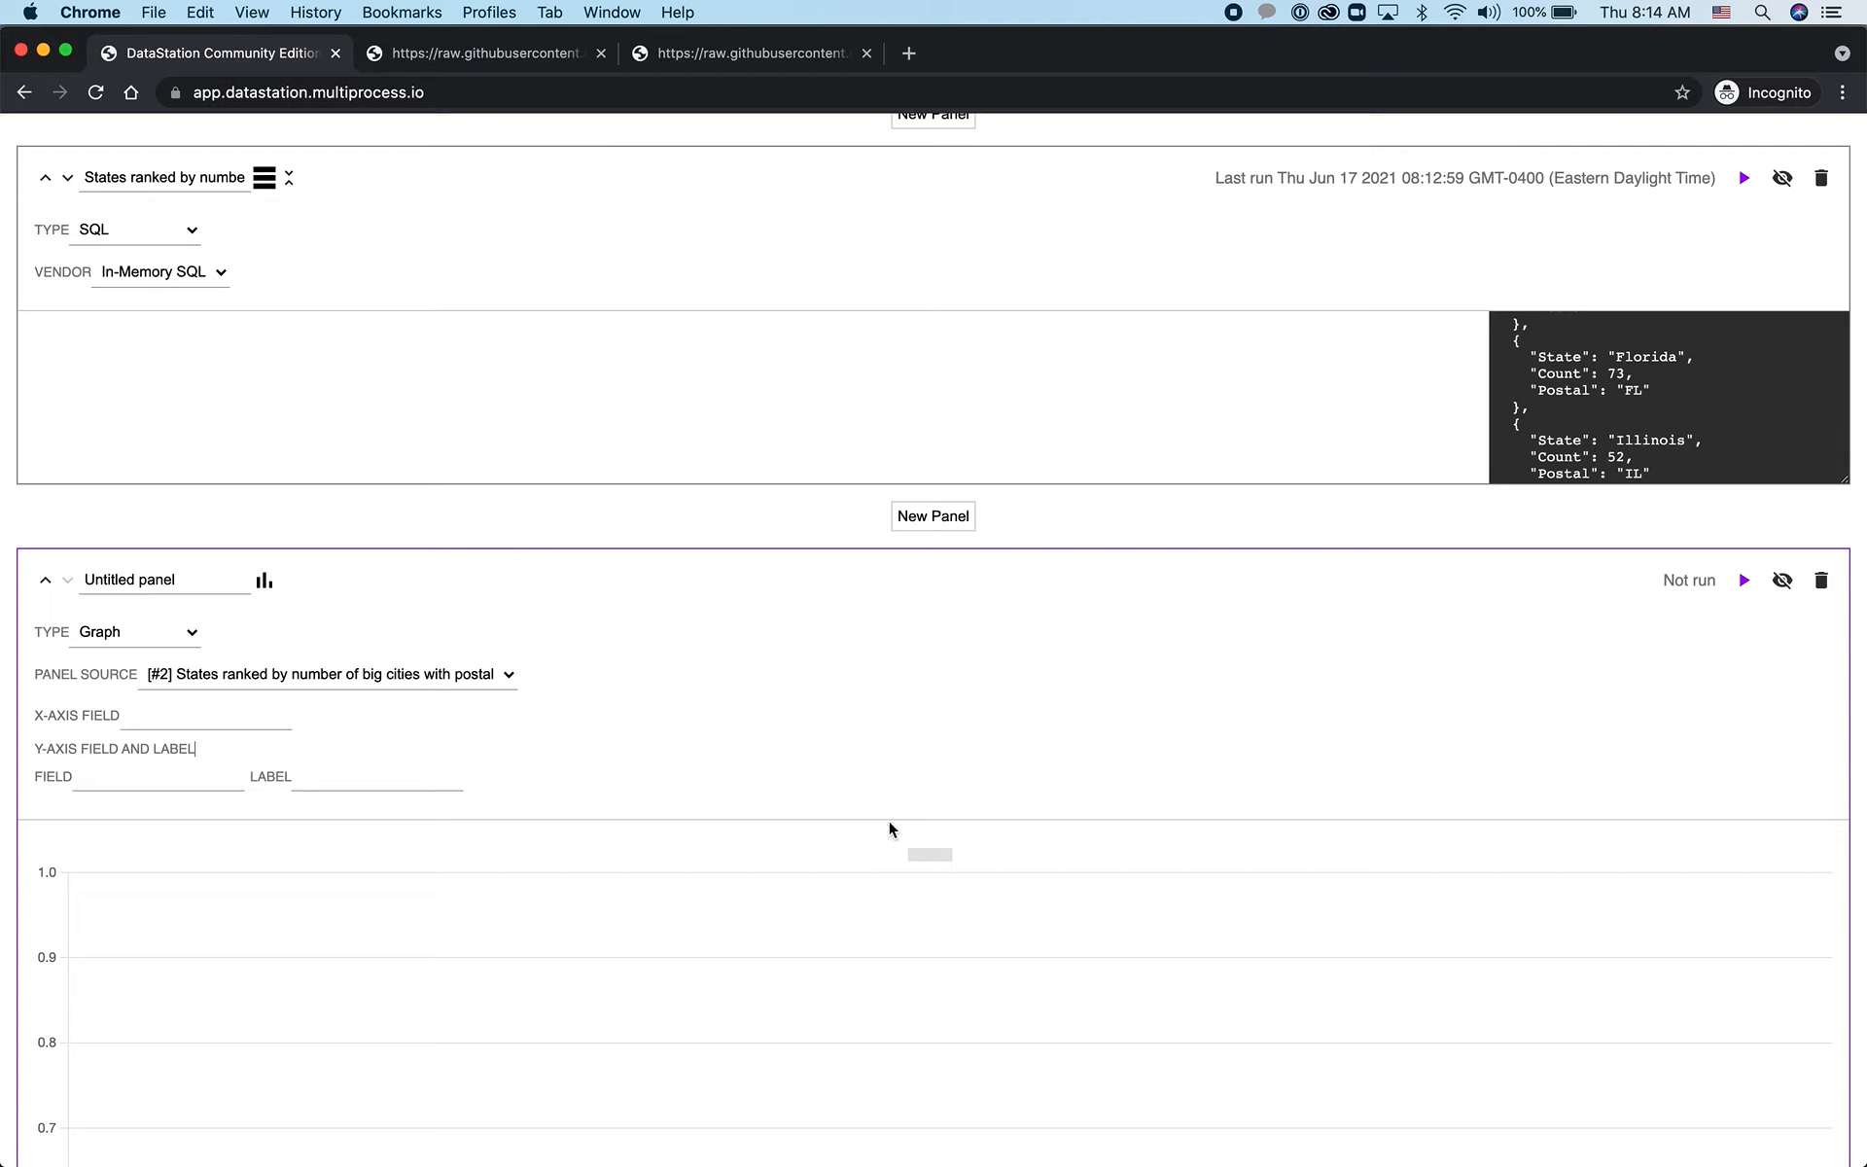
click(191, 724)
text(Postal)
Set the graph panel's y-axis field to Count
click(121, 779)
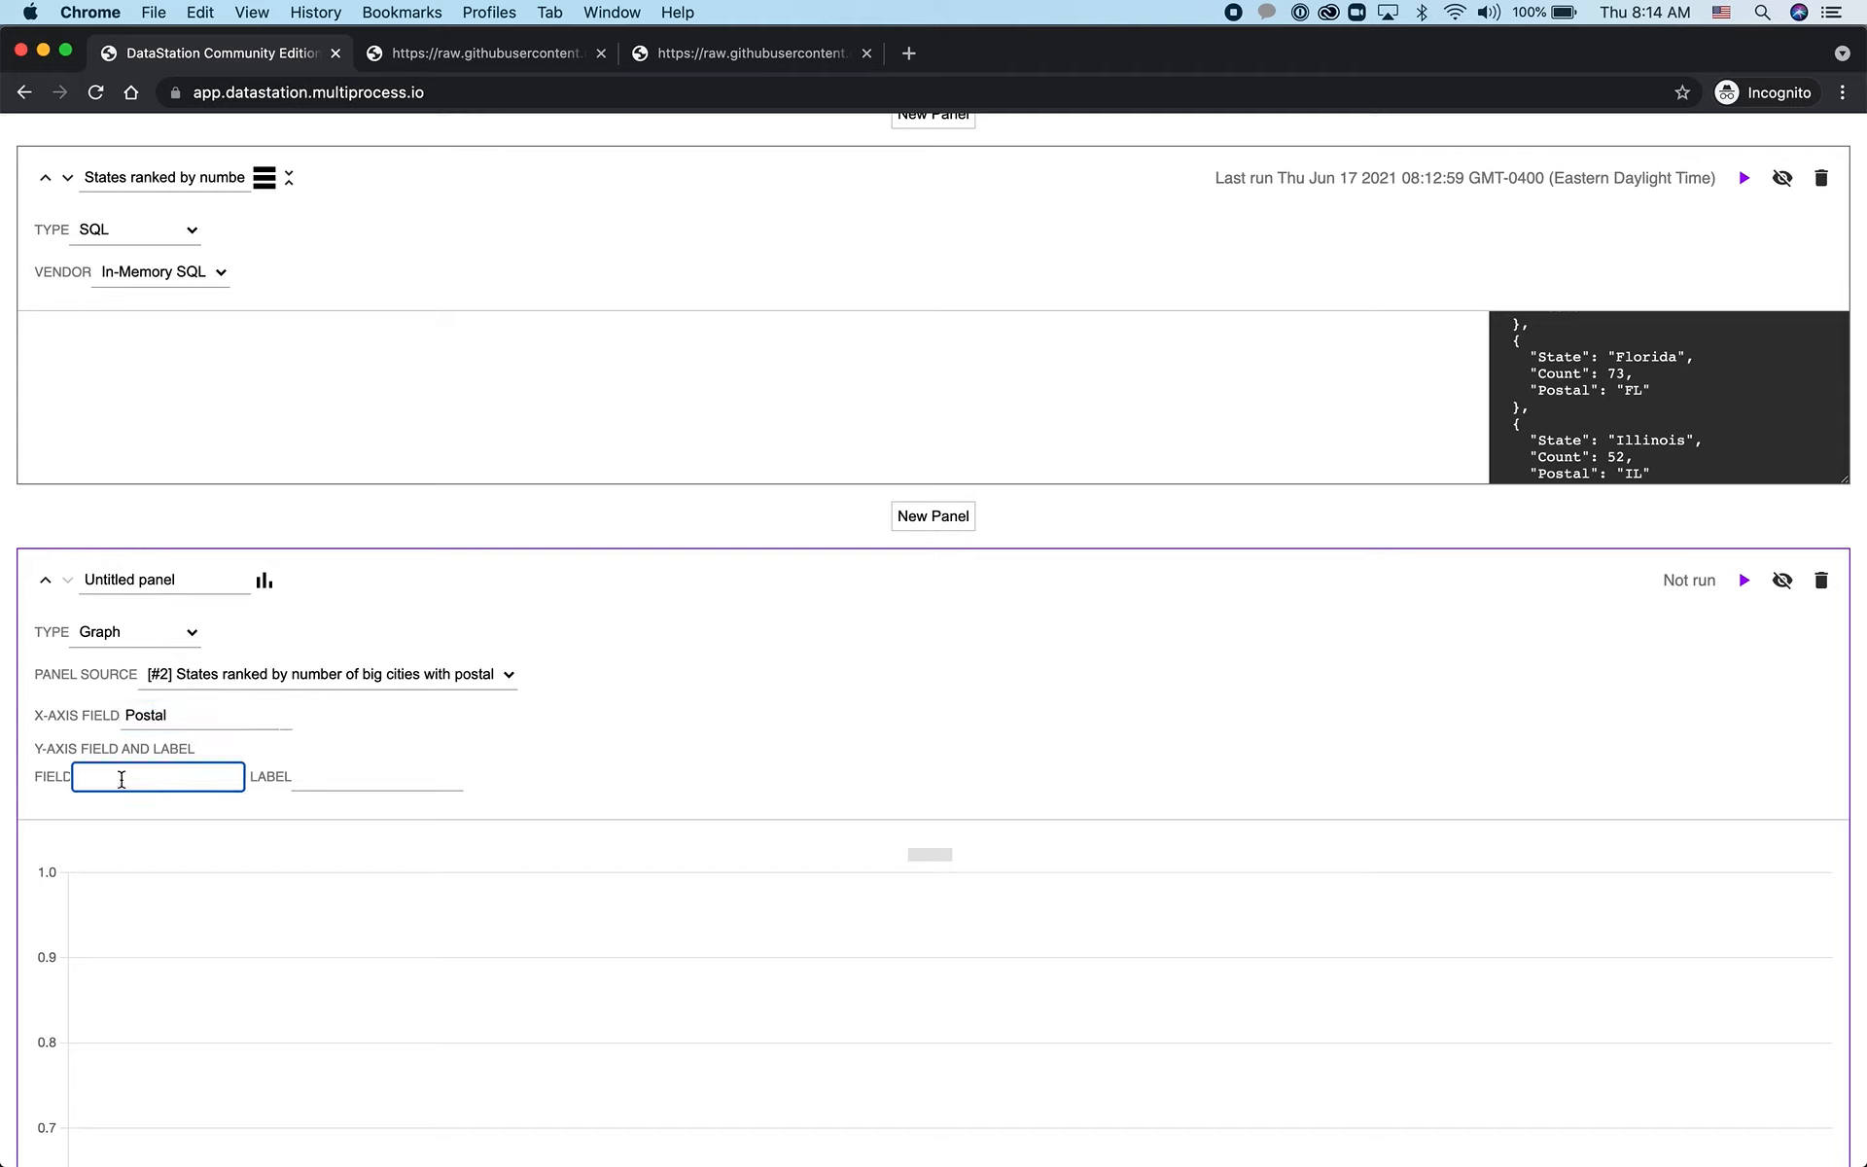
text(Count)
key(super+a)
text(Count)
Label the graph's y-axis "Number of big cities" and run the panel to display the bar chart by state postal code
click(347, 770)
text(Num)
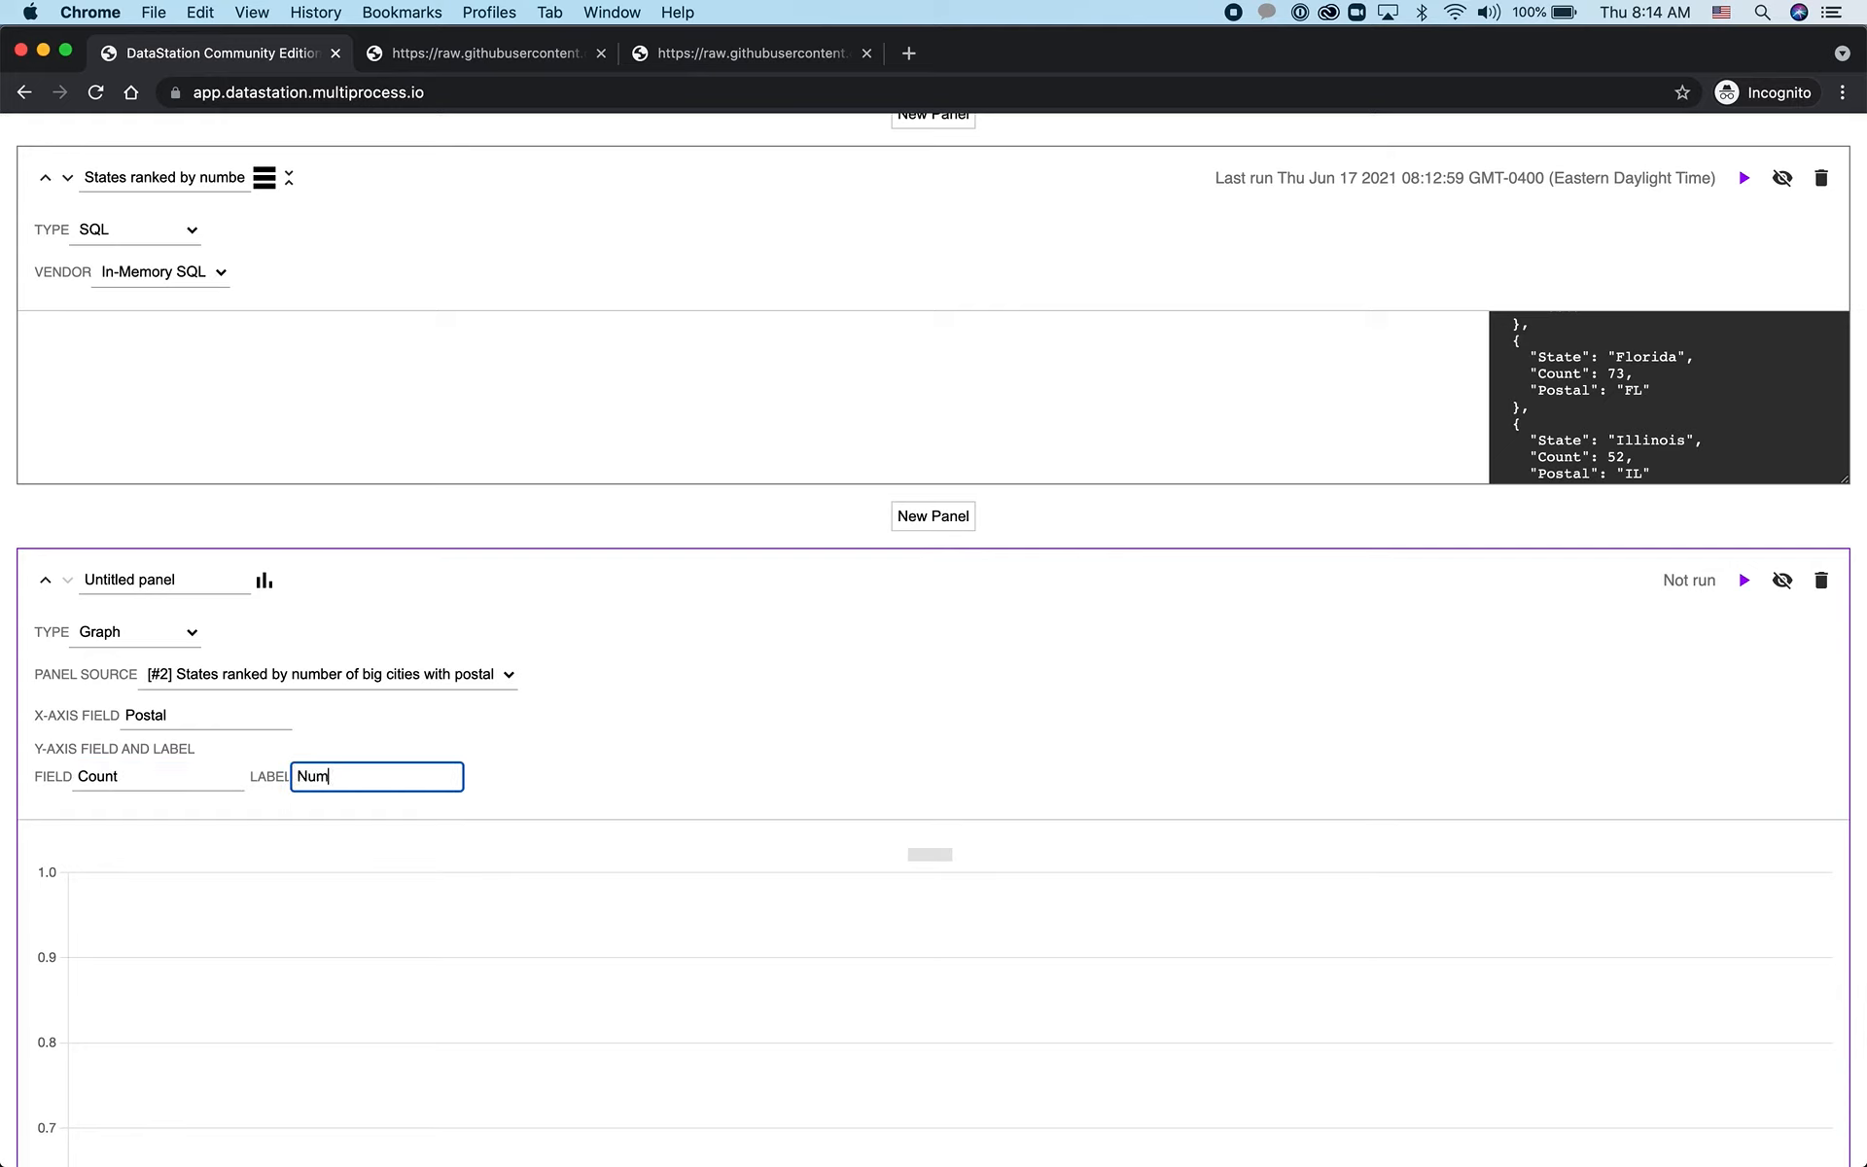
text(eer ofc)
key(BackSpace)
text(big)
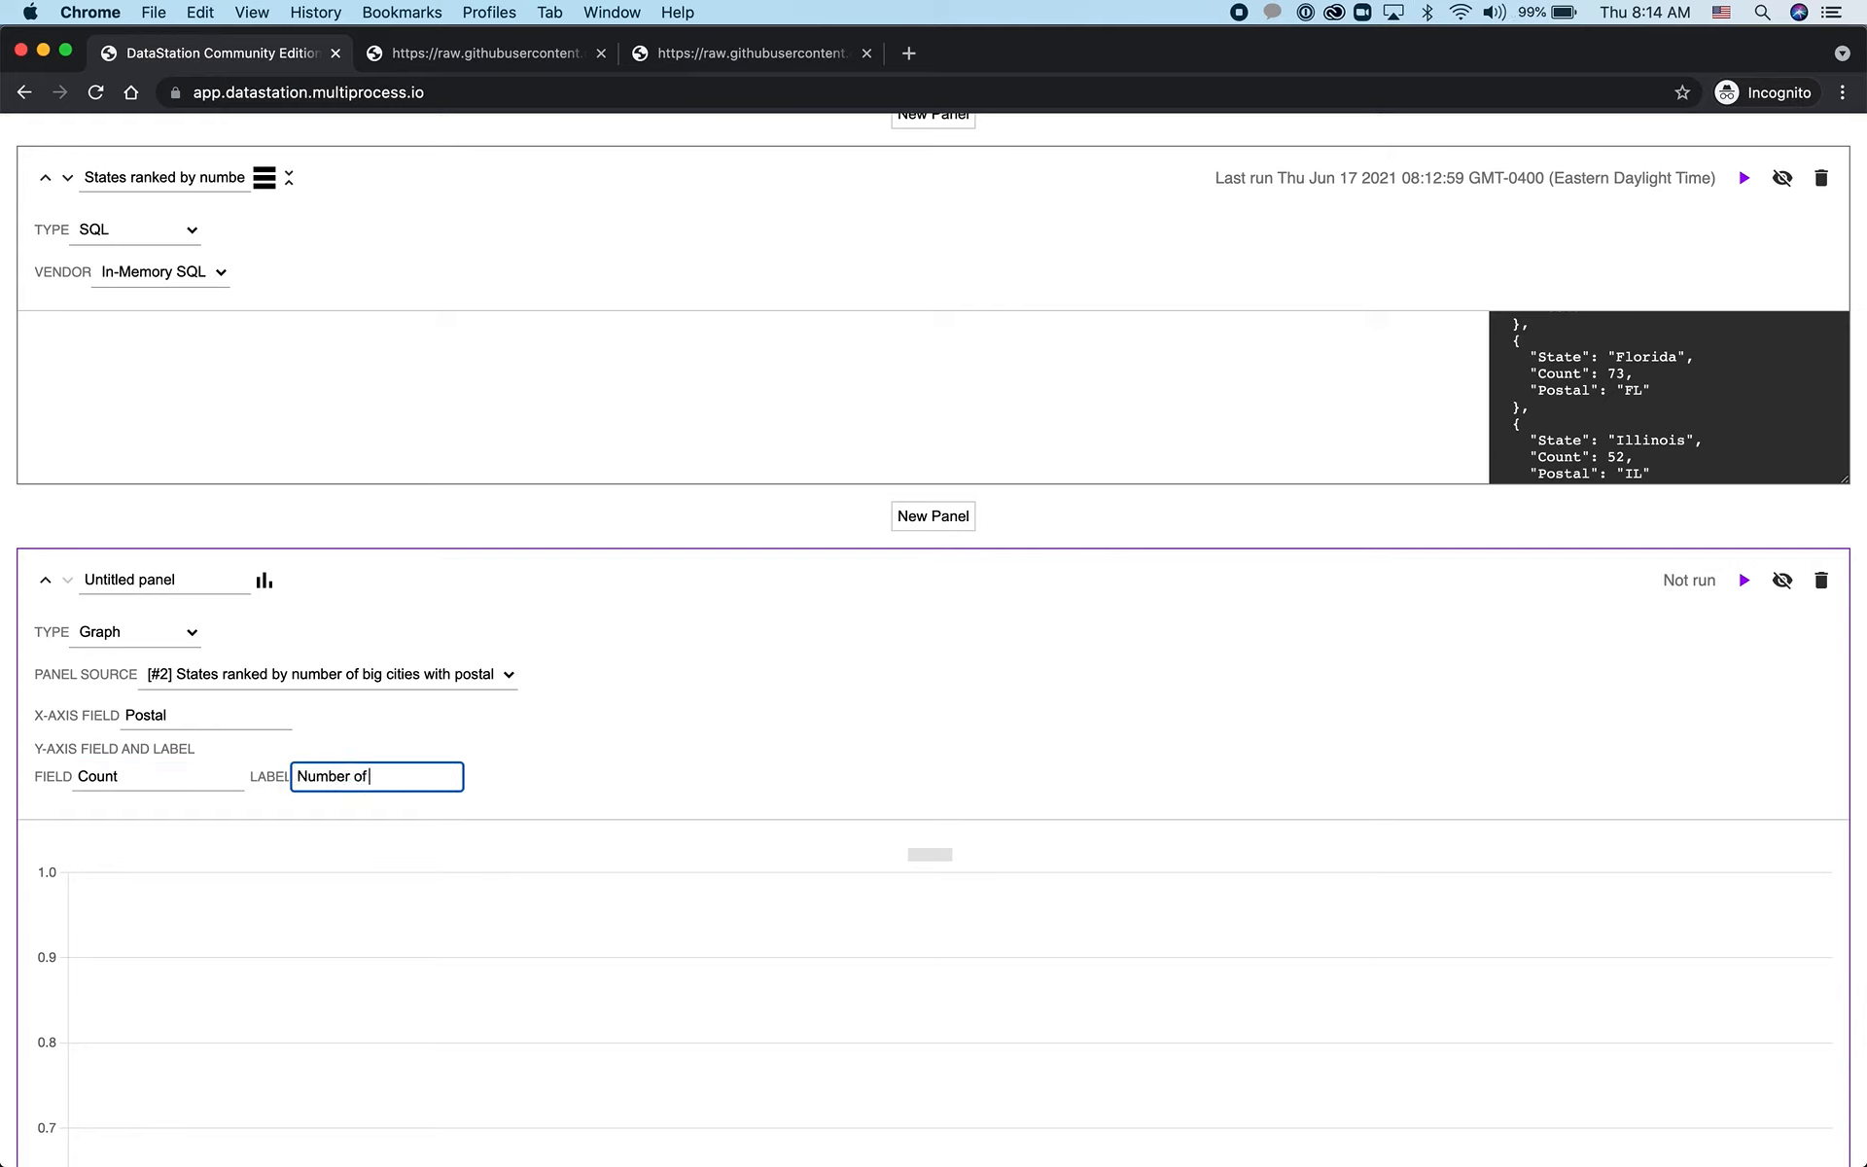
text( cities)
click(924, 709)
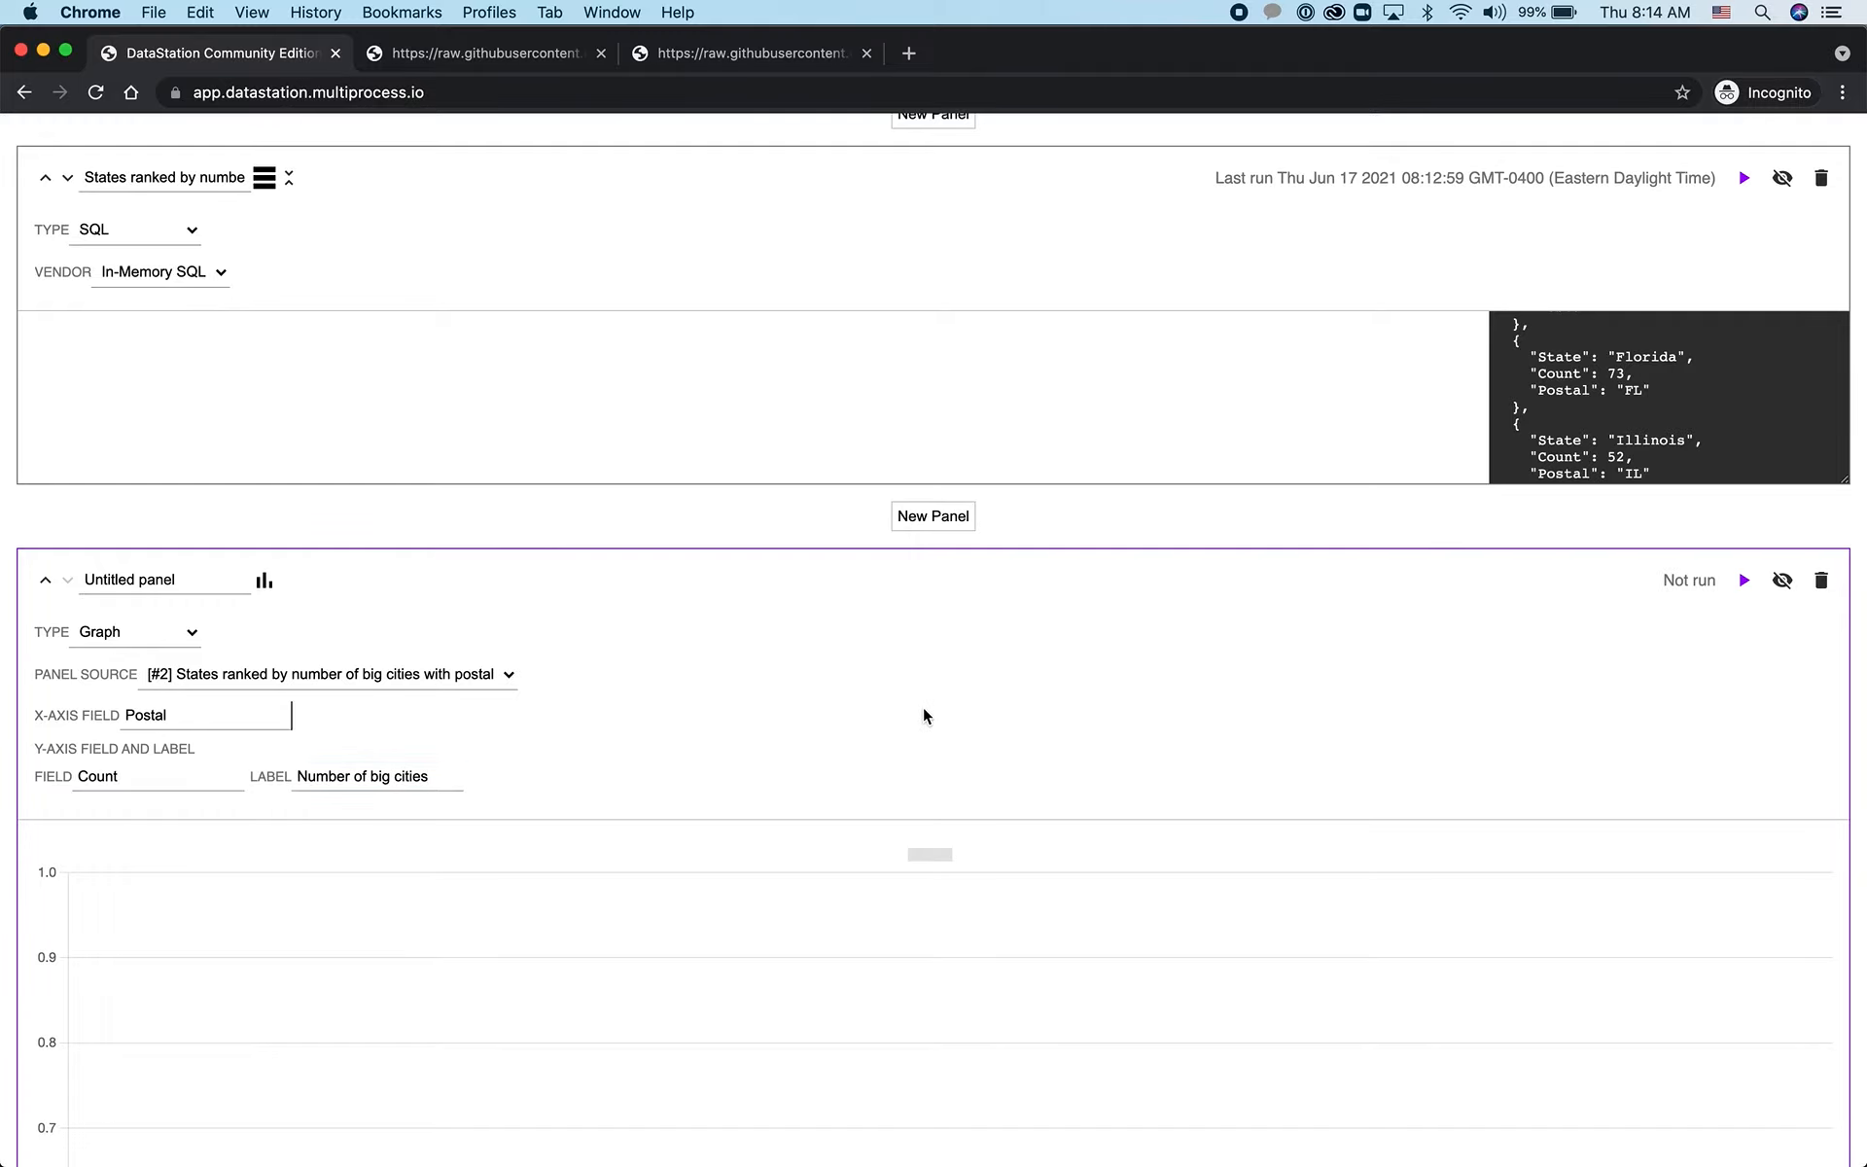
scroll(924, 710, down, 7)
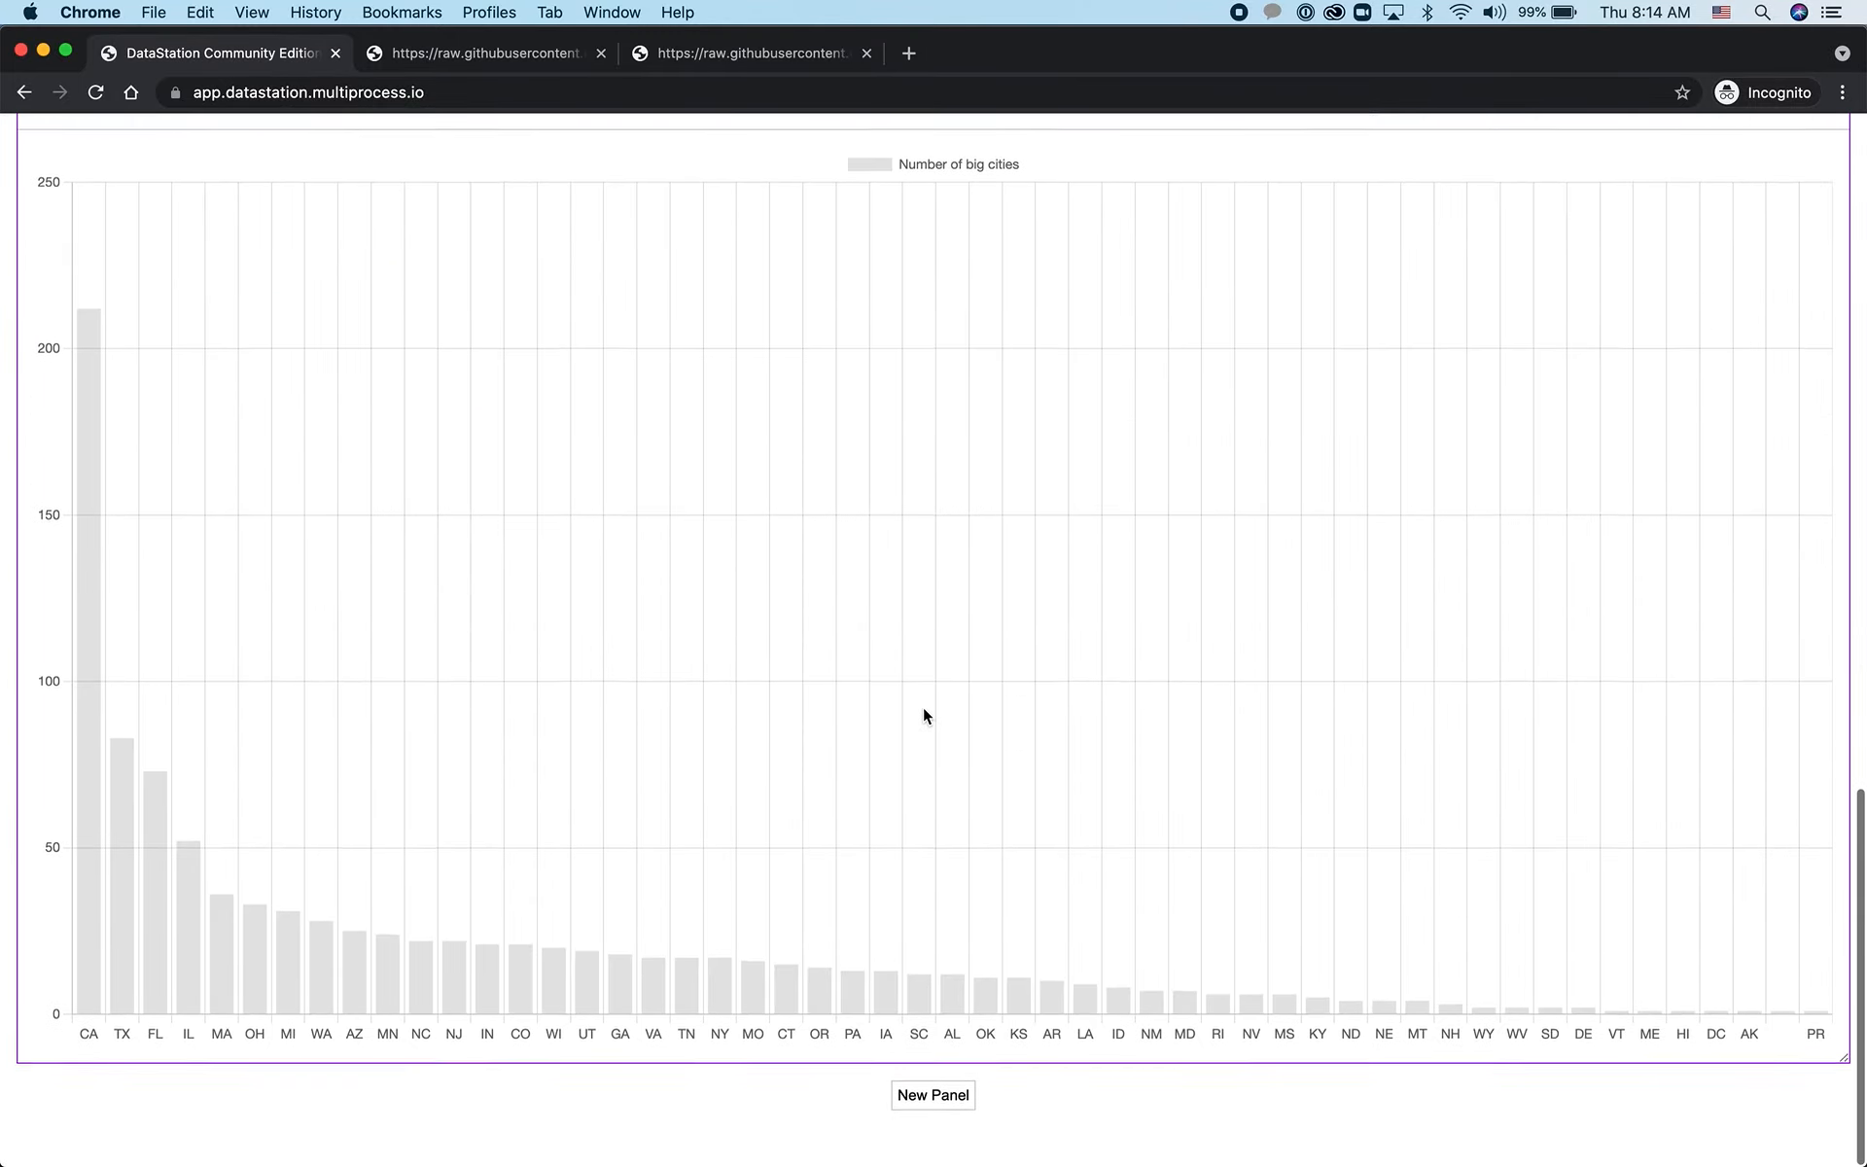
mouse_move(96, 995)
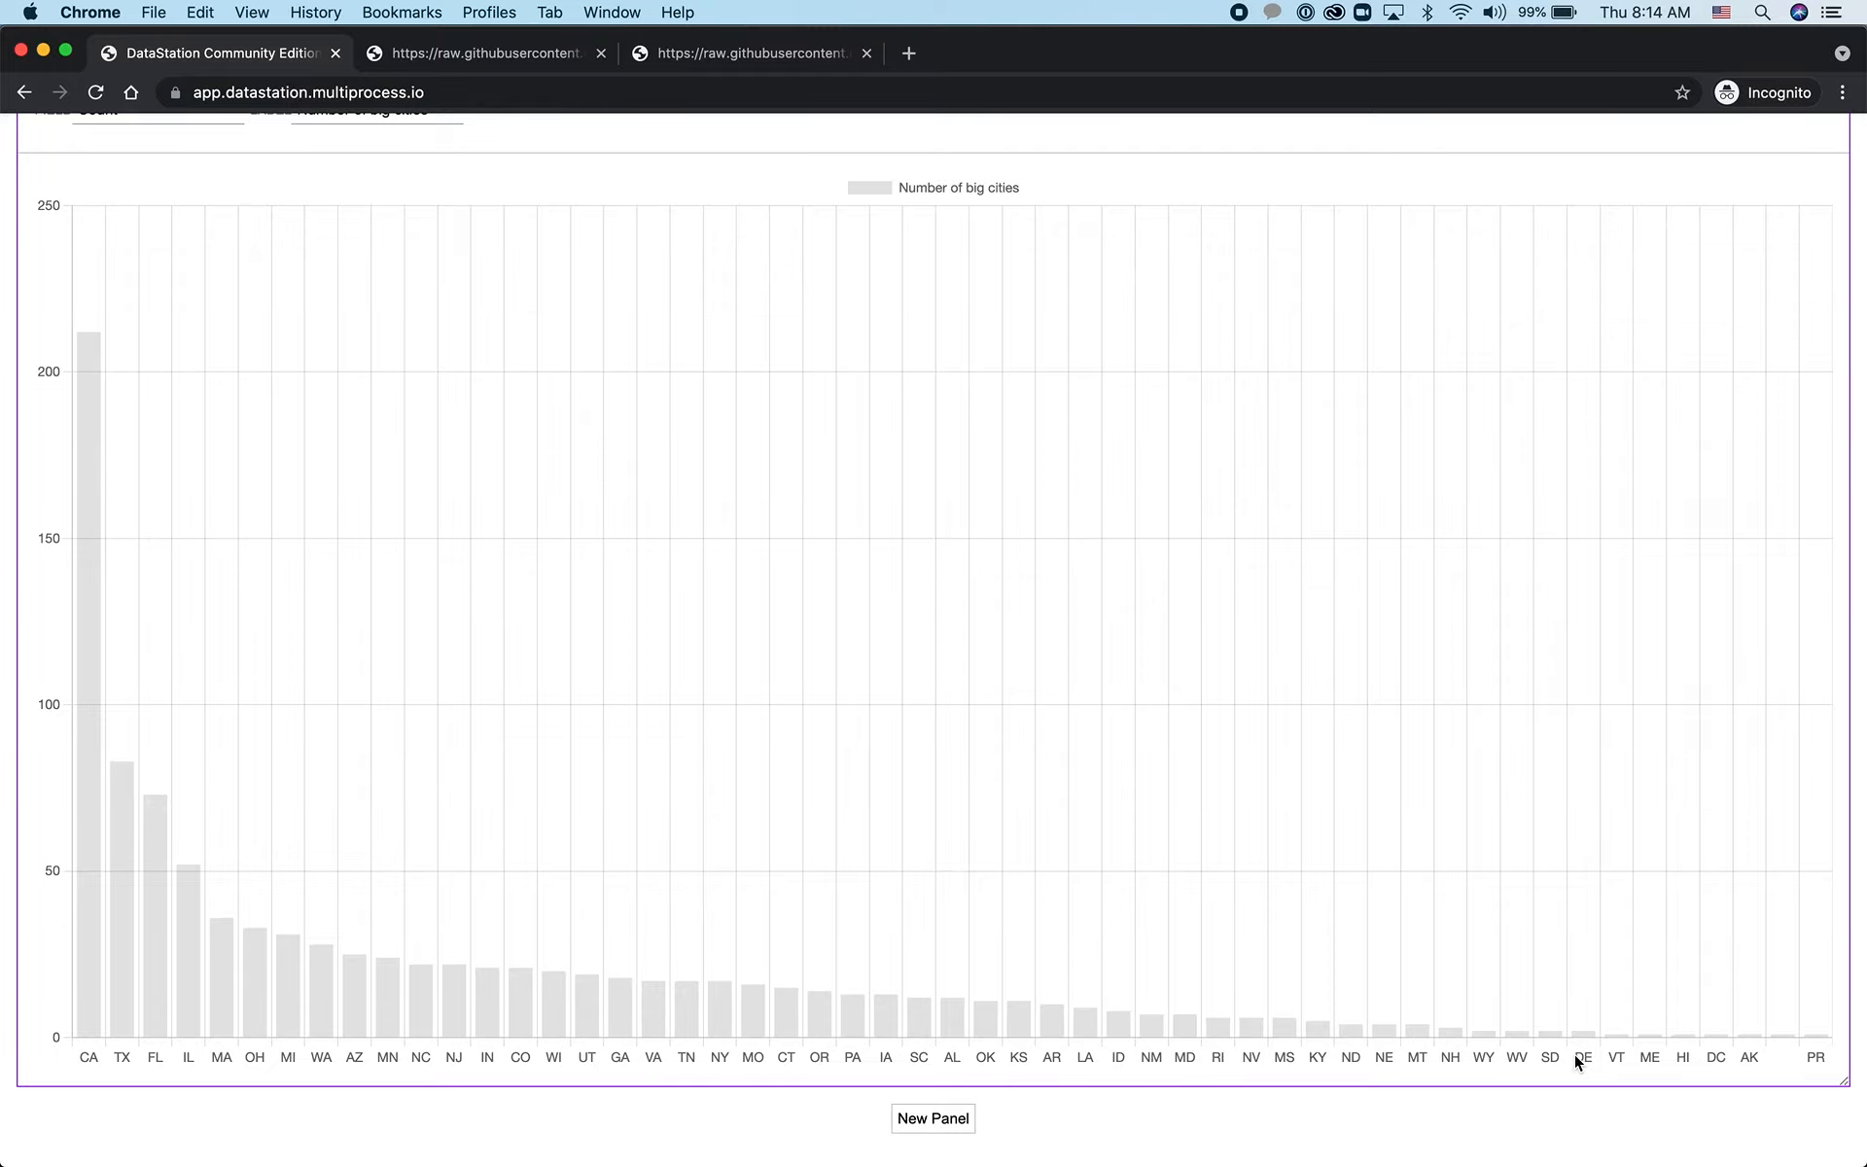
Display the project's share URL, select it in full and close the sharing information
scroll(1573, 1054, up, 20)
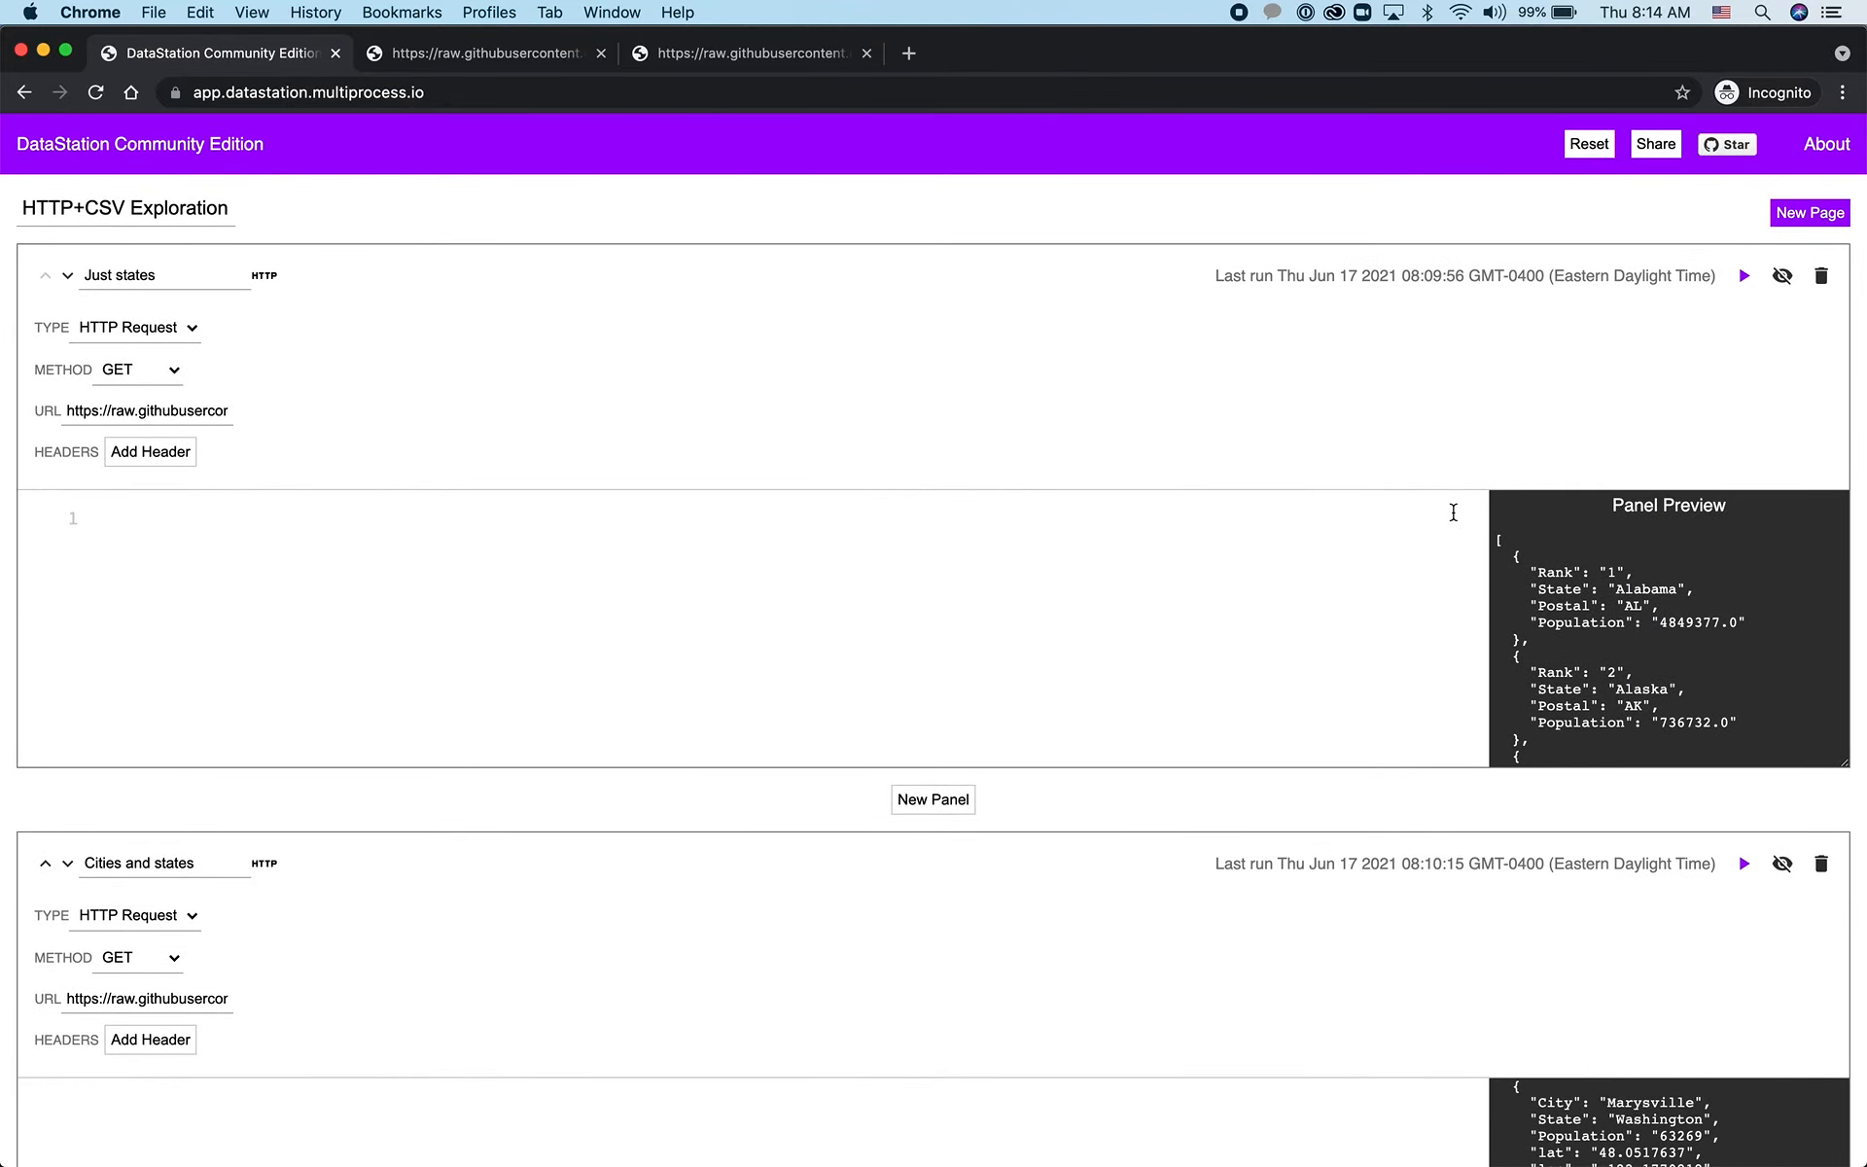
click(1657, 147)
click(1553, 388)
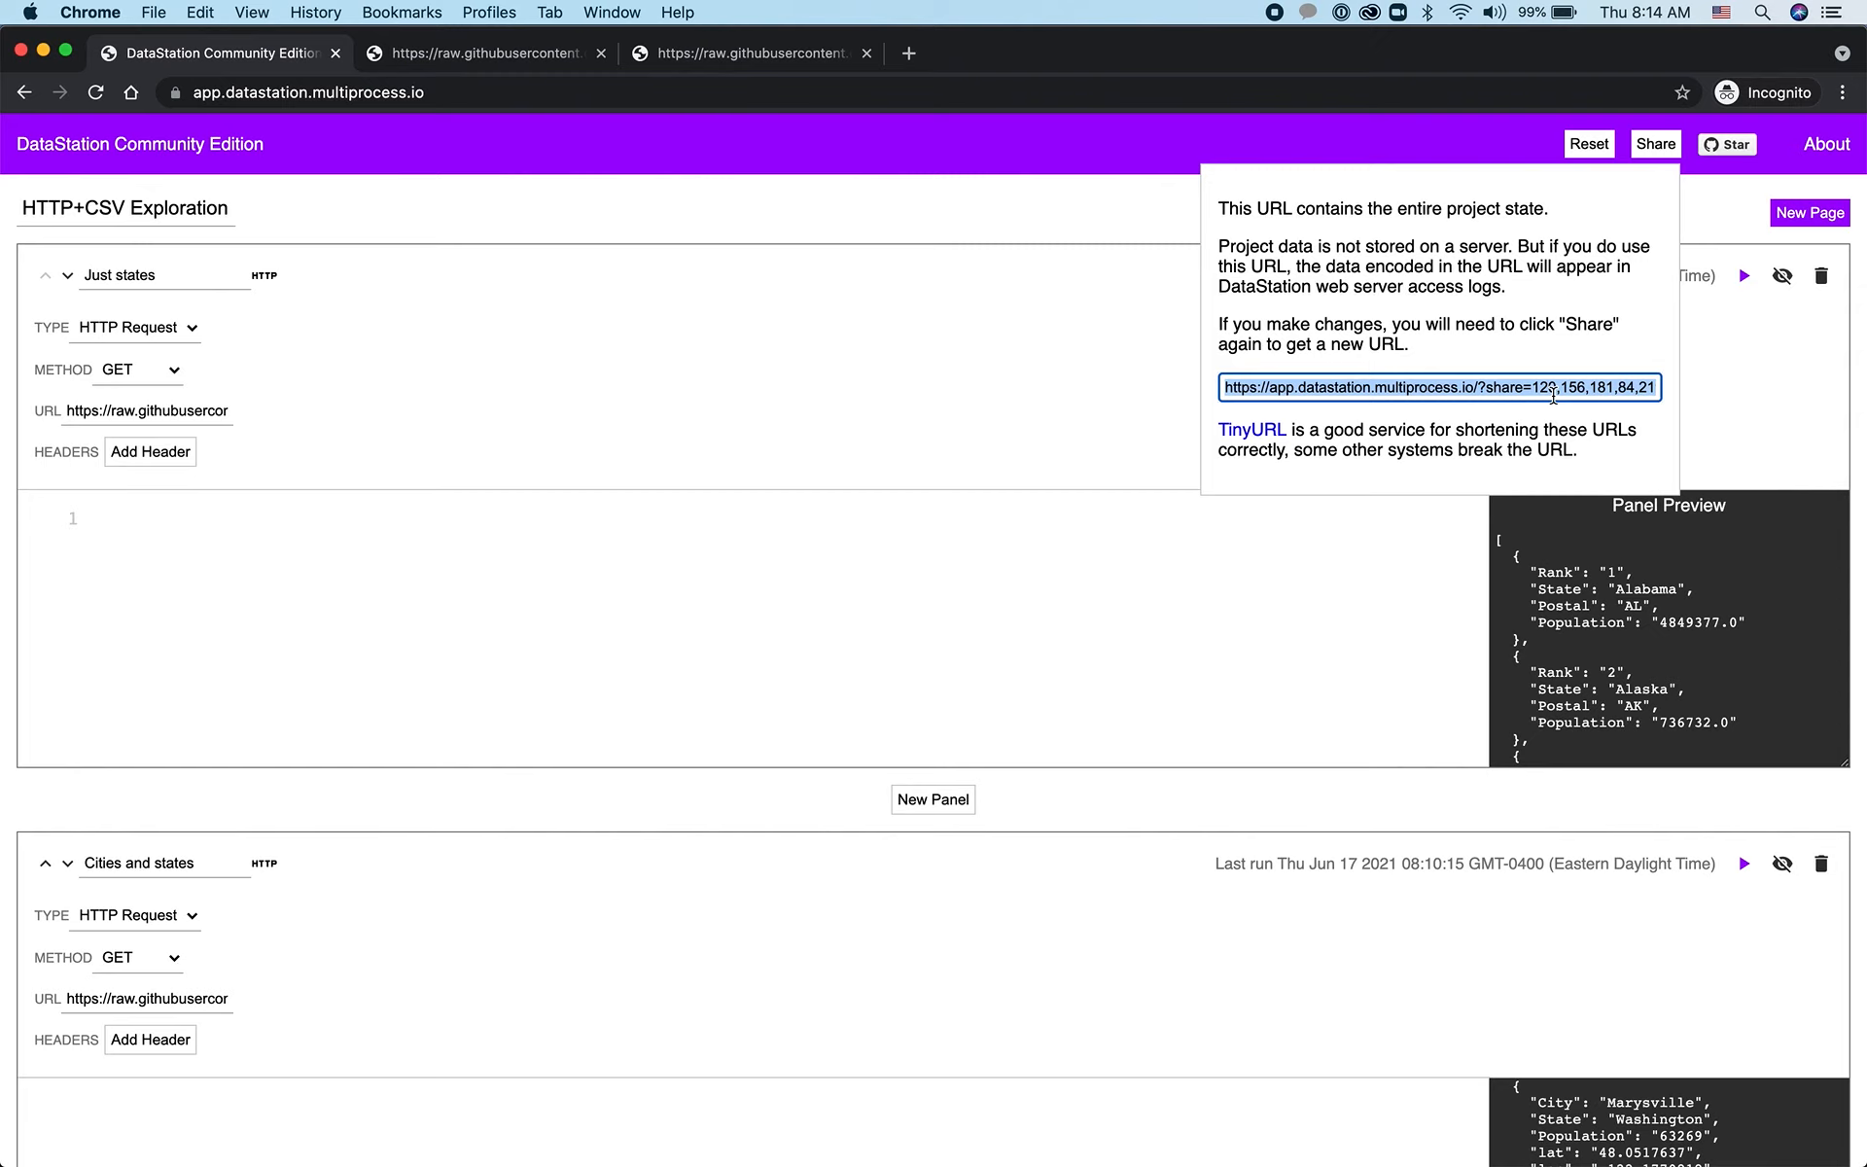
click(1083, 325)
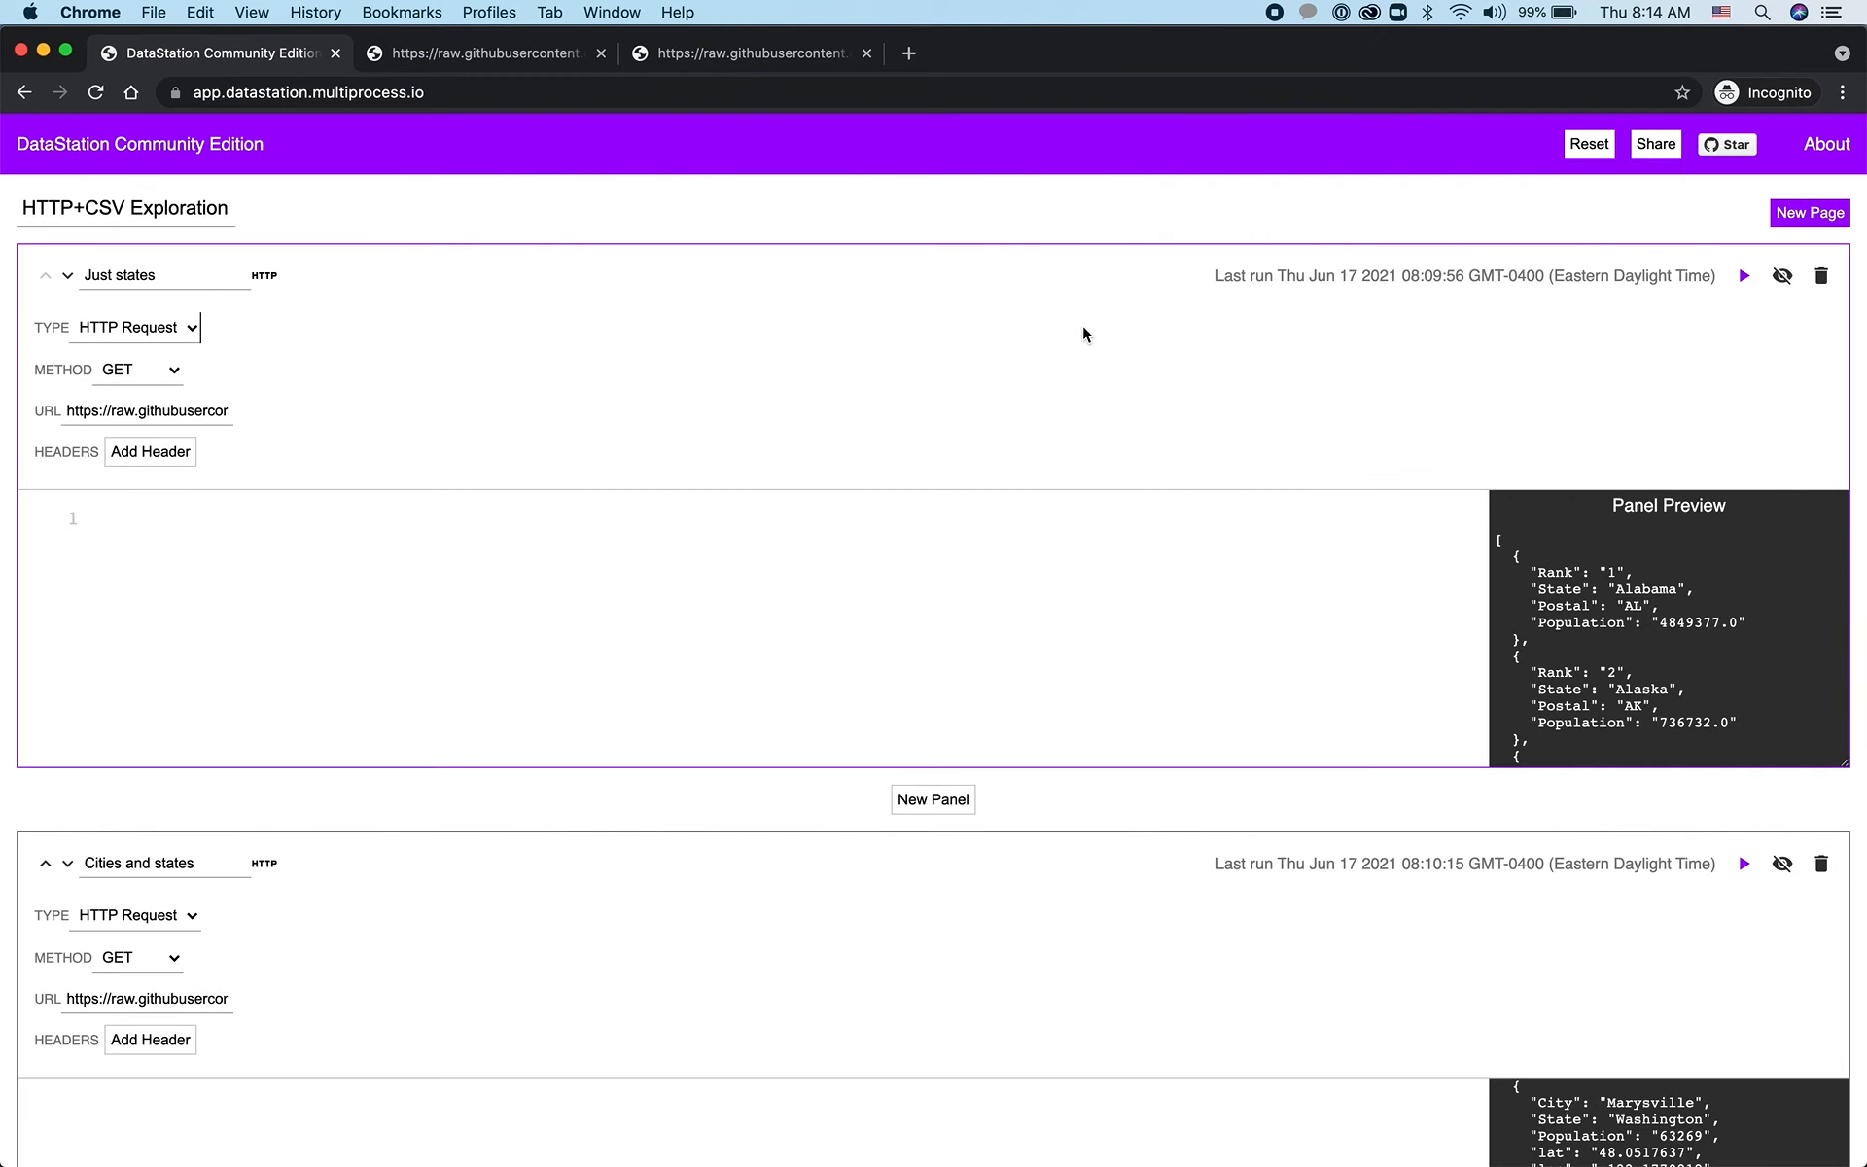